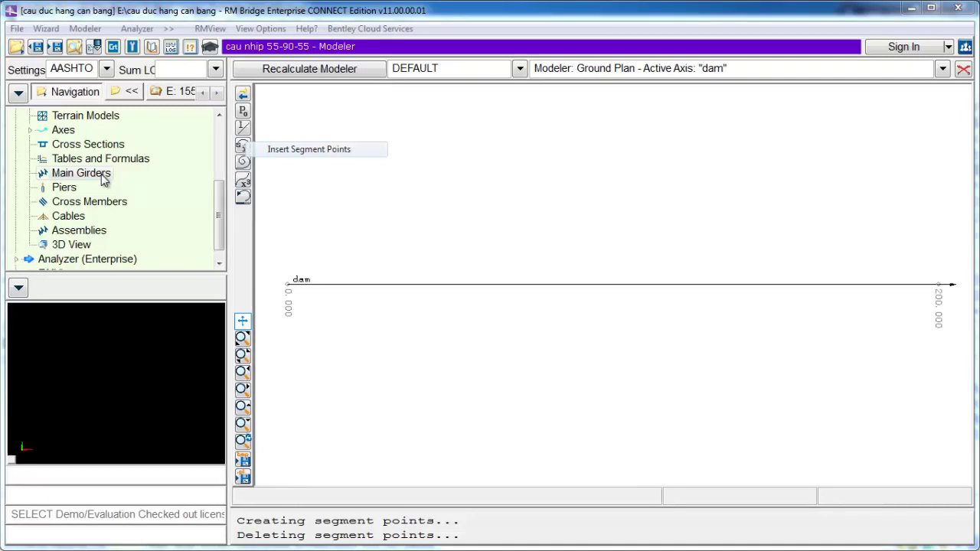
- Create a new main girder segment named MG on the axis "dam"
double_click(103, 175)
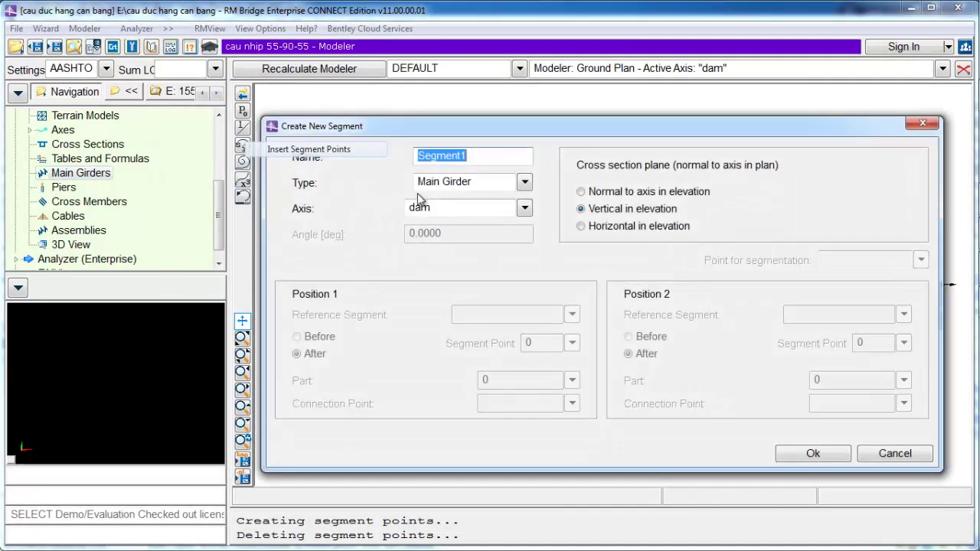
type("MG")
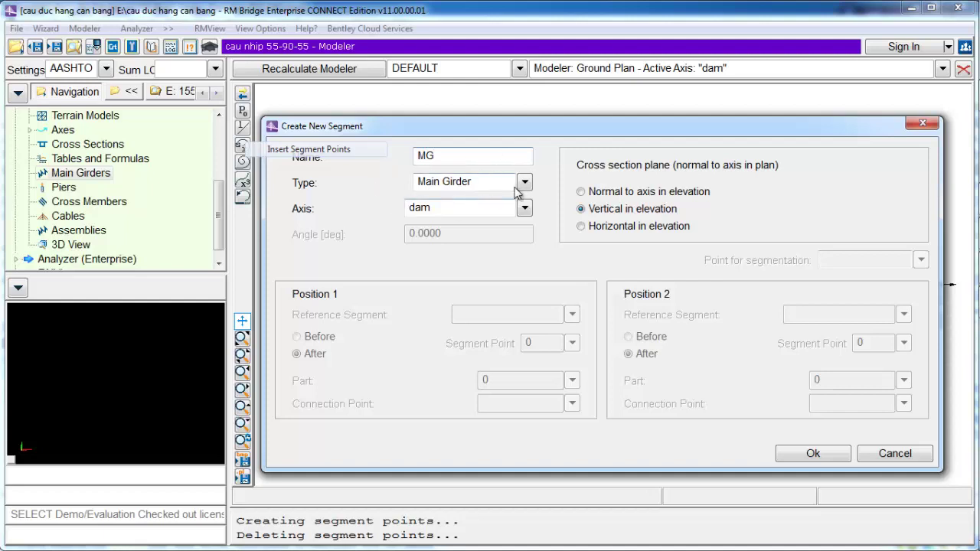
left_click(800, 453)
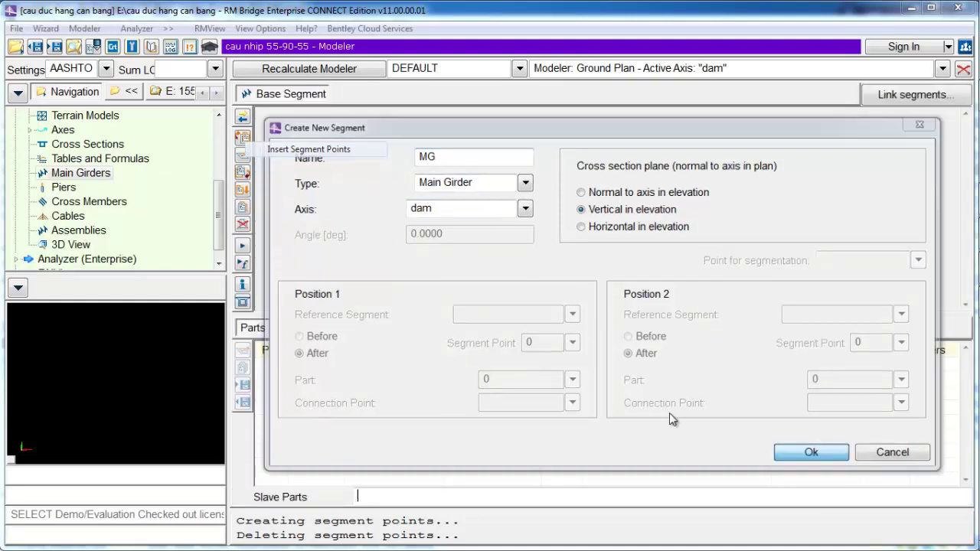
- Switch to the AutoCAD bridge drawing and examine the girder end dimensions around the bearing centreline (TIM GỐI) at pier P9
left_click(963, 234)
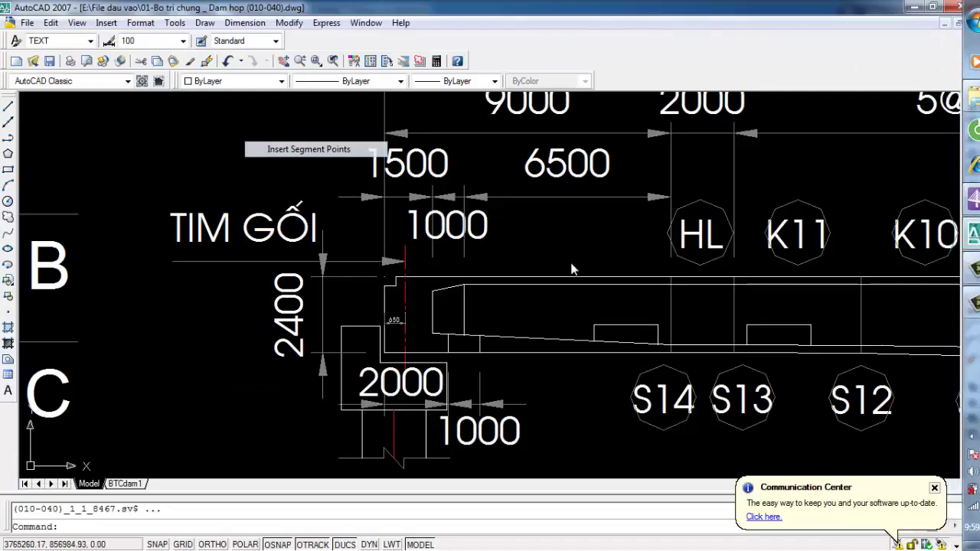
scroll(784, 424, "down", 4)
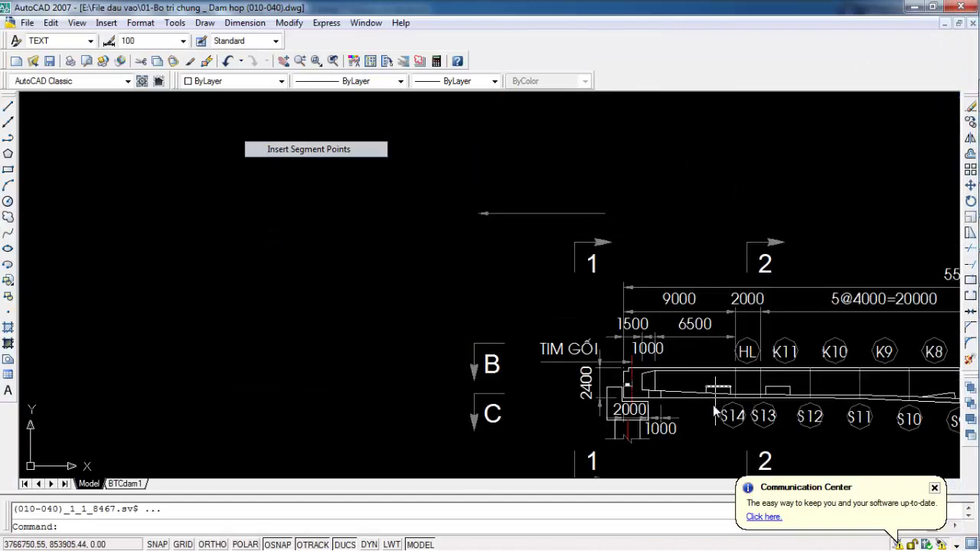
middle_click_drag(713, 405, 594, 340)
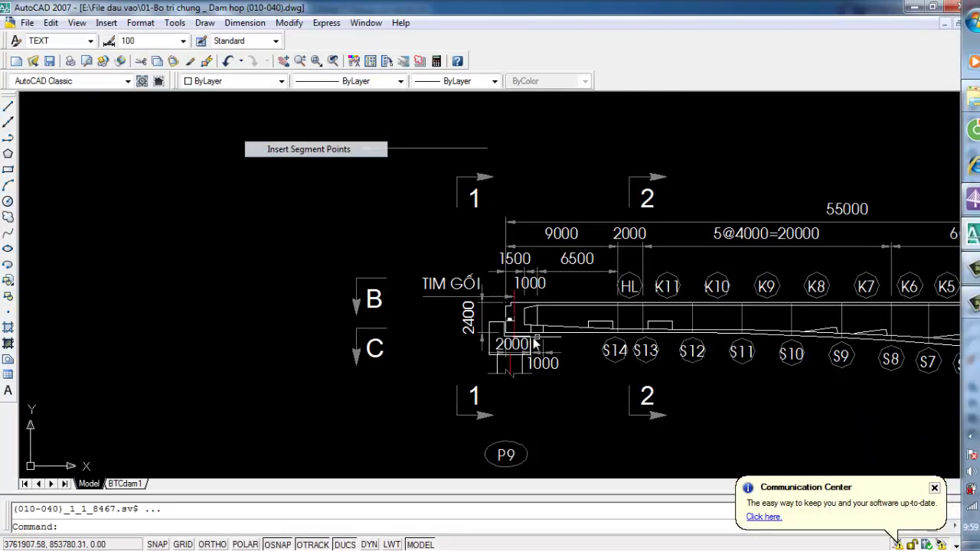
scroll(534, 345, "up", 6)
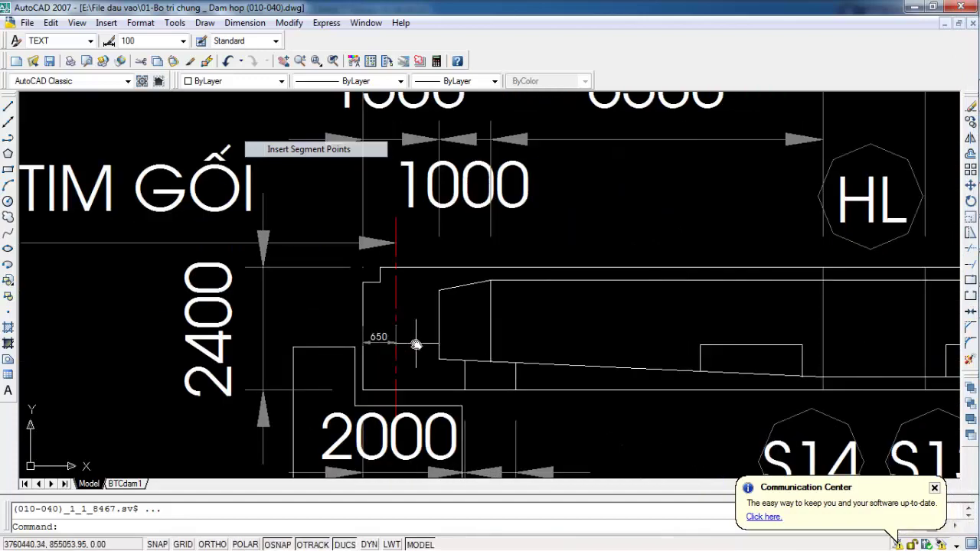
scroll(416, 344, "up", 1)
scroll(368, 343, "down", 2)
scroll(396, 259, "down", 4)
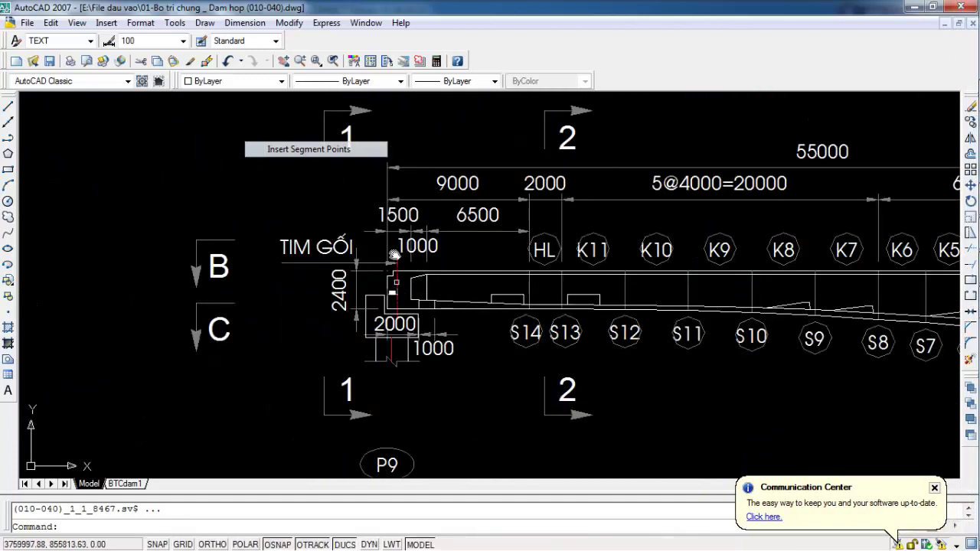
scroll(394, 260, "up", 7)
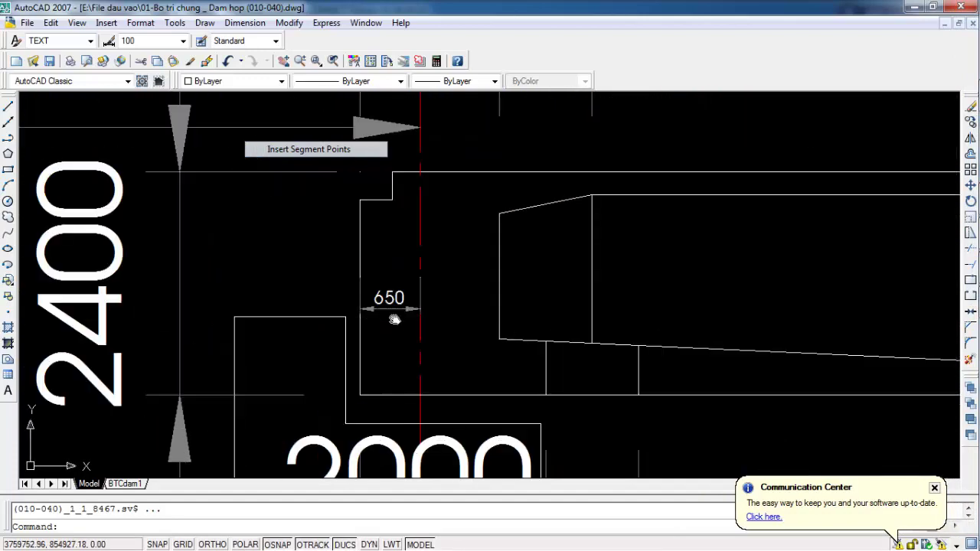
scroll(407, 303, "down", 5)
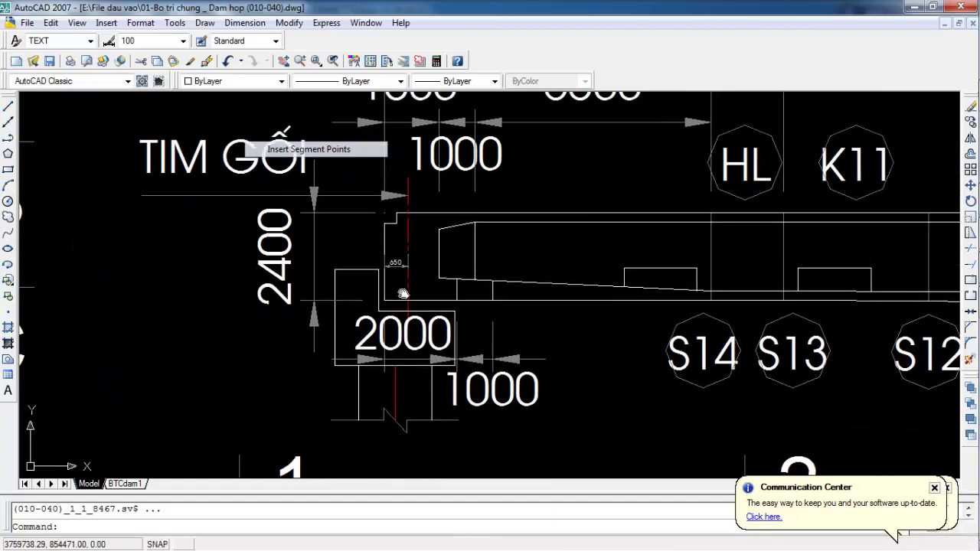
scroll(403, 294, "up", 1)
scroll(407, 290, "down", 2)
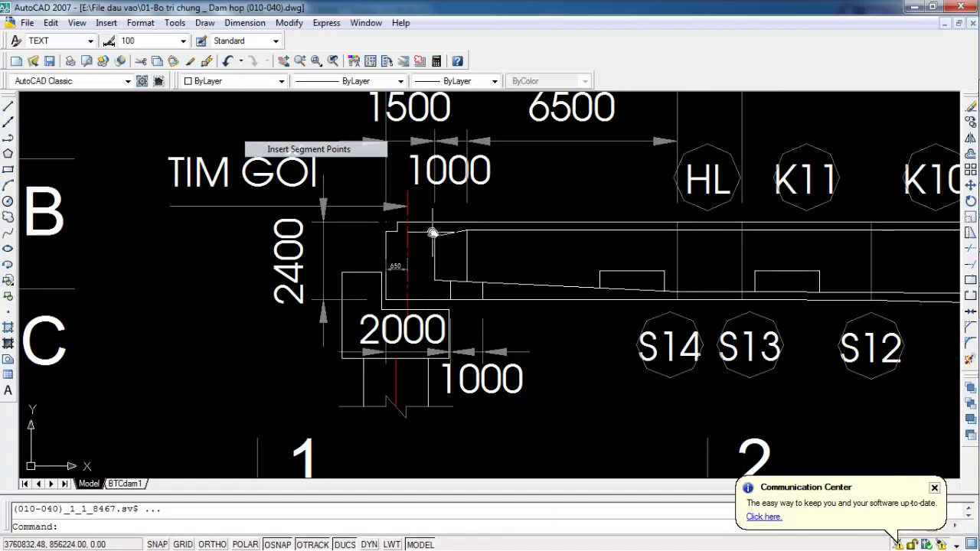
middle_click_drag(444, 236, 448, 280)
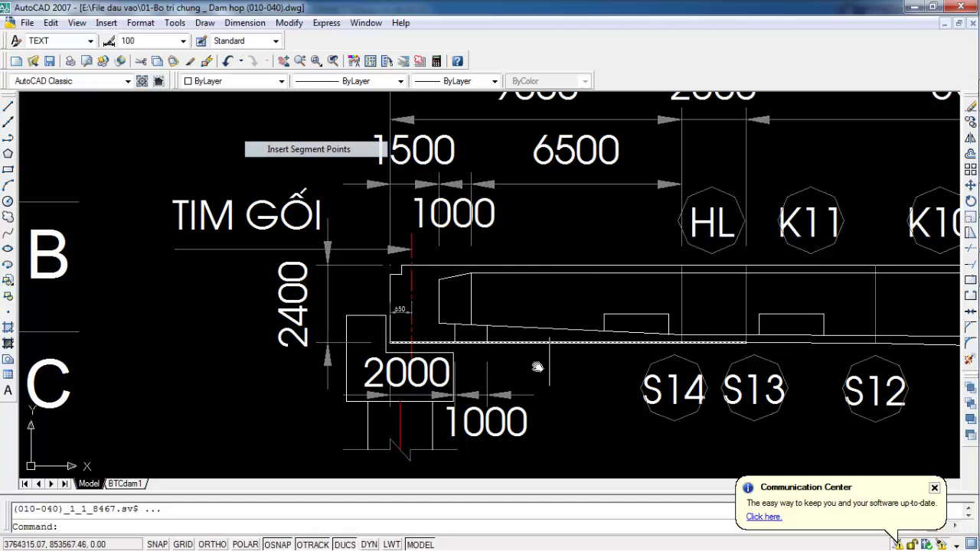
- Examine the segment lengths along the 55000 side span from P9 to P10 and the dimensions over pier P10
scroll(582, 322, "down", 3)
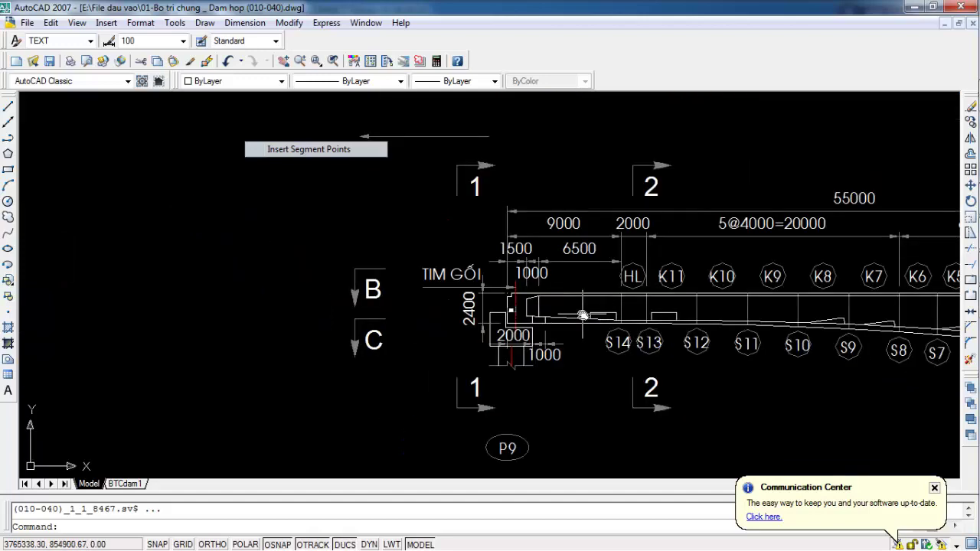
middle_click_drag(740, 370, 528, 314)
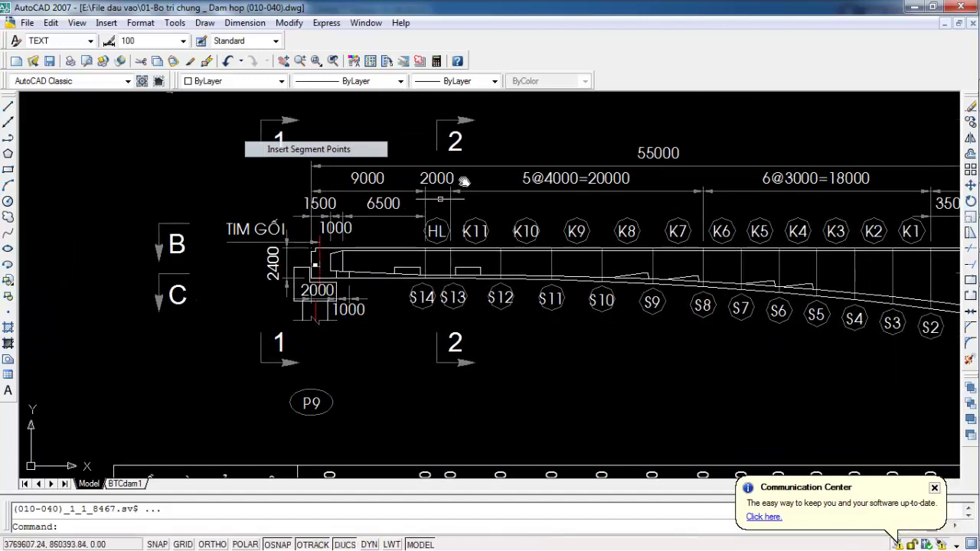
middle_click_drag(647, 215, 487, 204)
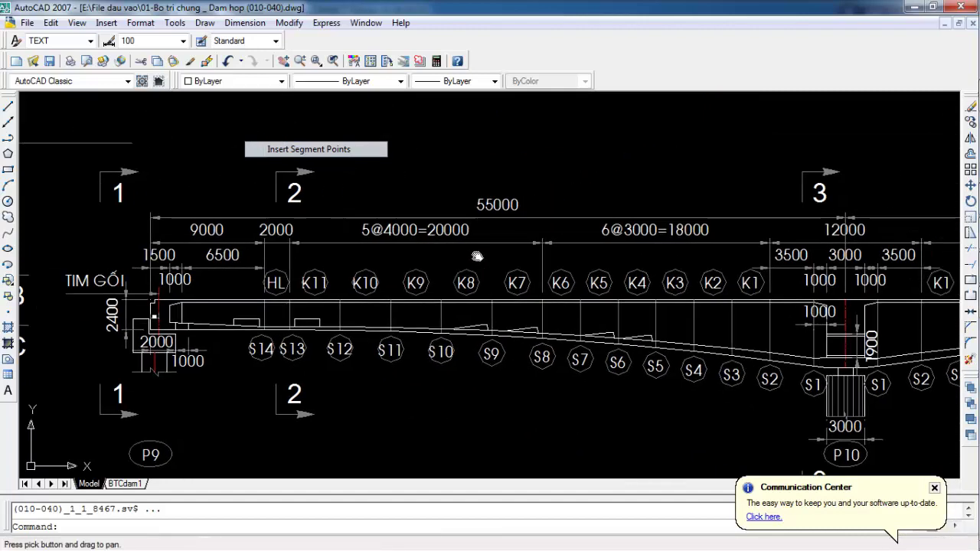
scroll(488, 204, "down", 3)
scroll(689, 278, "up", 2)
mouse_move(689, 278)
middle_mouse_down()
mouse_move(532, 247)
mouse_move(540, 242)
middle_mouse_up()
scroll(585, 214, "up", 3)
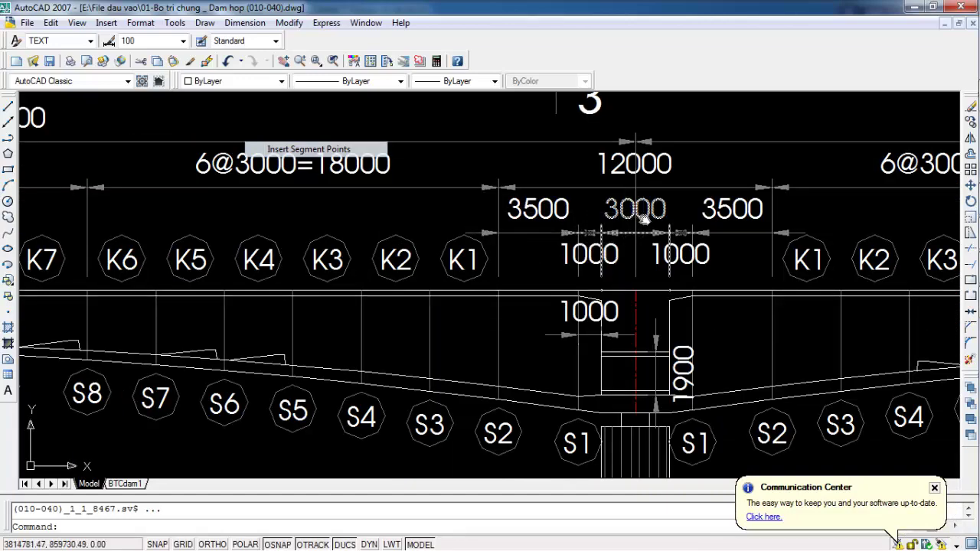
scroll(655, 235, "down", 5)
scroll(655, 236, "down", 3)
- Switch to RM Bridge and insert 2 segment points in MG from station 0 with a 0.65 m step, using the Number of points option
mouse_move(962, 205)
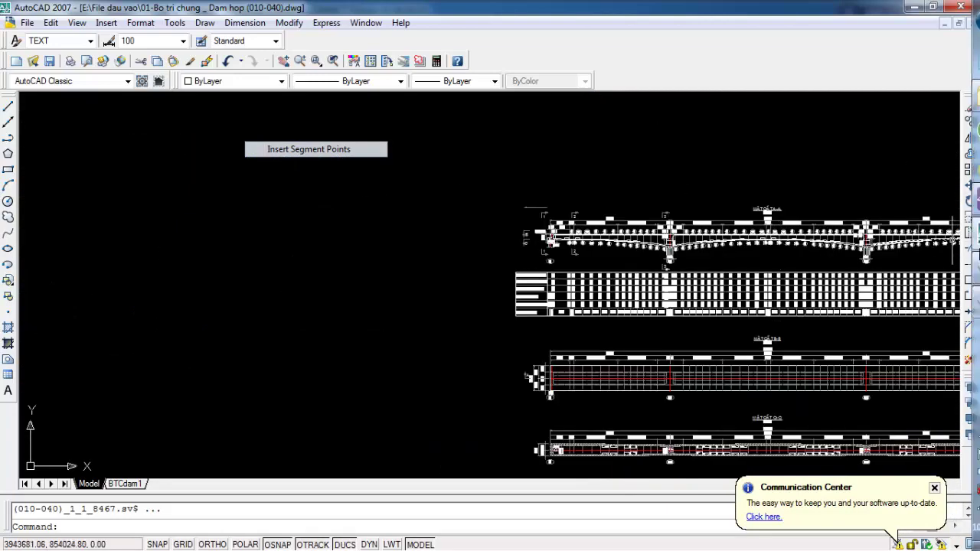
left_click(961, 201)
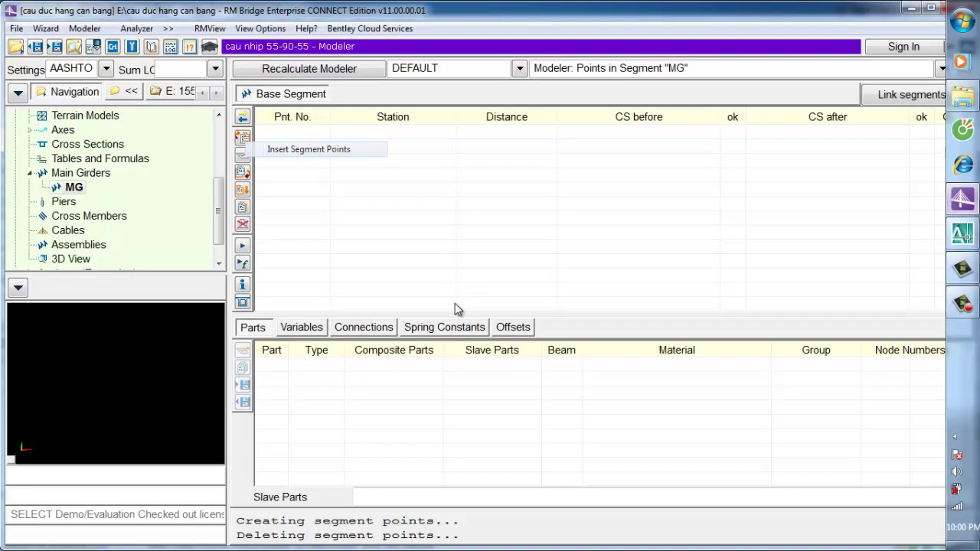
left_click(246, 175)
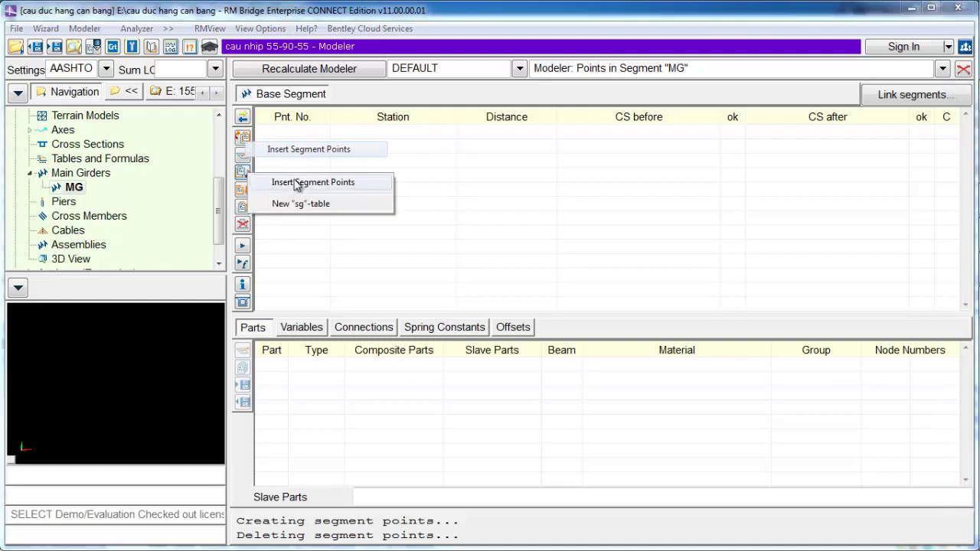
left_click(337, 183)
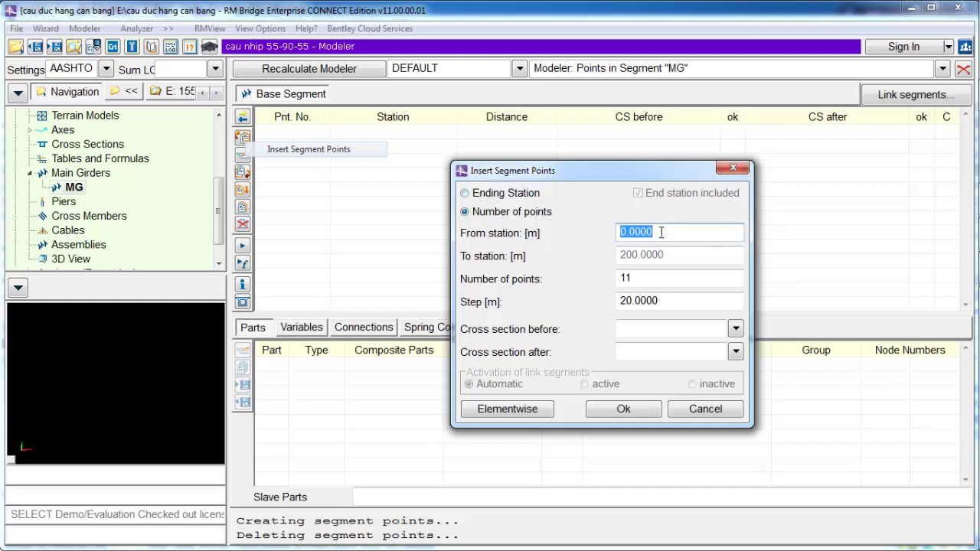
left_click(465, 194)
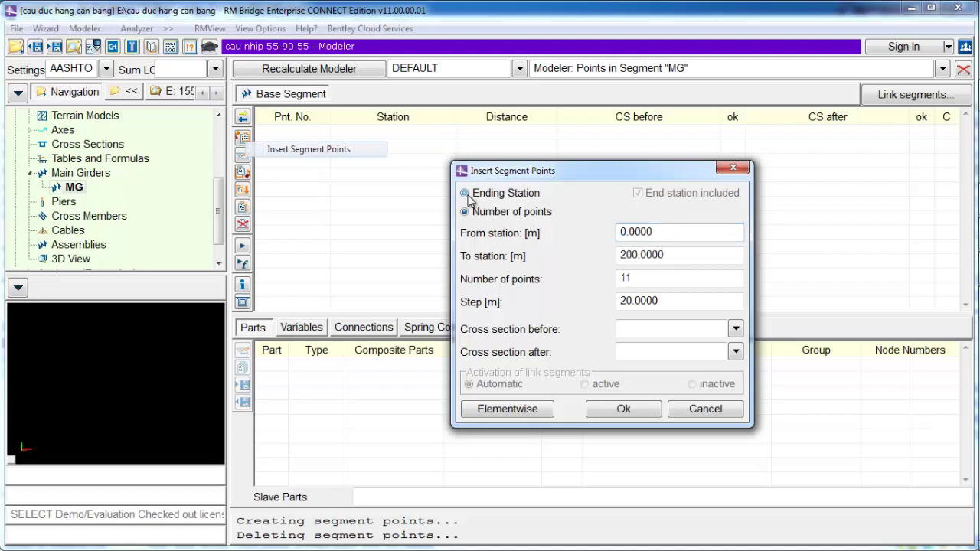
left_click(467, 213)
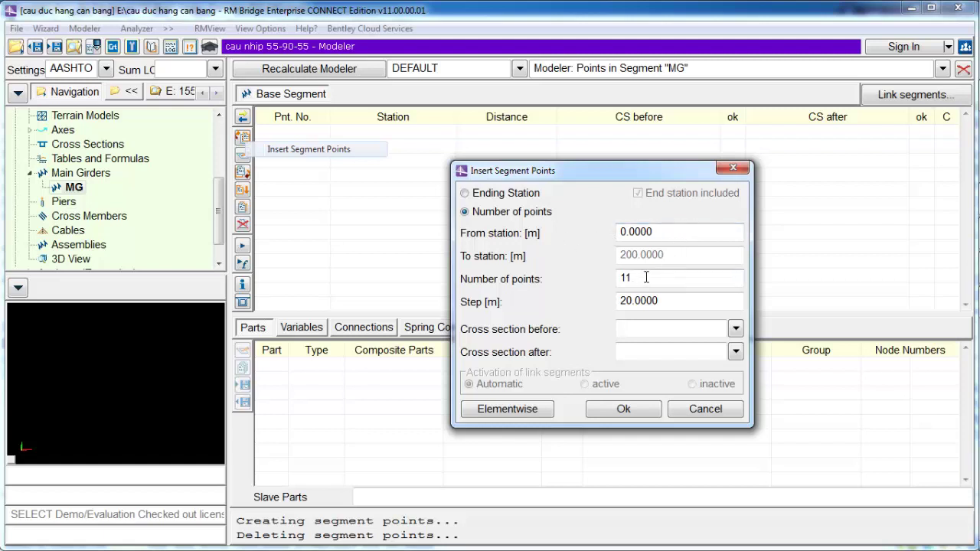
left_click_drag(646, 277, 576, 292)
type("2")
key("Tab")
type("0.6")
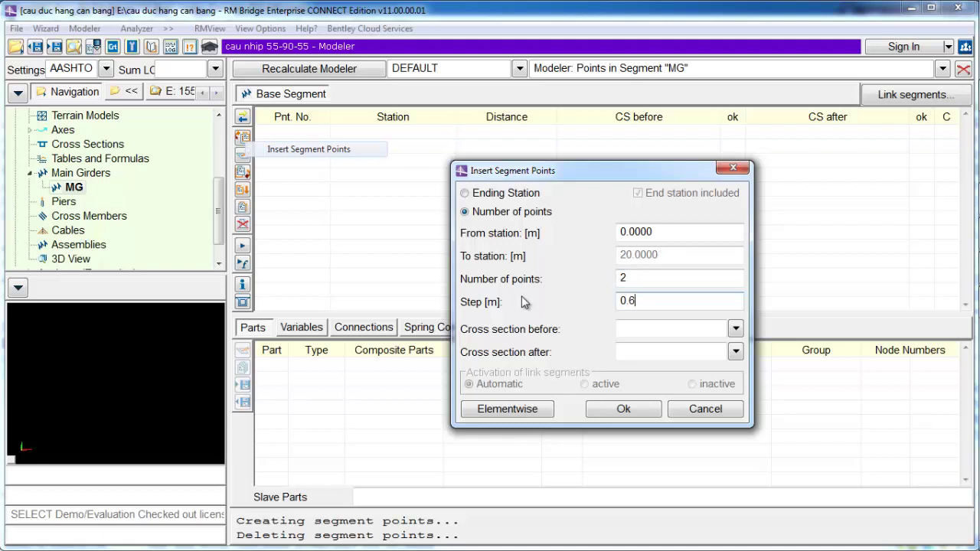
type("5")
left_click(623, 408)
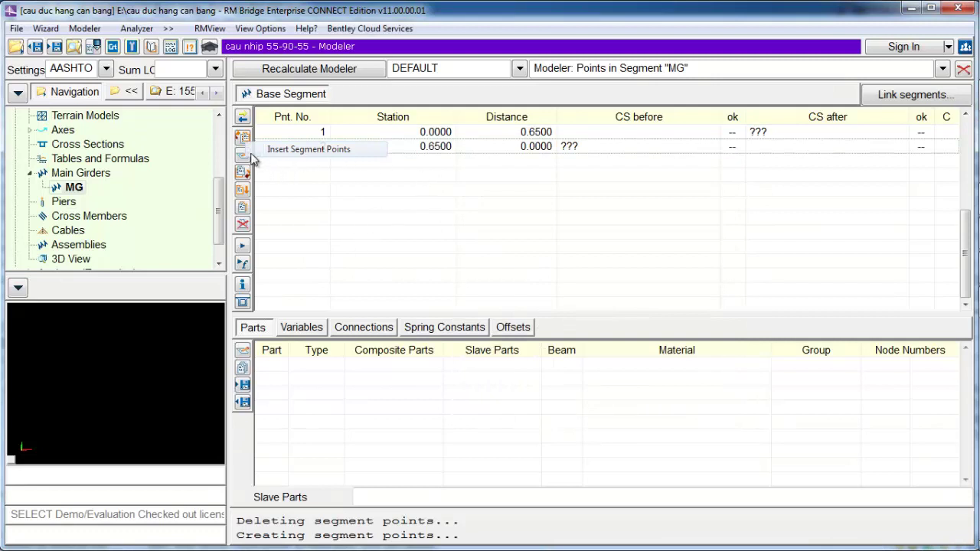
- Insert one segment point at a distance of 0.85 m after station 0.650
left_click(242, 171)
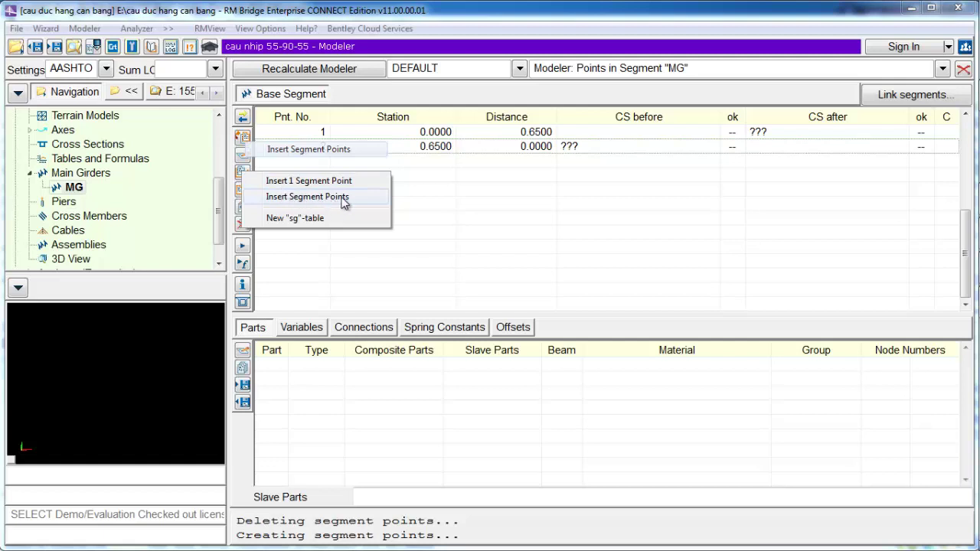
left_click(326, 185)
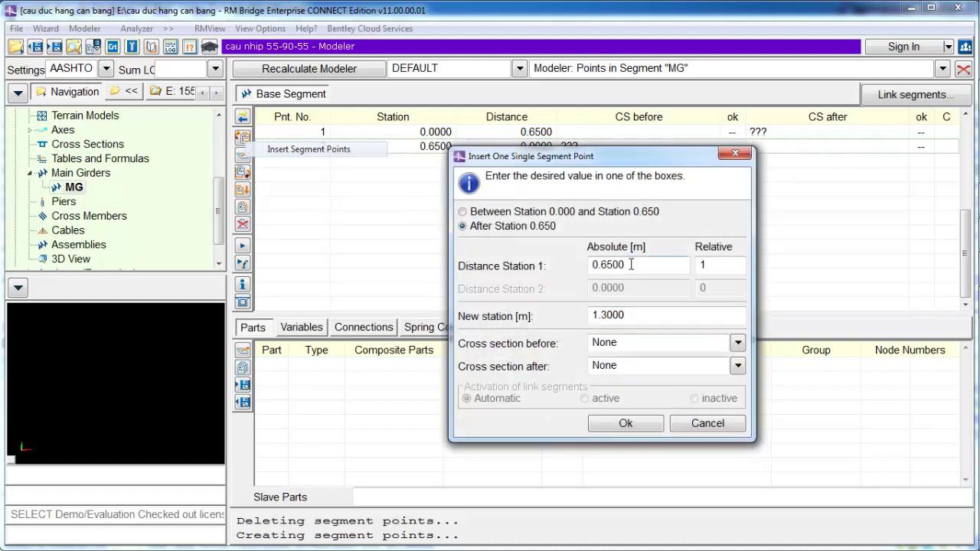
left_click_drag(630, 264, 542, 284)
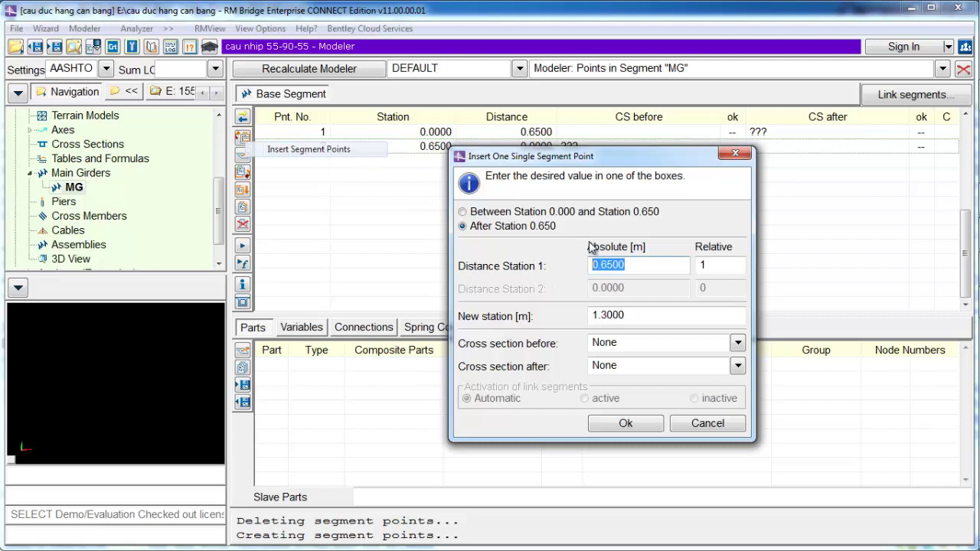
type("0")
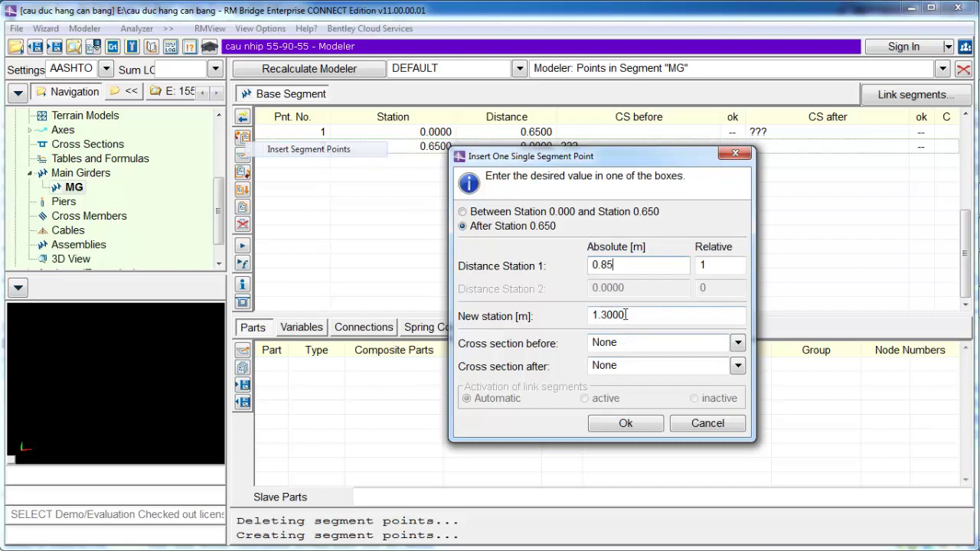
left_click(639, 342)
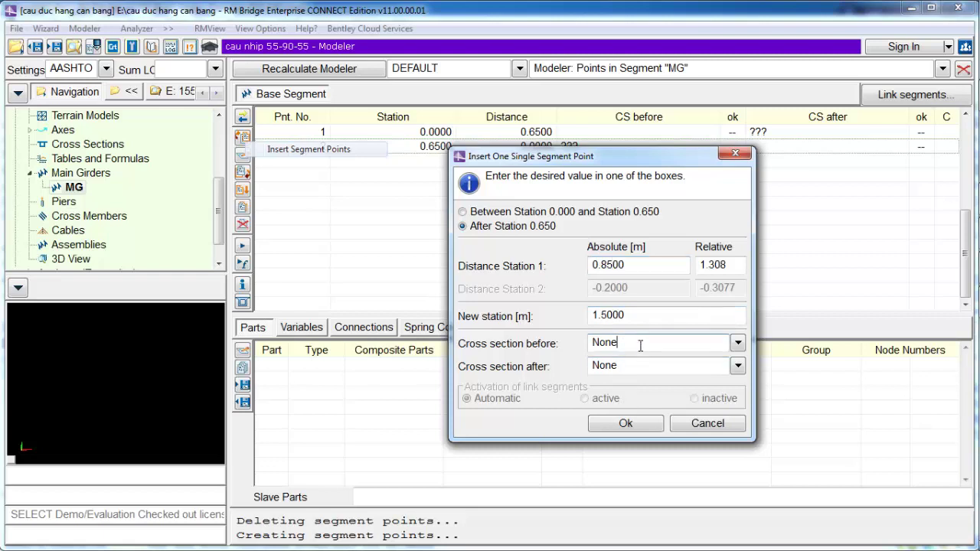
left_click(625, 425)
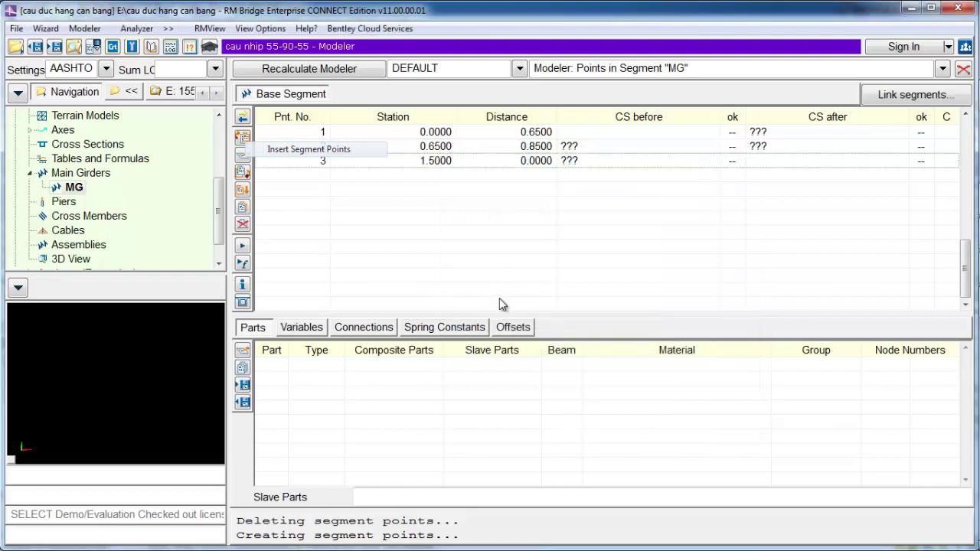
- Insert one segment point at a distance of 1 m after station 1.500
left_click(245, 174)
left_click(313, 182)
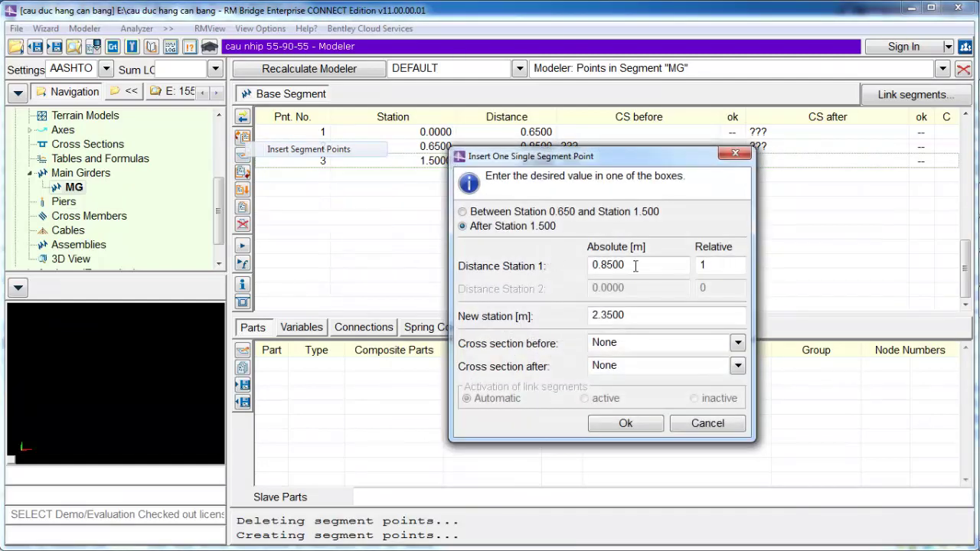
type("1")
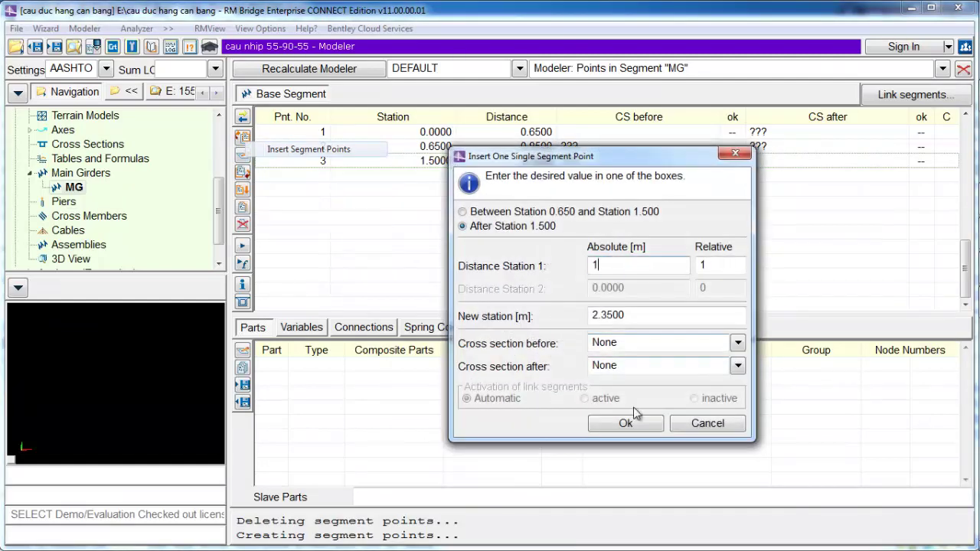
left_click(635, 425)
- Switch to the AutoCAD drawing and check the next segment dimension after the 1000 part near pier P9
mouse_move(978, 217)
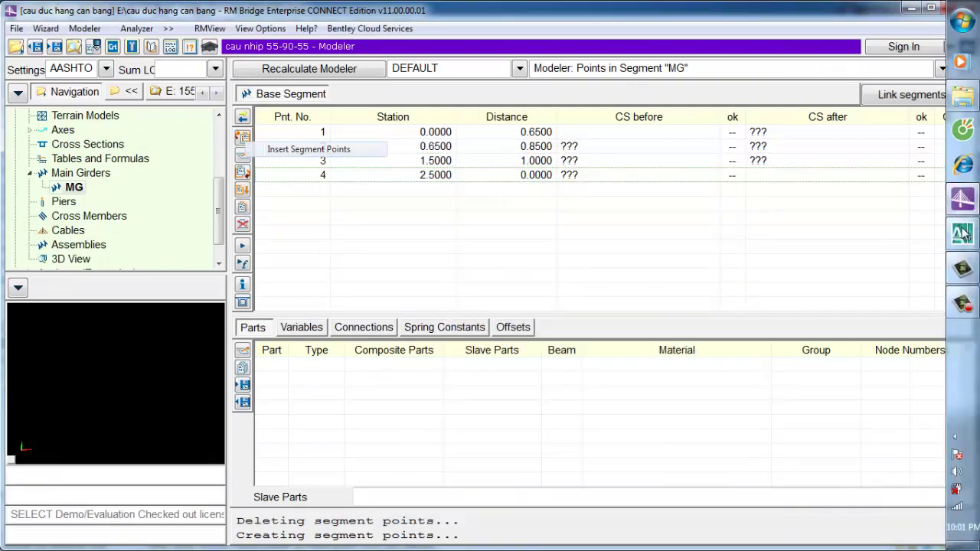
left_click(963, 232)
scroll(551, 226, "up", 5)
scroll(571, 252, "up", 3)
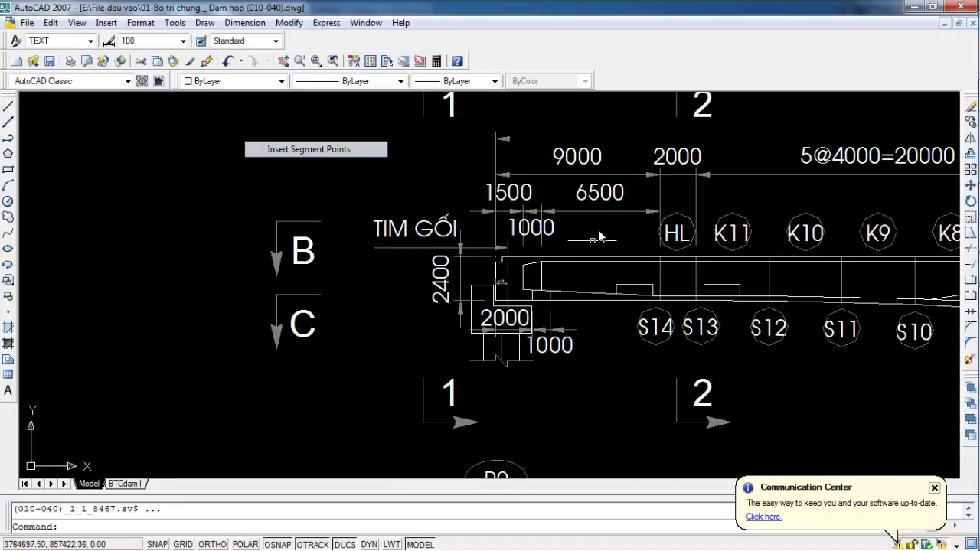
mouse_move(978, 265)
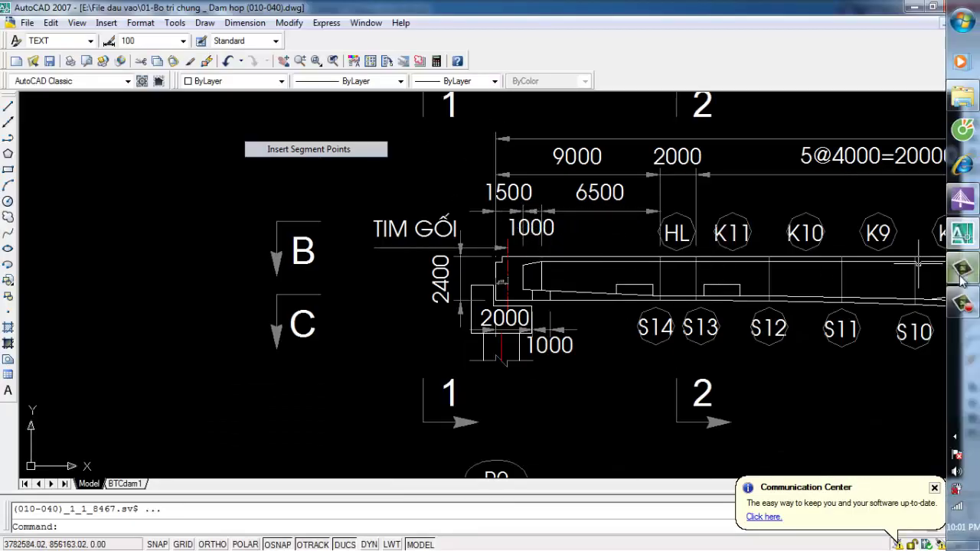
- Switch to RM Bridge and insert one segment point at a distance of 0.5 m after station 2.500
left_click(963, 202)
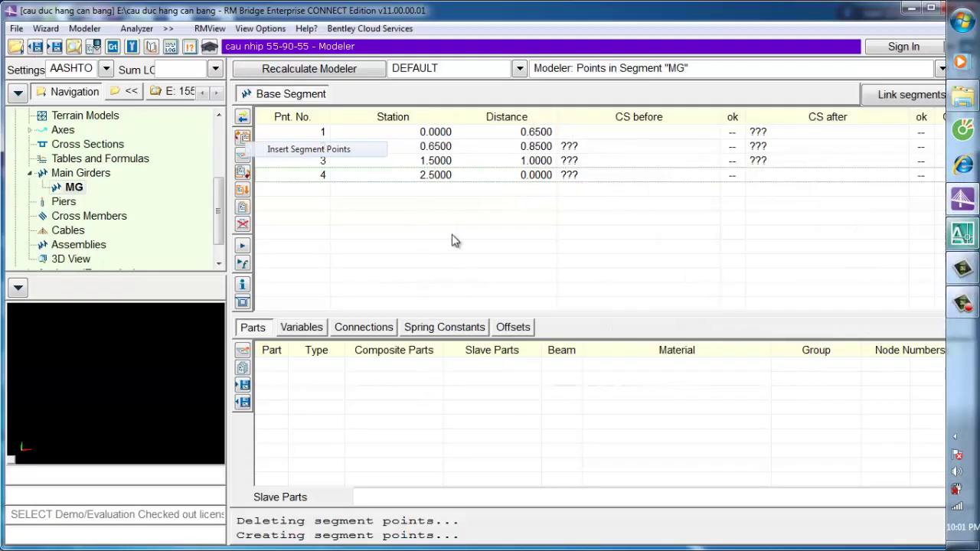
left_click(242, 175)
left_click(318, 179)
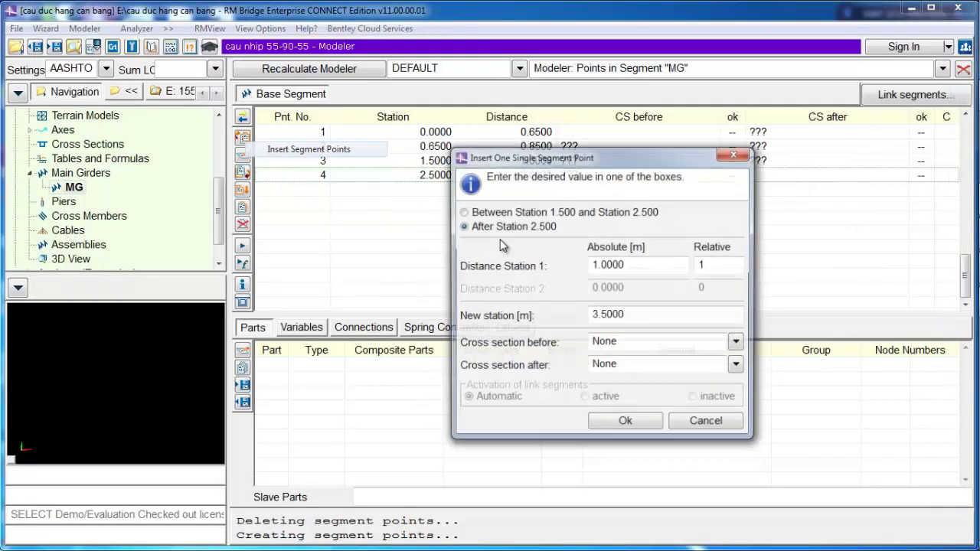
left_click_drag(634, 266, 515, 280)
type("0")
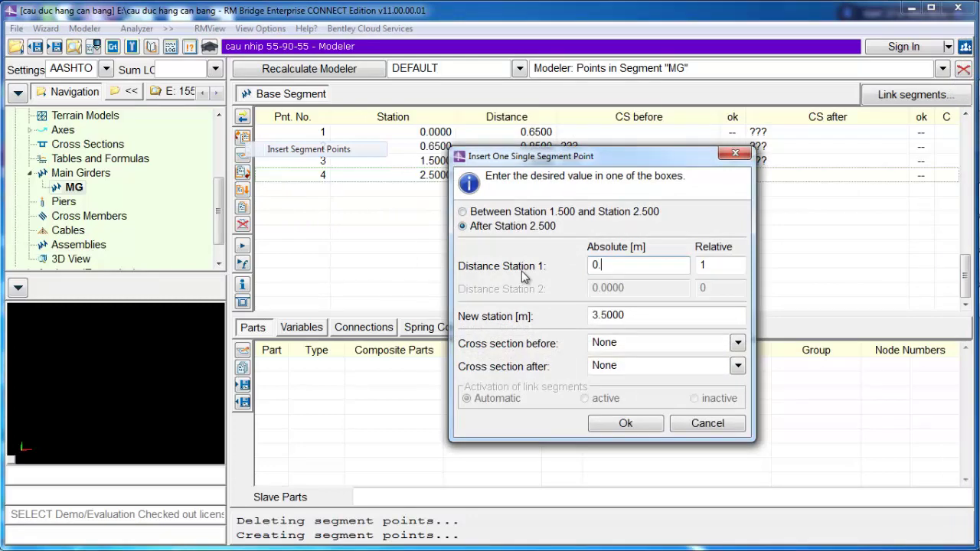
type(".5")
left_click(638, 423)
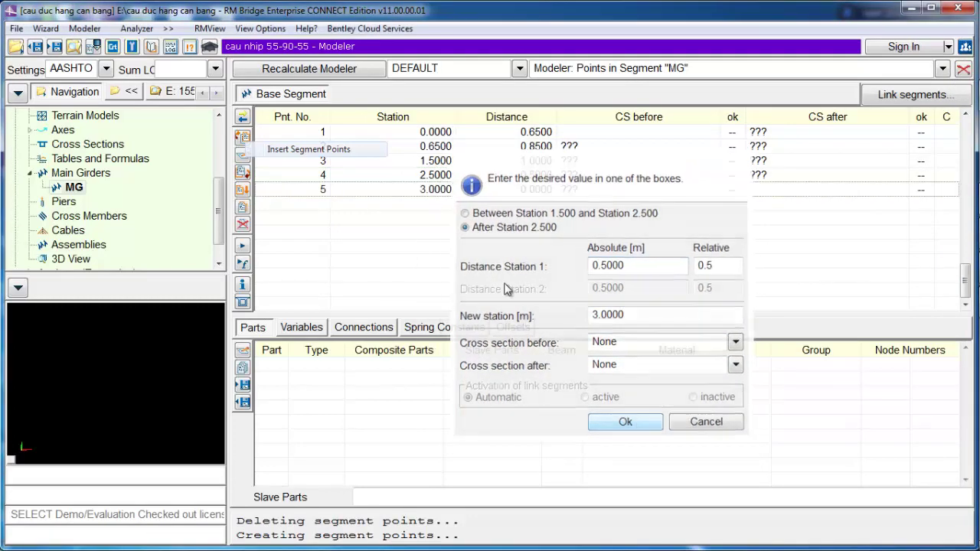
- Check the segment dimensions up to part HL near pier P9 in the AutoCAD drawing, and return to RM Bridge
left_click(961, 231)
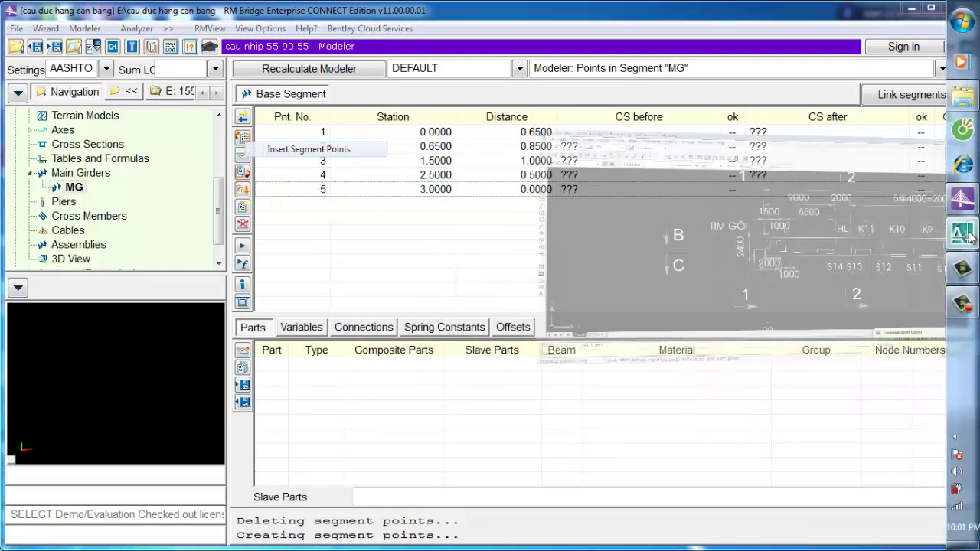
middle_click_drag(614, 248, 564, 222)
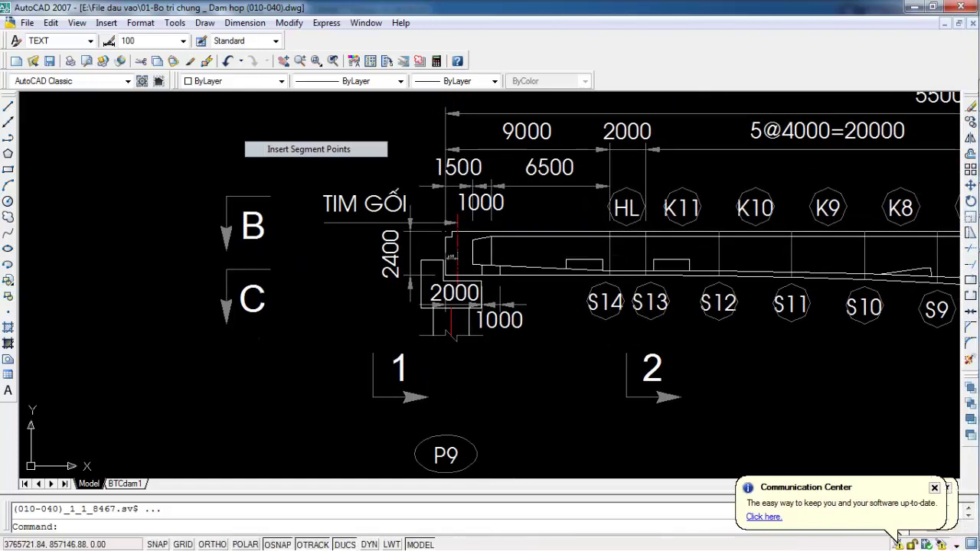
left_click(964, 266)
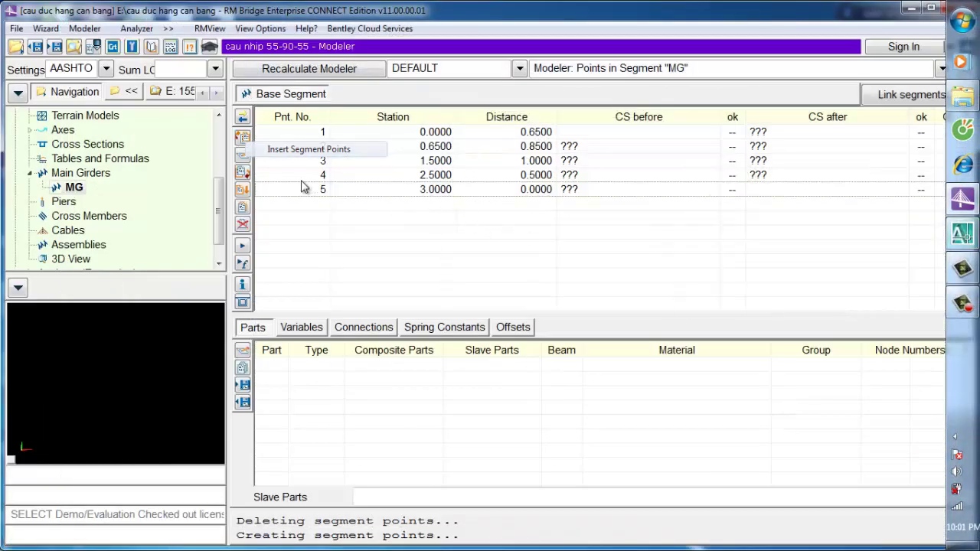
- Insert segment points in MG from station 3 to station 9 with a 1.5 m step, using the Ending Station option
right_click(277, 188)
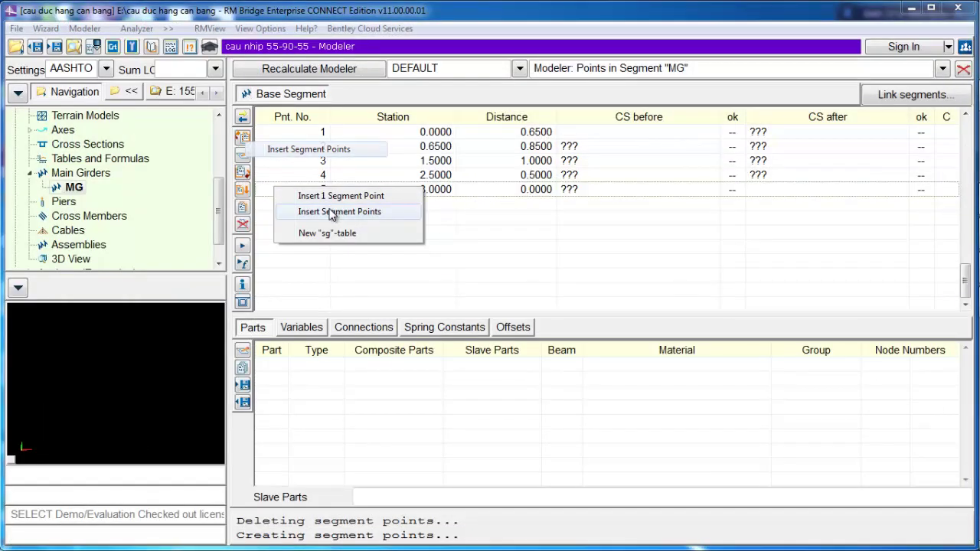
left_click(330, 212)
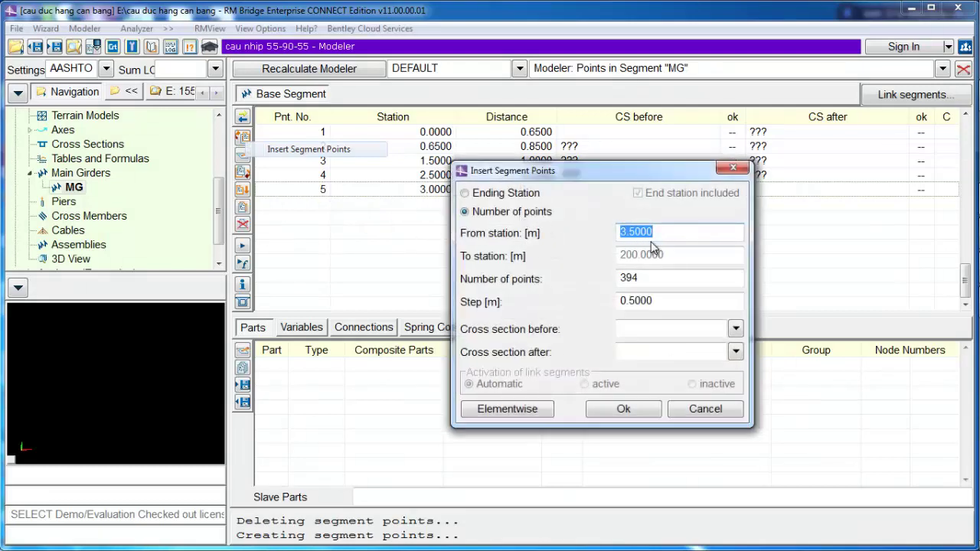
left_click_drag(591, 173, 663, 178)
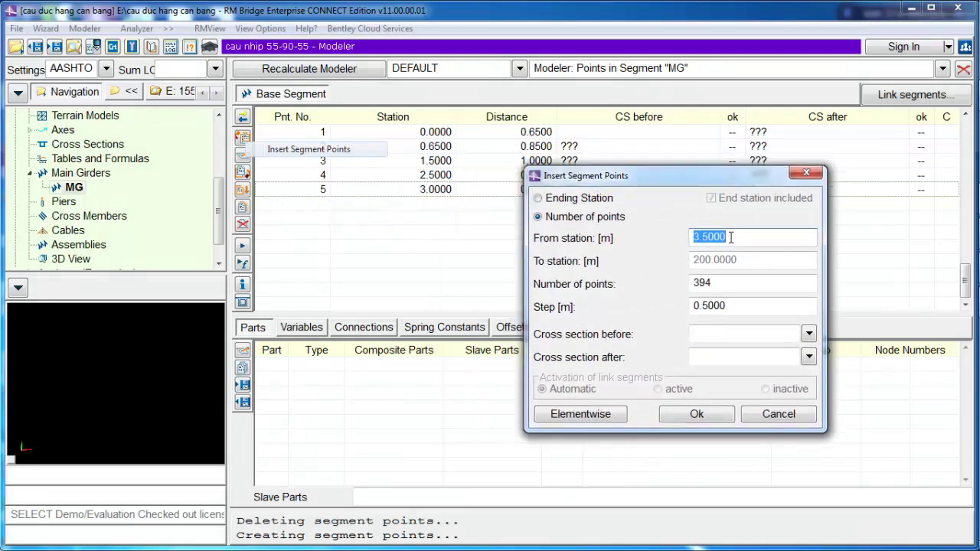
left_click(734, 282)
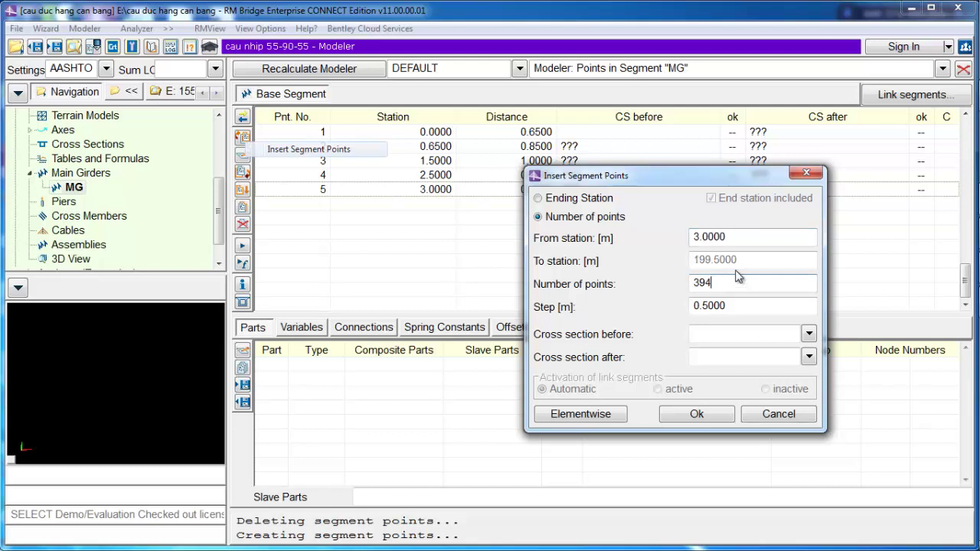
left_click(539, 198)
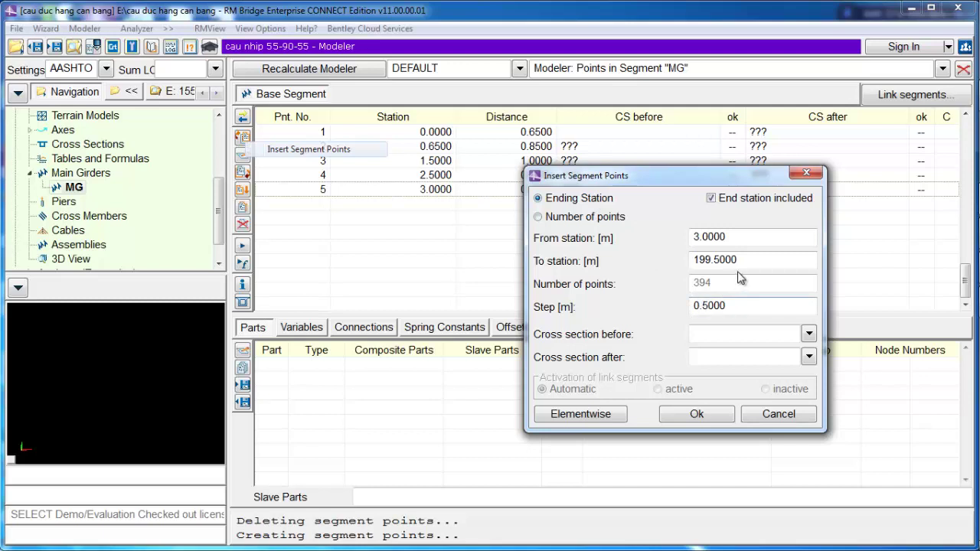
left_click_drag(752, 261, 609, 262)
type("9")
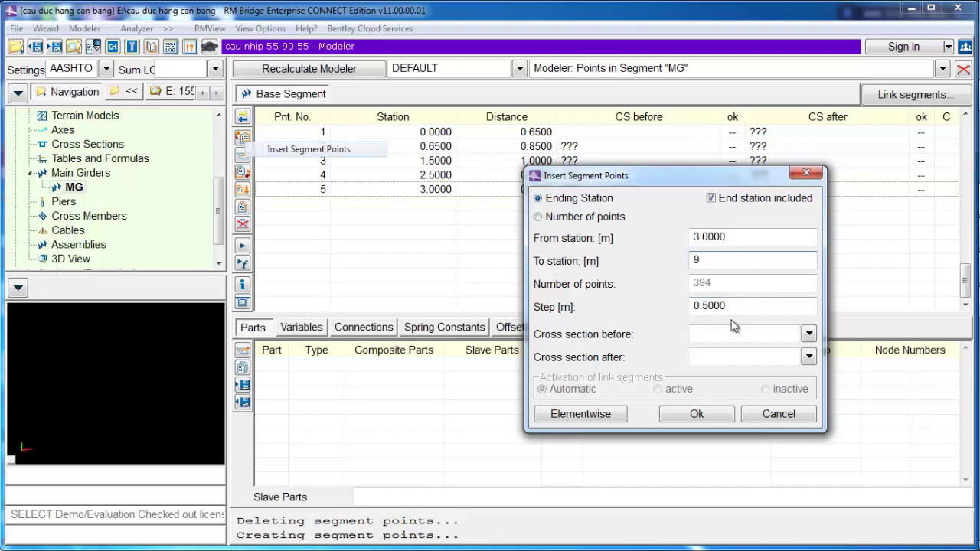
left_click_drag(741, 308, 614, 305)
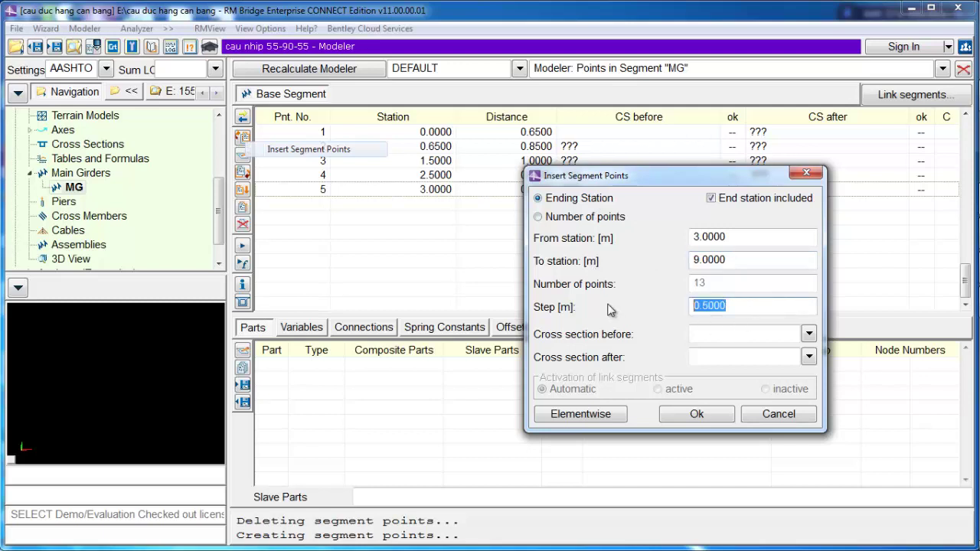
type("1.5")
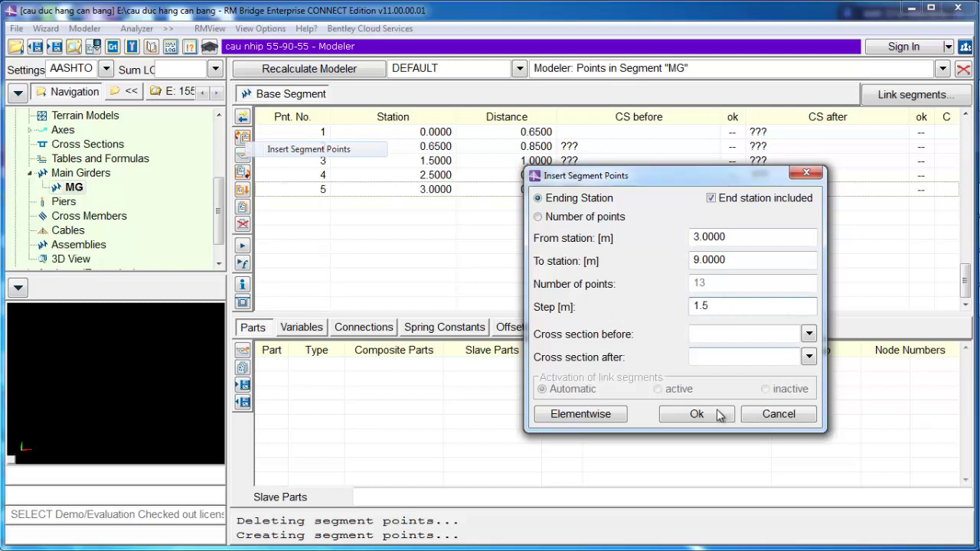
left_click(711, 416)
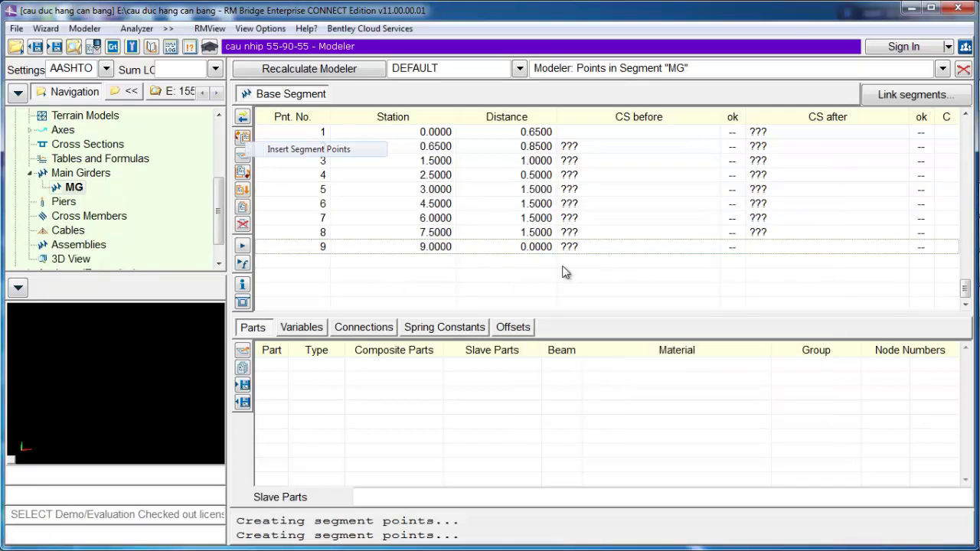
- Insert one segment point at a distance of 2 m after station 9.000
left_click(244, 173)
left_click(312, 183)
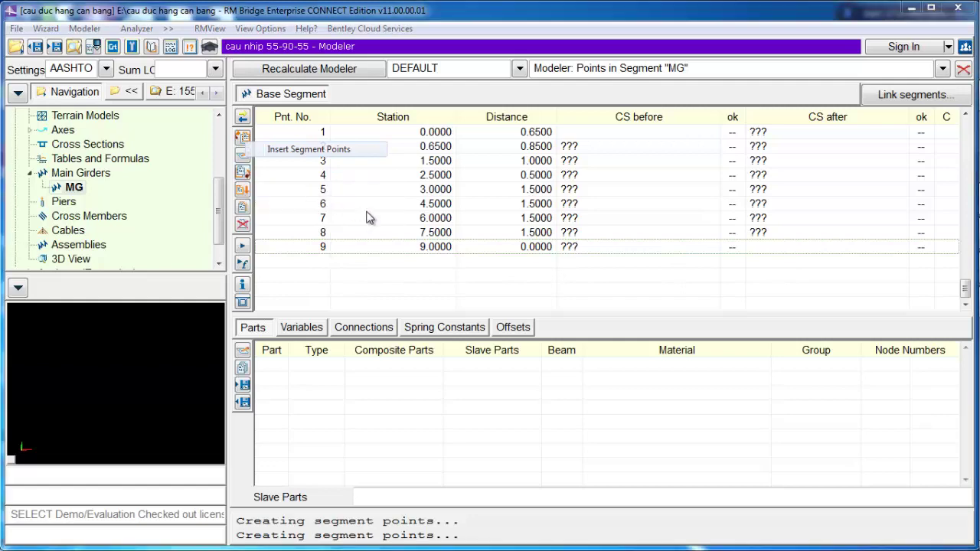
type("2")
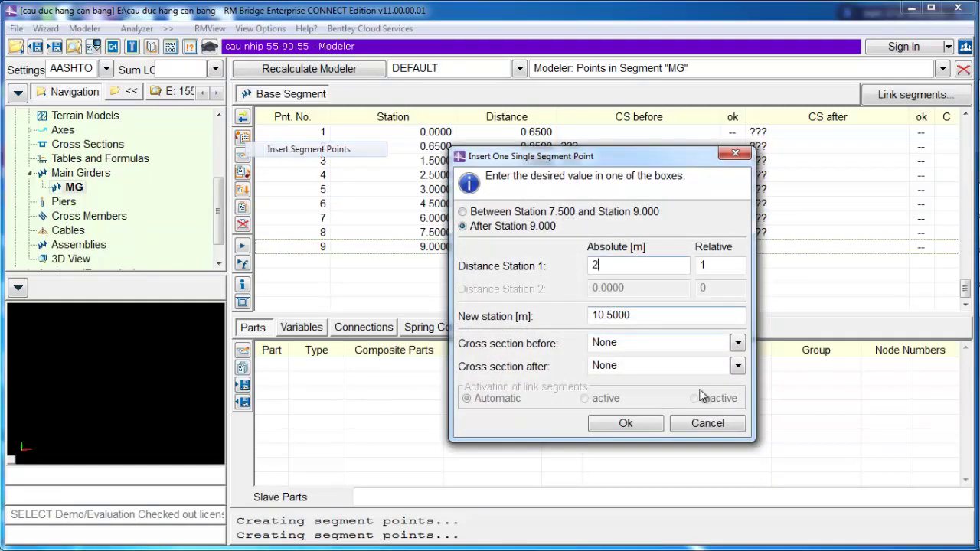
left_click(633, 424)
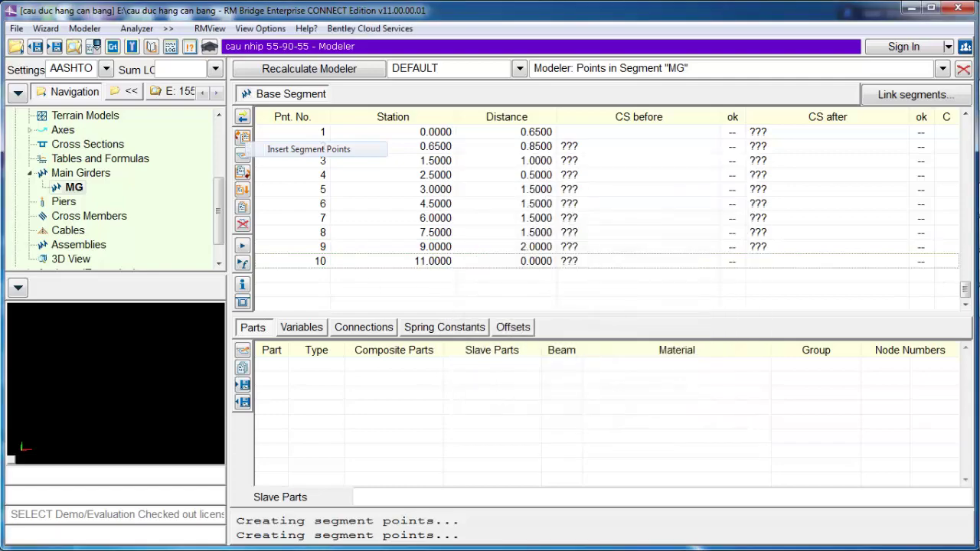
- Check the dimensions of segments K11 to K7 in the AutoCAD drawing, and return to RM Bridge
left_click(961, 234)
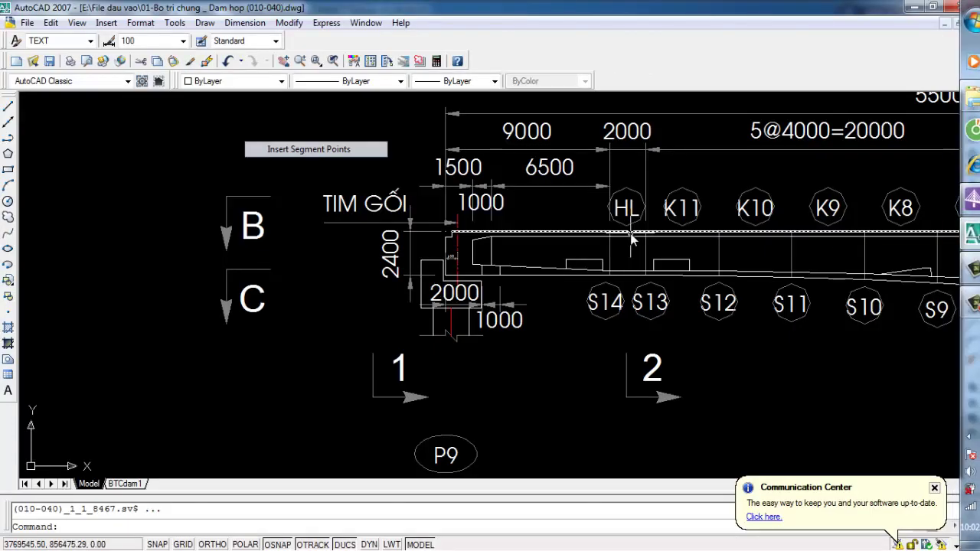
middle_click_drag(759, 147, 514, 170)
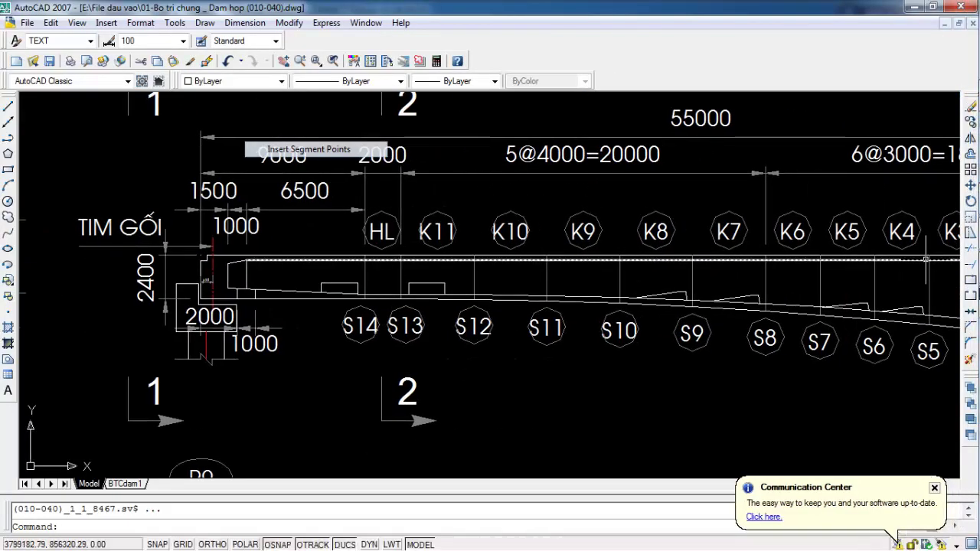
left_click(961, 236)
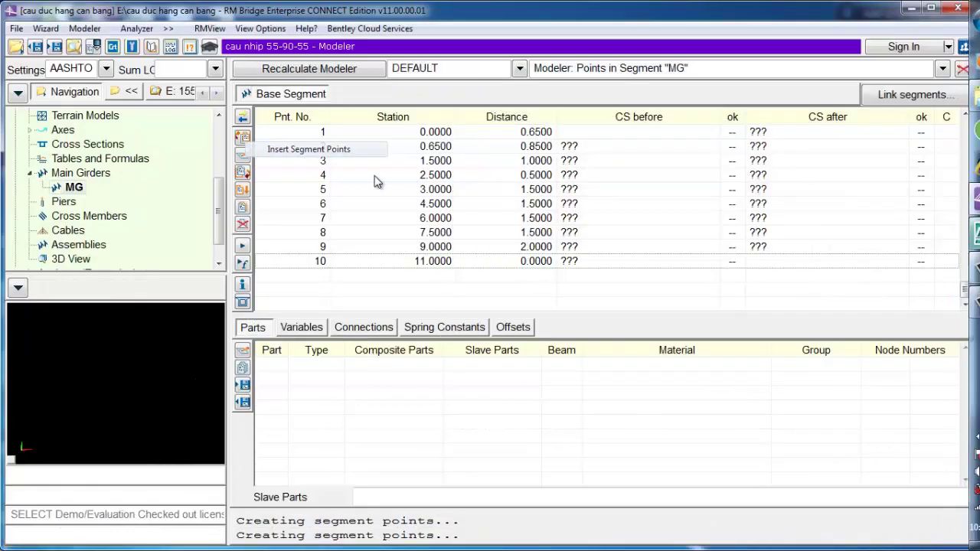
- Insert 6 segment points in MG from station 11 with a 4 m step, using the Number of points option
left_click(243, 173)
left_click(306, 195)
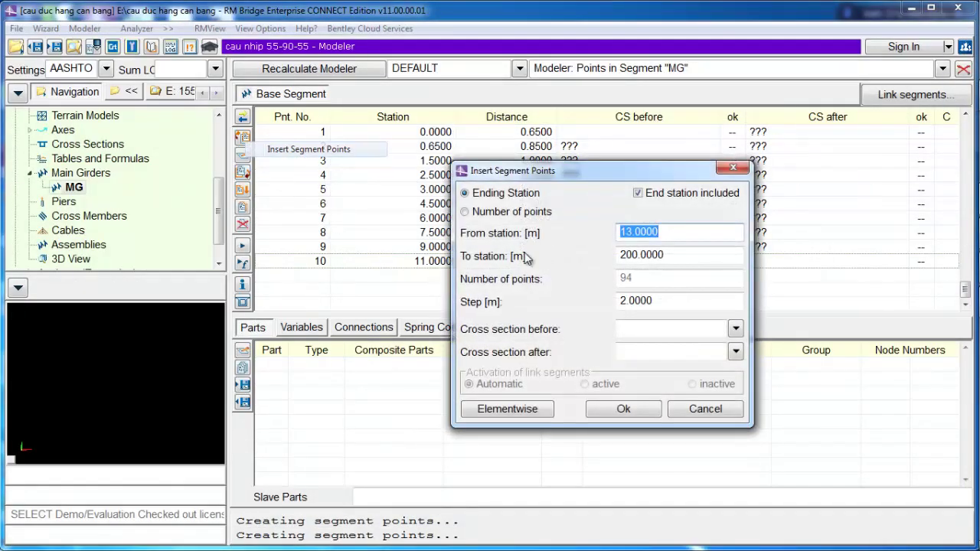
left_click(473, 212)
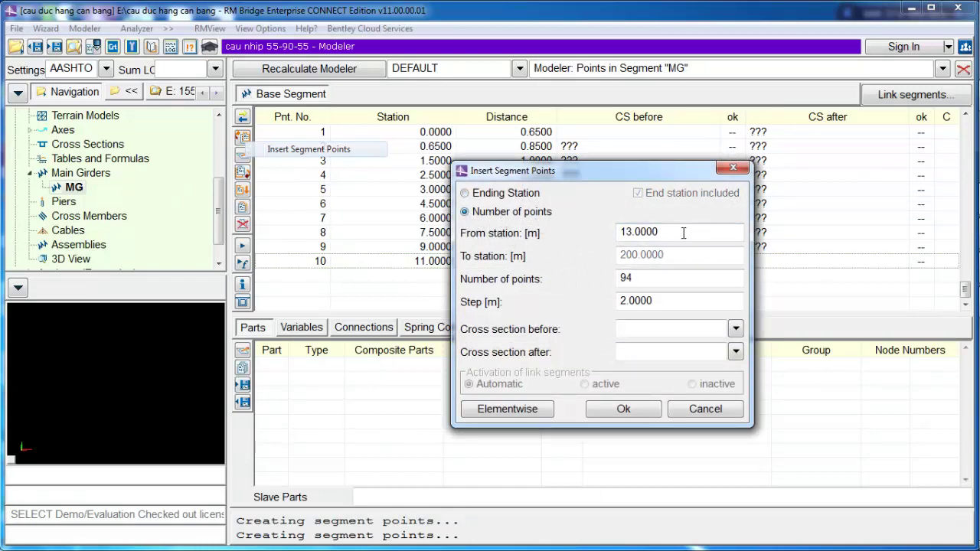
left_click_drag(671, 230, 586, 232)
type("11")
double_click(639, 281)
left_click_drag(601, 175, 698, 167)
type("6")
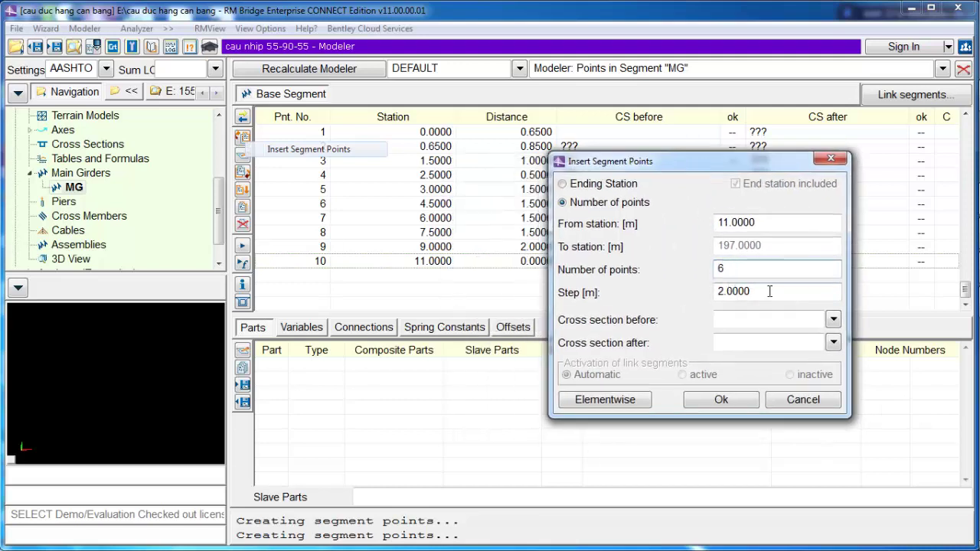
left_click_drag(770, 291, 654, 308)
type("4")
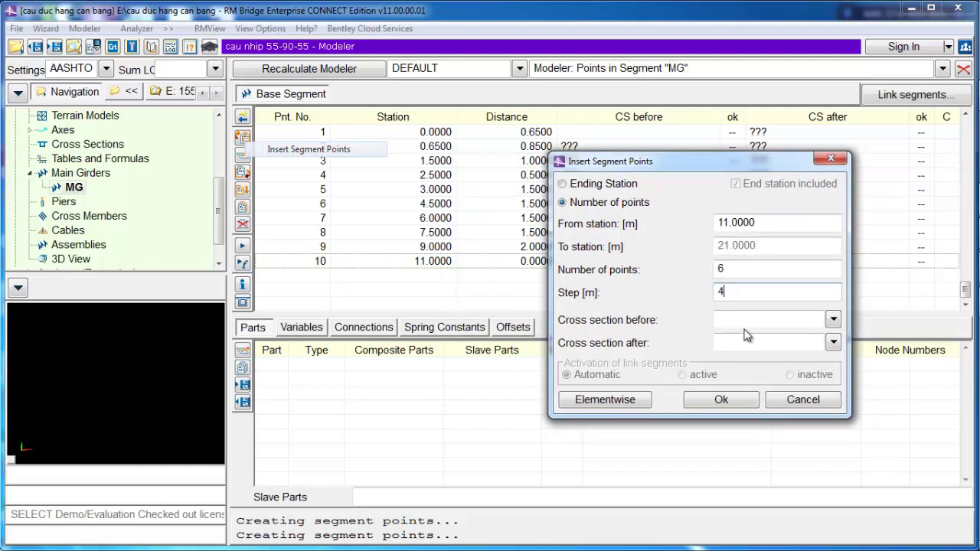
left_click(776, 273)
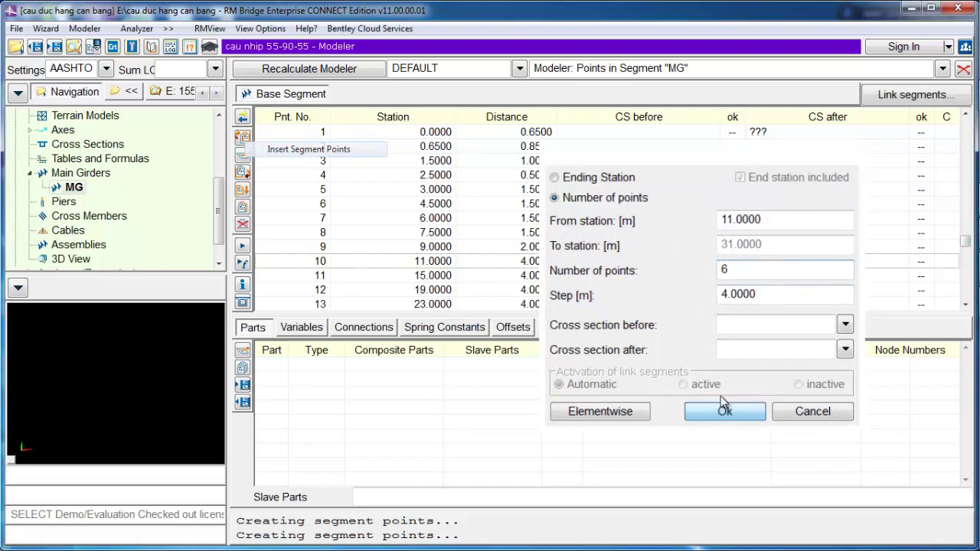
left_click(720, 400)
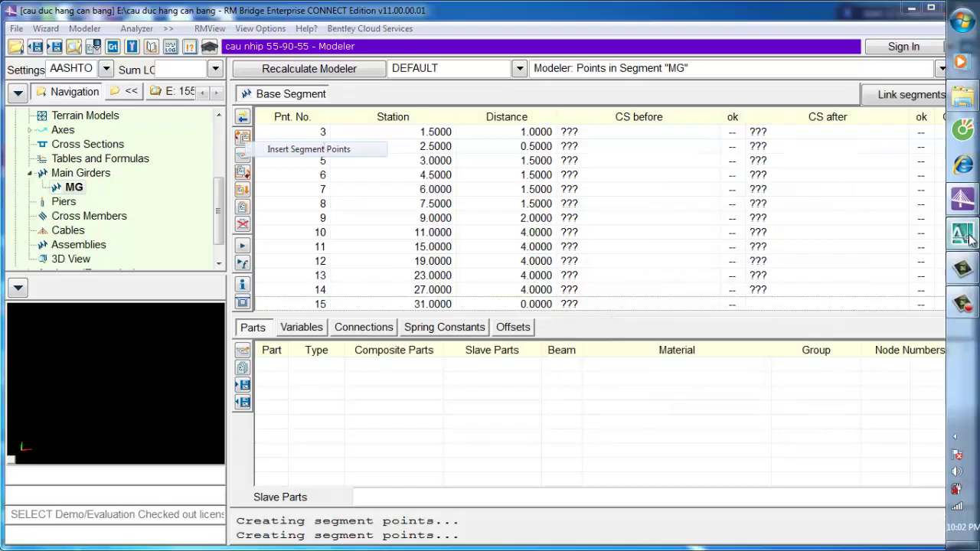
- Check the dimensions of segments K6 to K1 up to pier P10 in the AutoCAD drawing, and return to RM Bridge
left_click(968, 241)
scroll(720, 256, "down", 3)
middle_click_drag(724, 255, 717, 255)
mouse_move(972, 239)
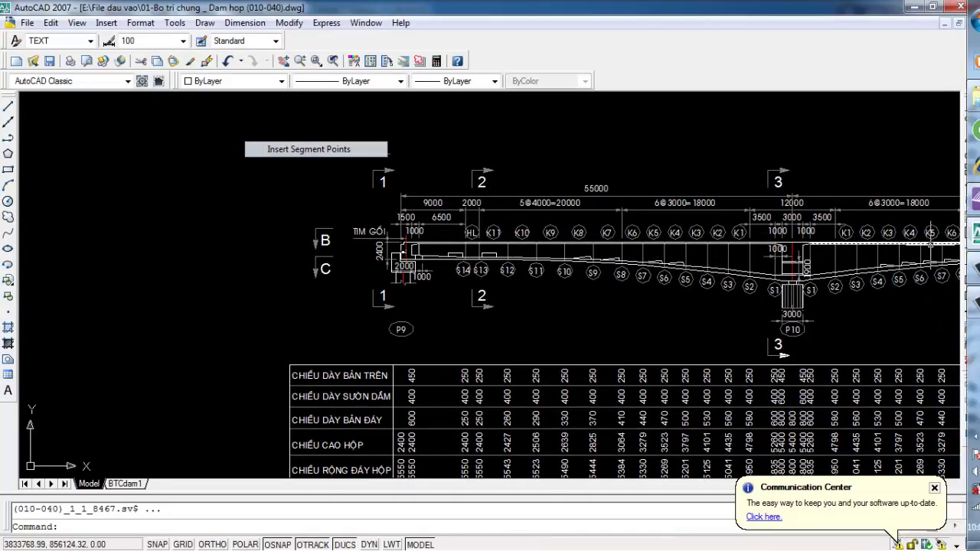
left_click(966, 202)
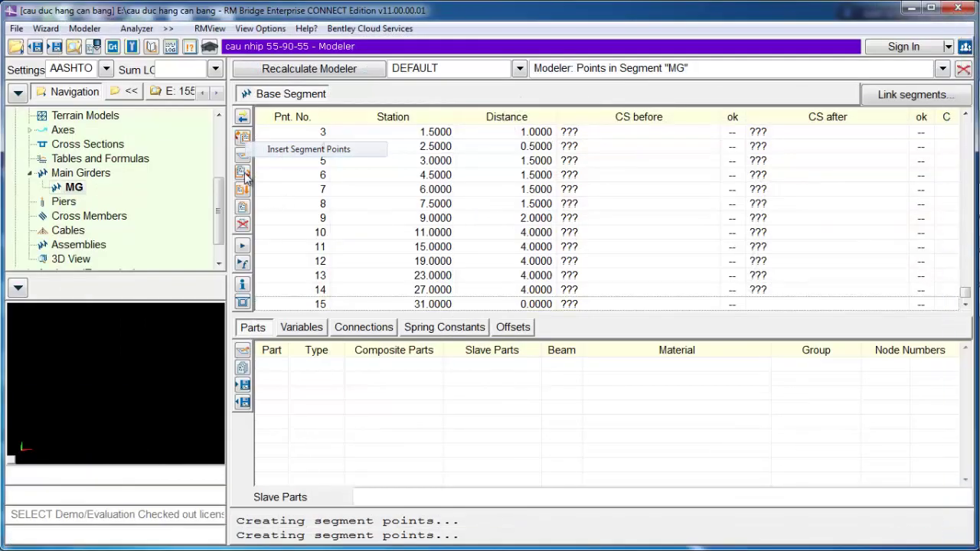
- Insert 7 segment points in MG from station 31 with a 3 m step, using the Number of points option
right_click(314, 183)
left_click(391, 207)
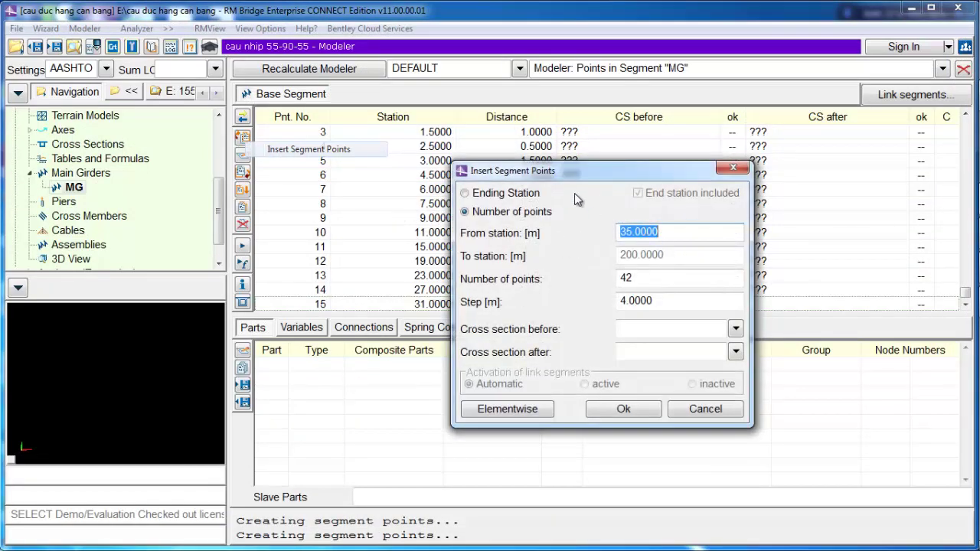
left_click_drag(575, 170, 647, 174)
type("31")
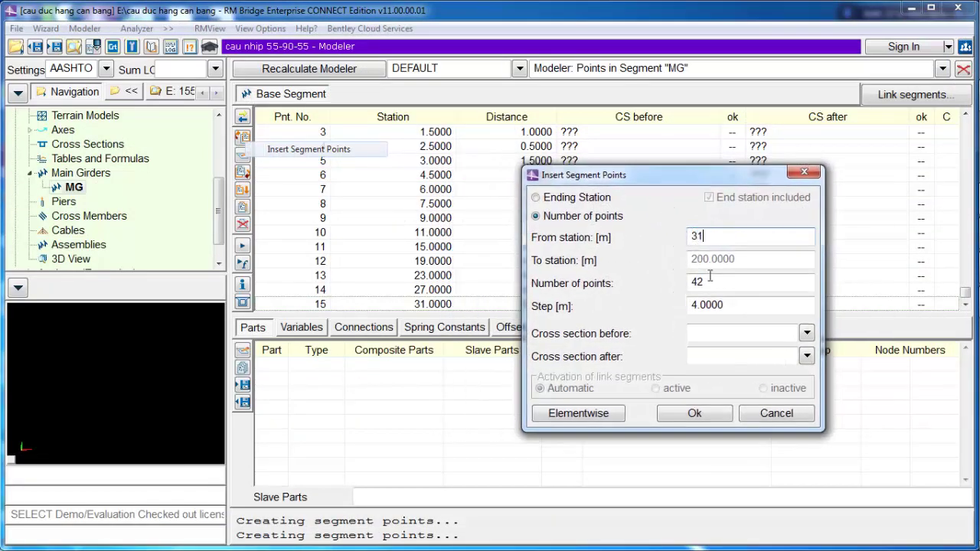
key("Tab")
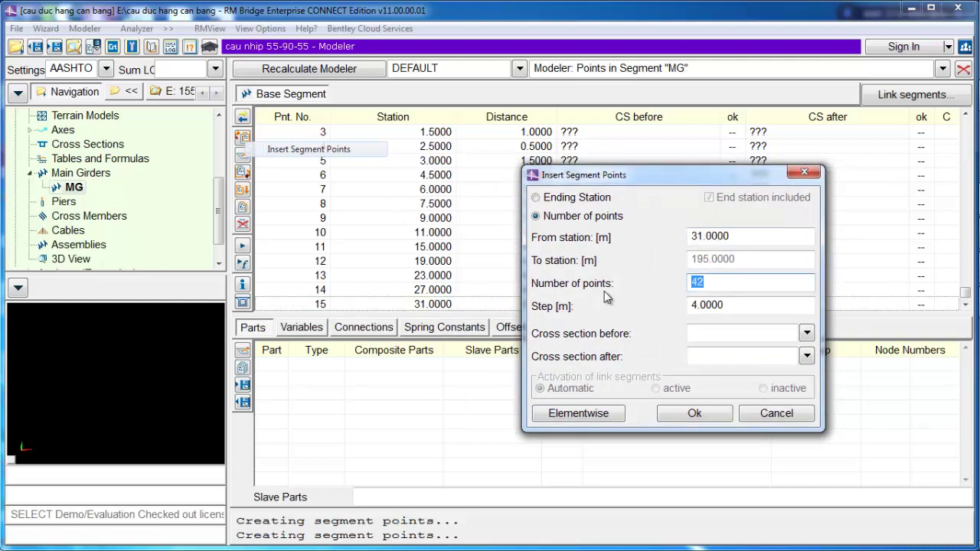
type("7")
key("Tab")
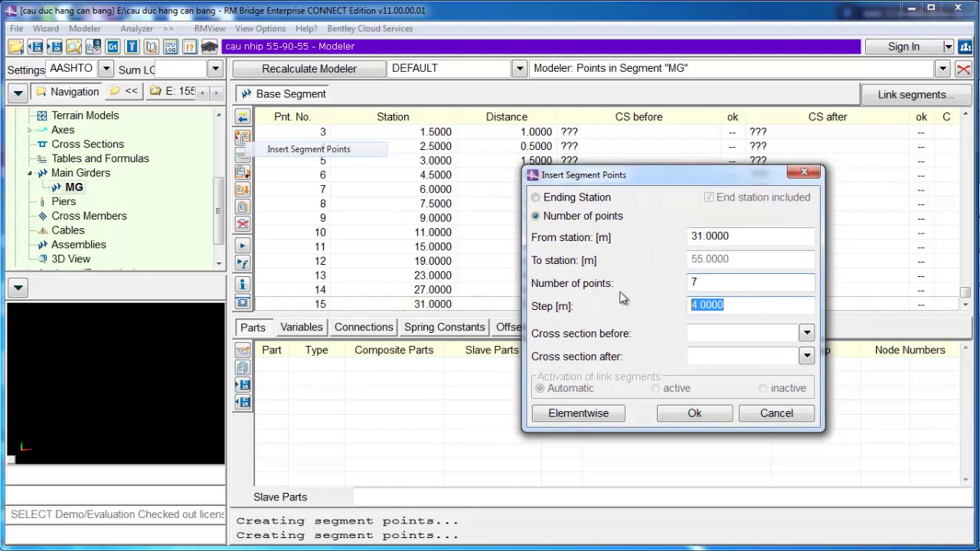
type("3")
left_click(691, 413)
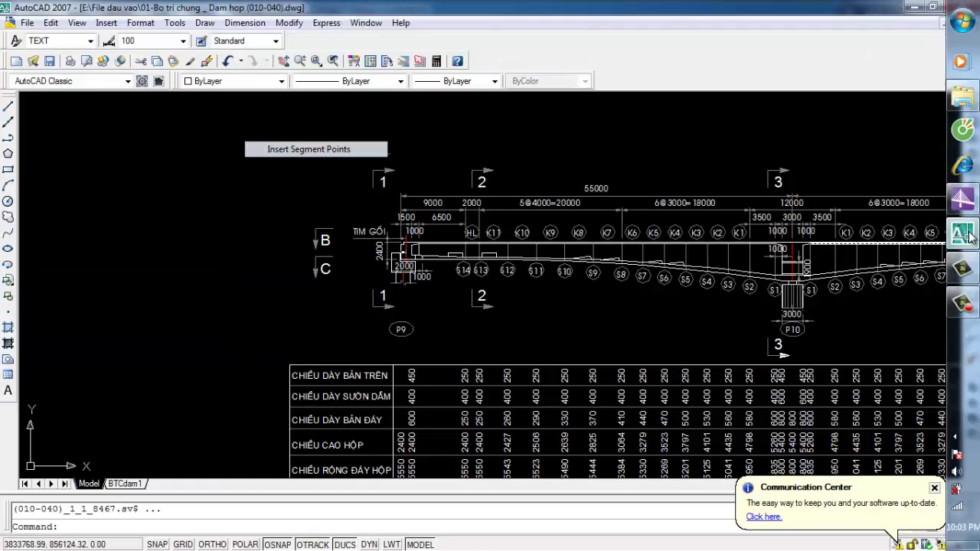
- Check the segment dimensions around pier P10 in the AutoCAD drawing, and return to RM Bridge
left_click(961, 234)
scroll(746, 236, "up", 4)
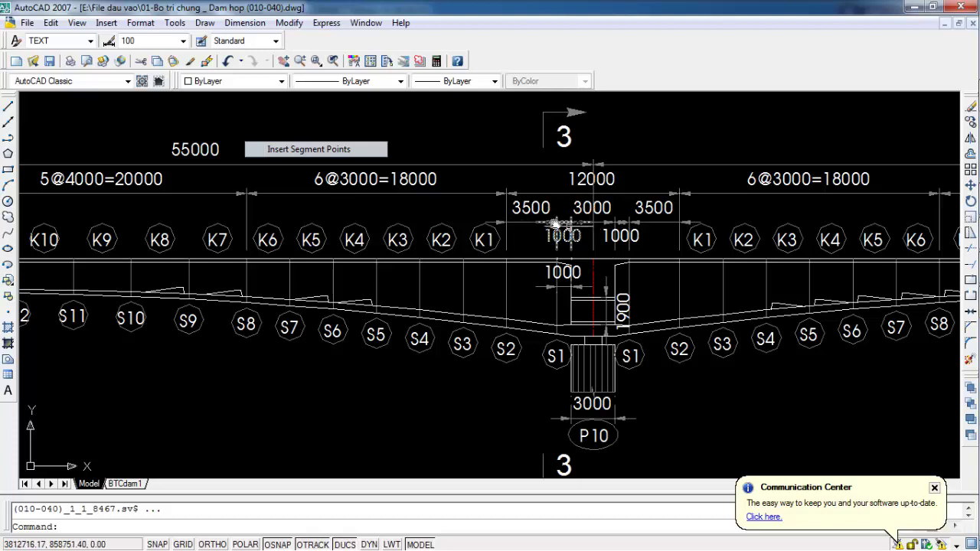
scroll(536, 222, "up", 2)
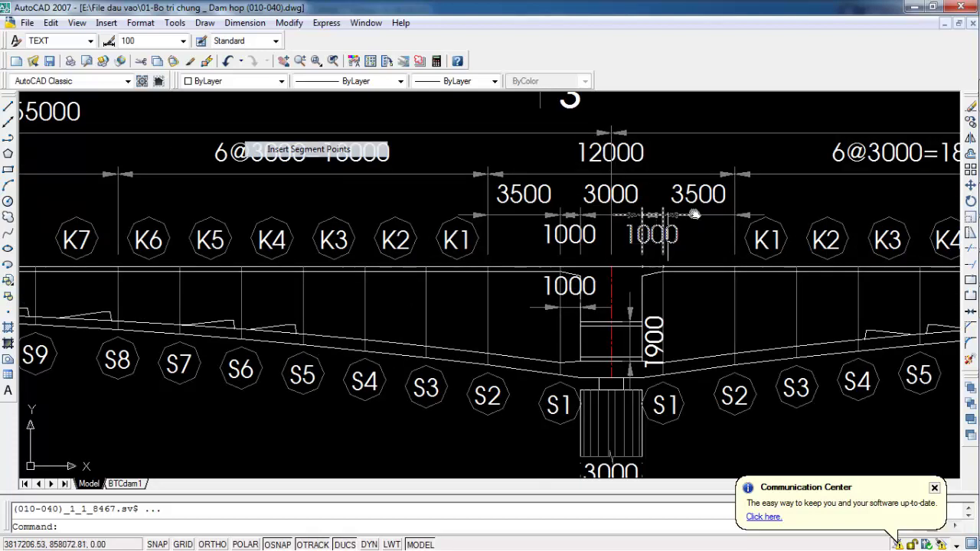
left_click(968, 232)
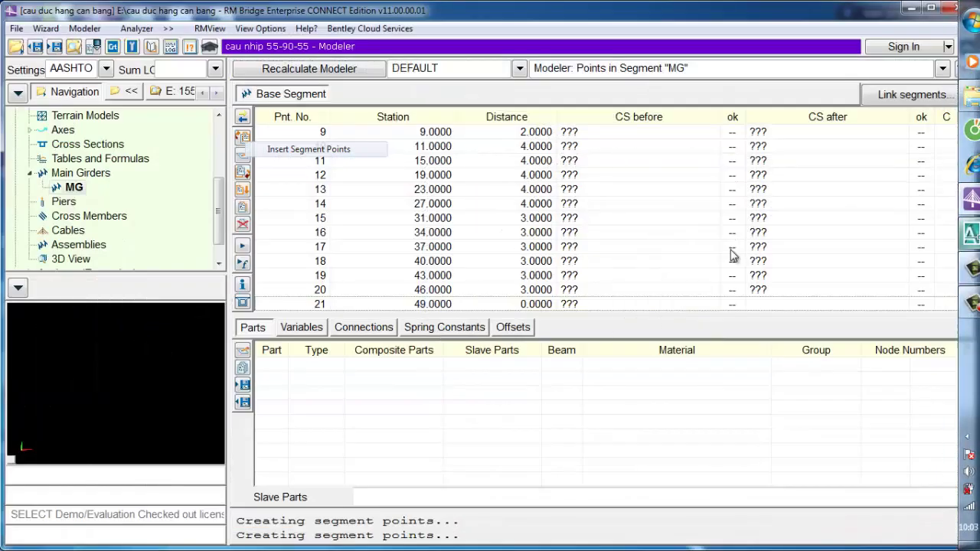
- Insert one single segment point in MG at a distance of 3.5 m after station 49
left_click(243, 174)
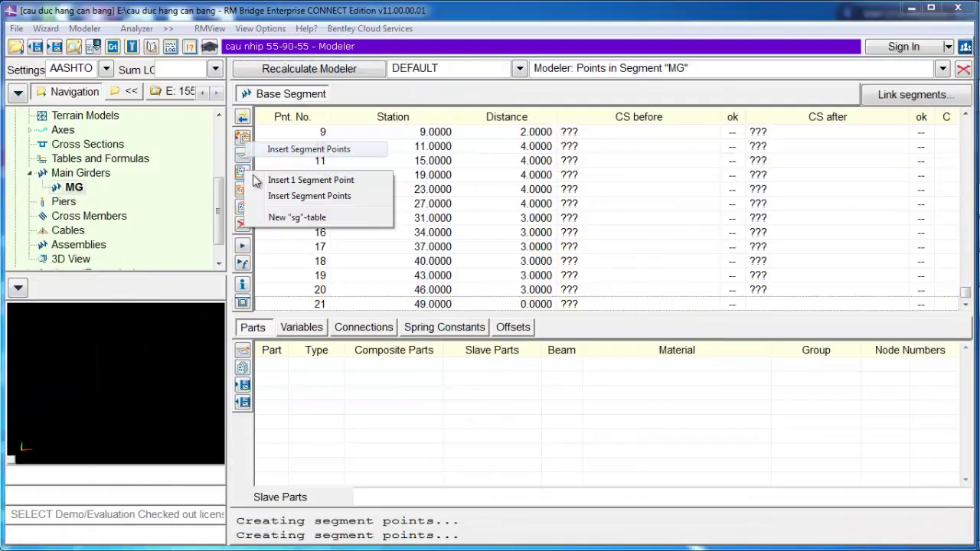
left_click(297, 179)
left_click_drag(623, 260, 506, 264)
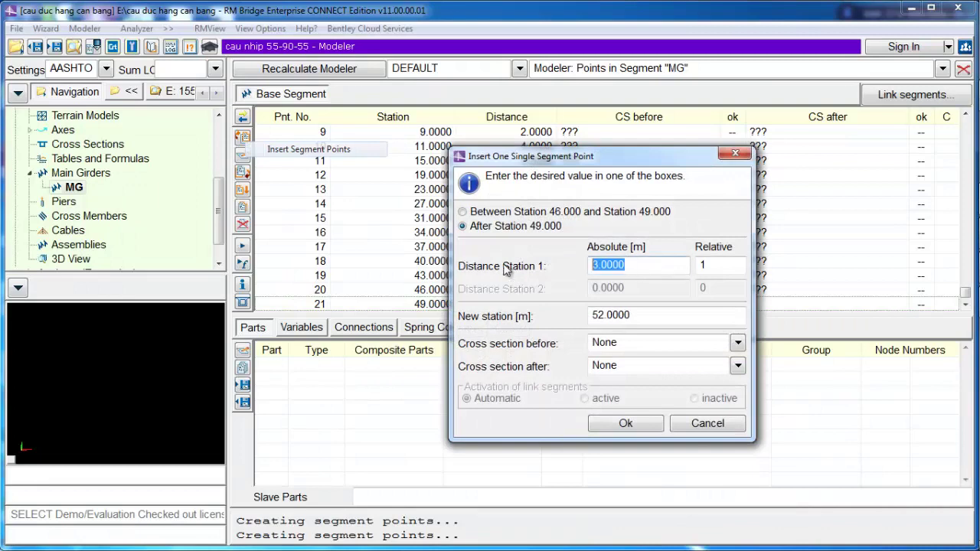
type("3.5")
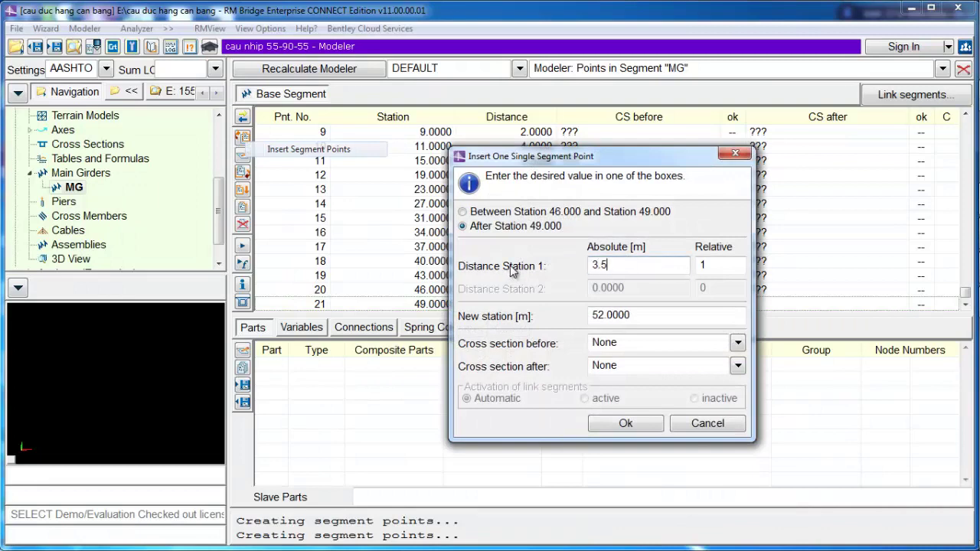
left_click(625, 424)
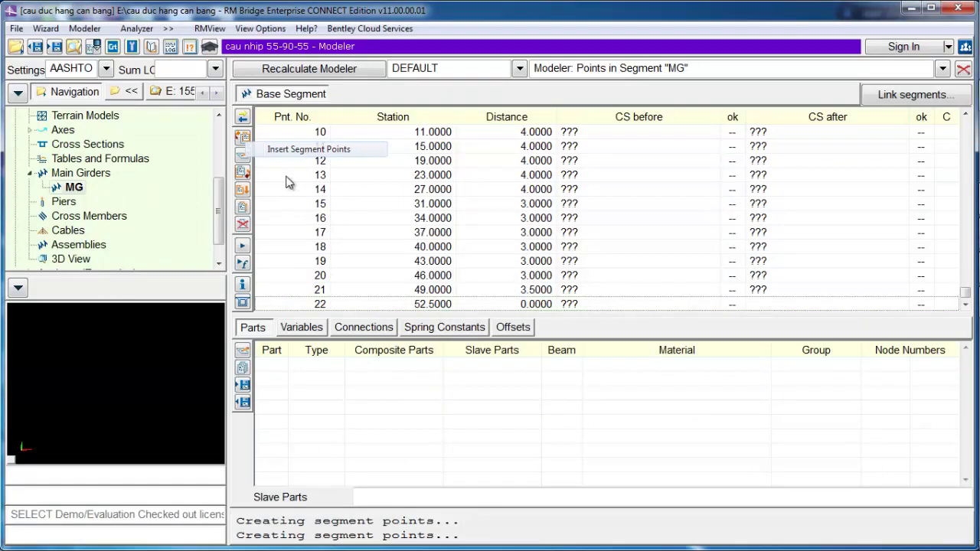
- Insert one single segment point in MG at a distance of 1 m after station 52.5
left_click(243, 175)
left_click(310, 183)
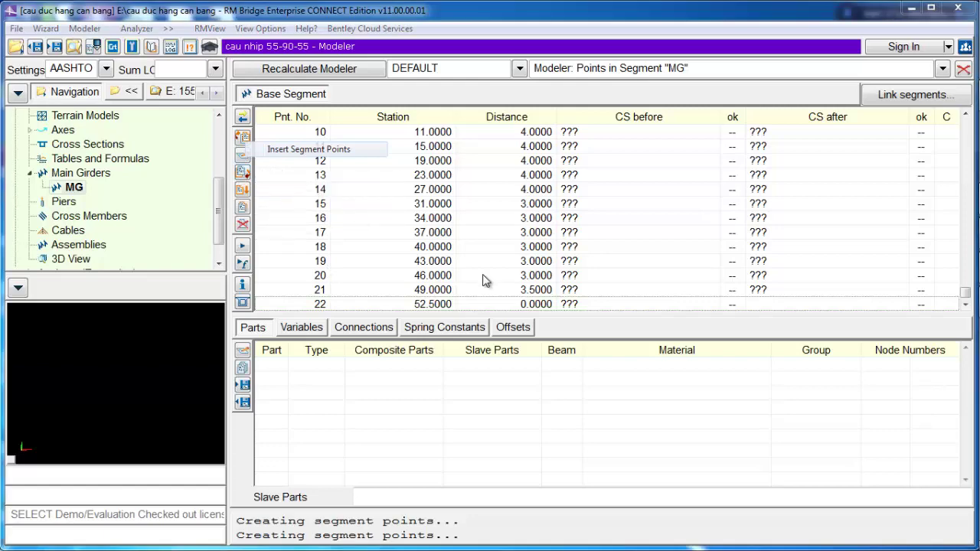
double_click(654, 265)
type("1")
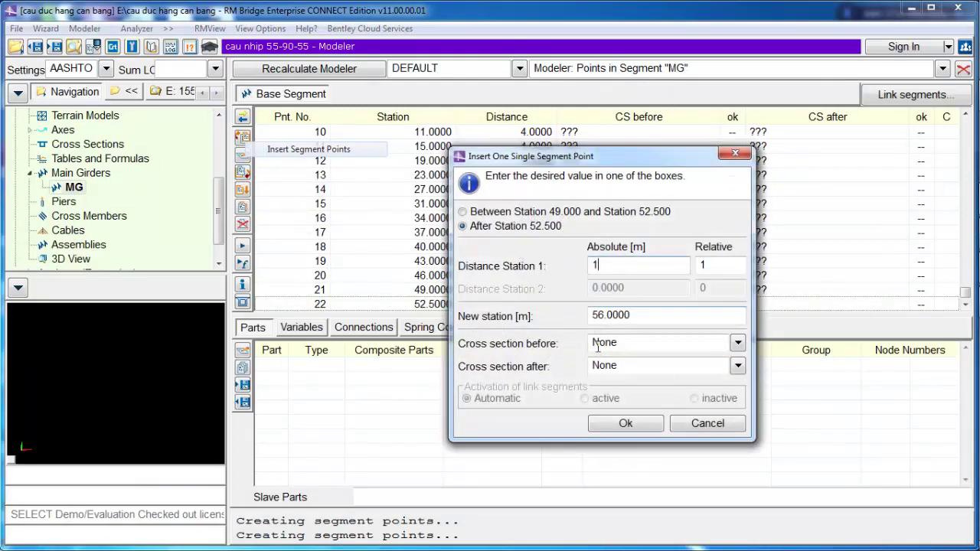
left_click(623, 423)
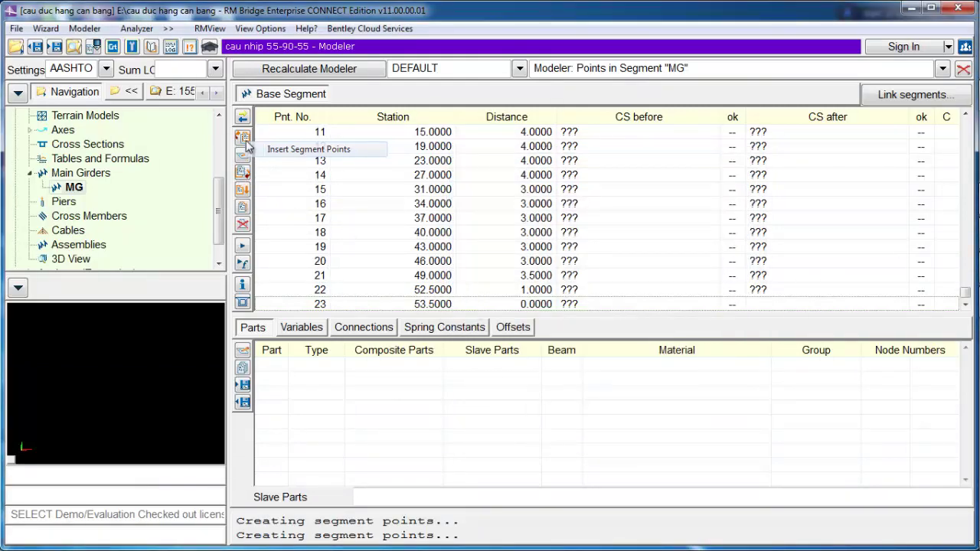
- Insert 3 segment points in MG from station 53.5 with a 1.5 m step, using the Number of points option
left_click(243, 174)
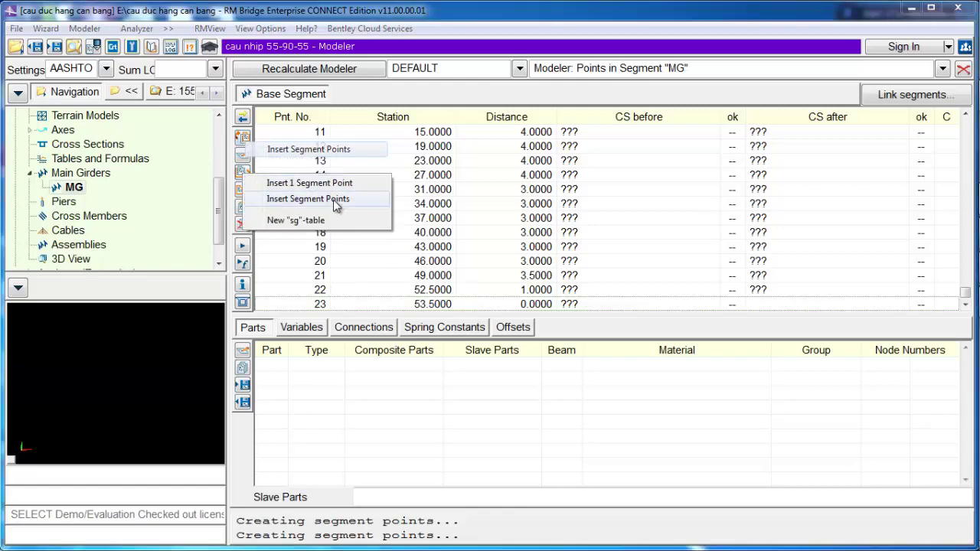
left_click(309, 199)
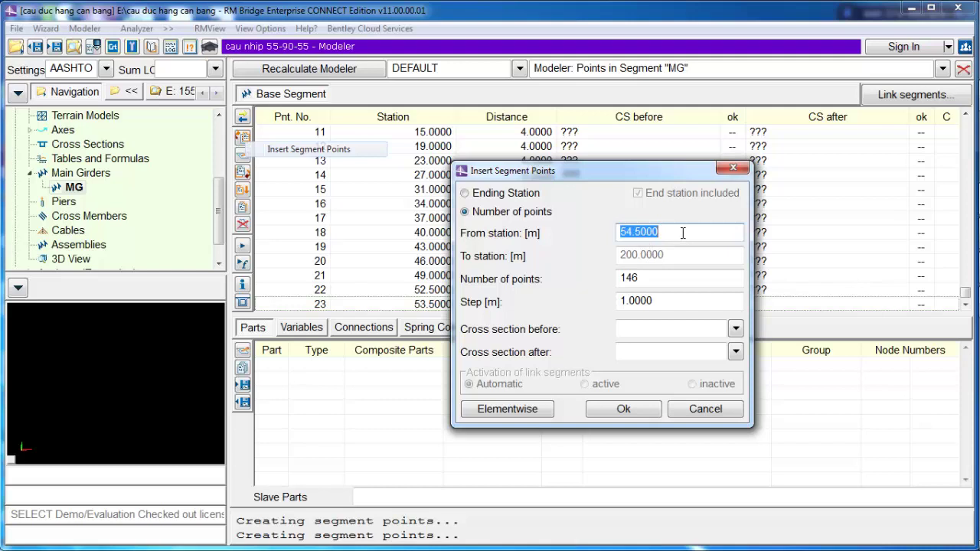
type("53.5")
key("Tab")
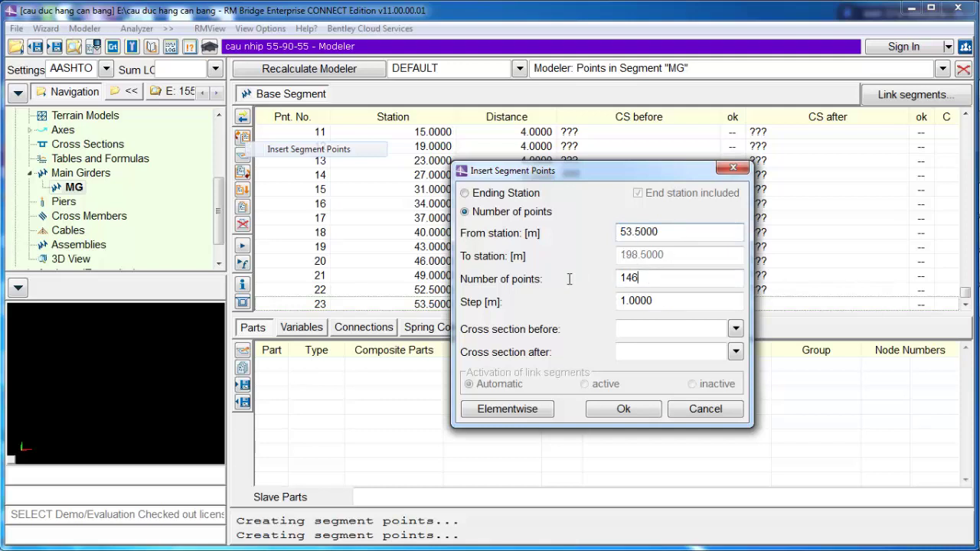
type("3")
left_click_drag(658, 302, 616, 304)
type("1.5")
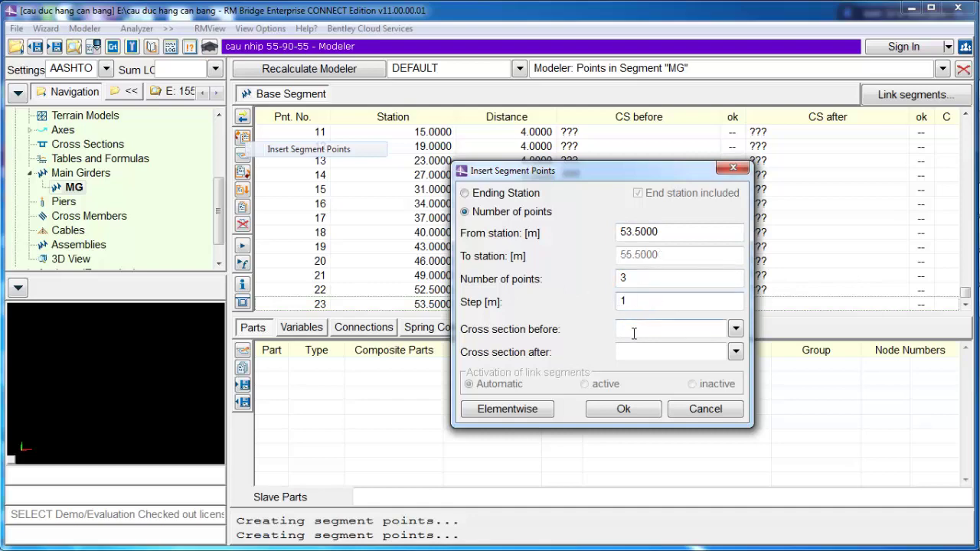
left_click(627, 410)
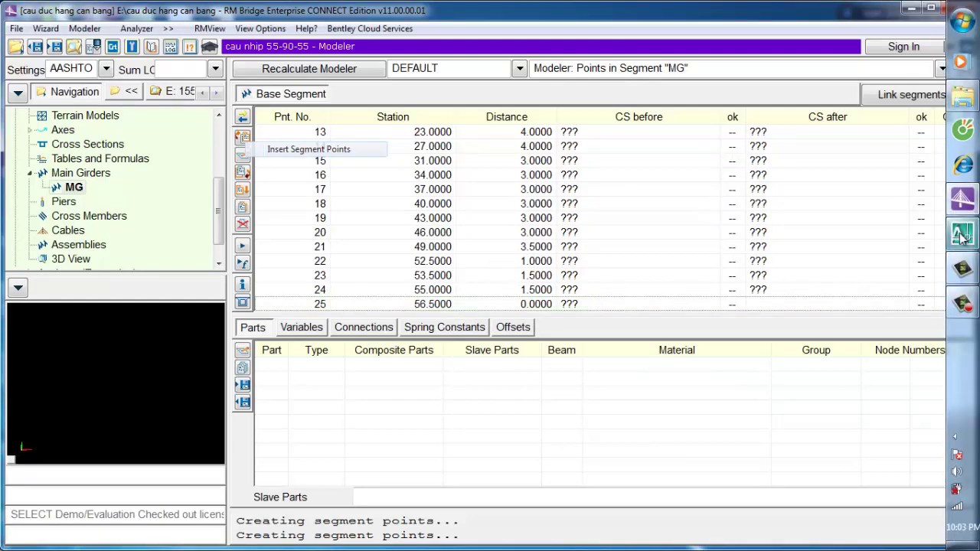
- Recheck the pier P10 dimensions in AutoCAD, and insert one segment point in MG 1 m after station 56.5 in RM Bridge
left_click(962, 234)
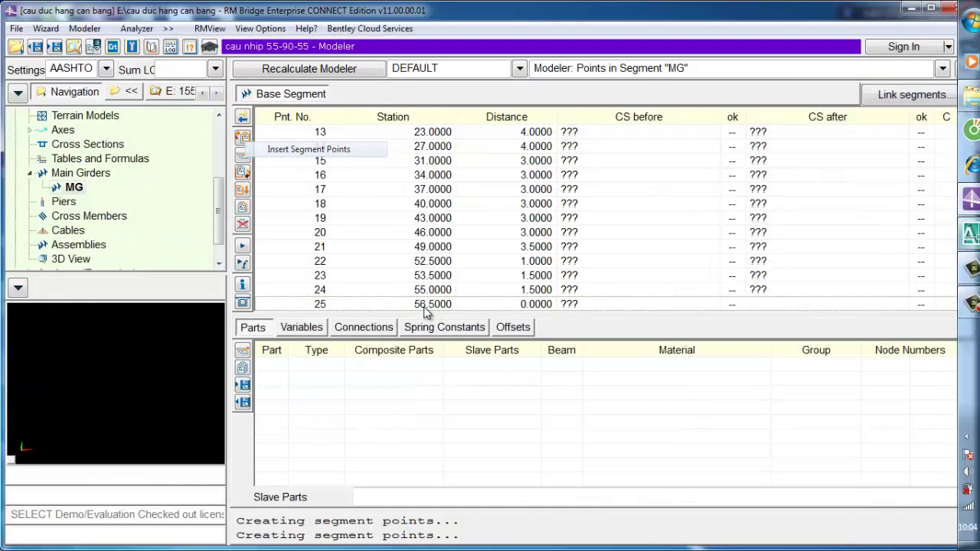
left_click(244, 175)
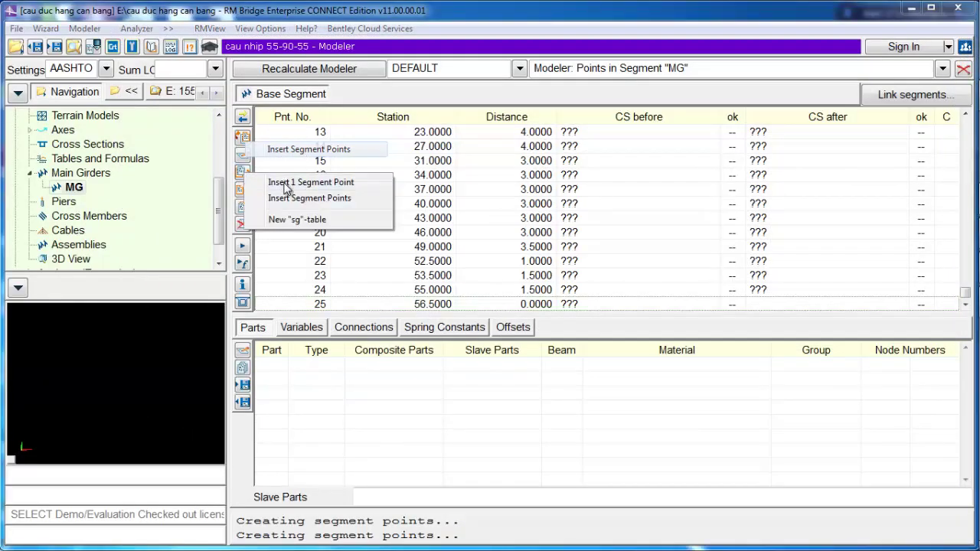
left_click(288, 182)
double_click(608, 265)
type("1")
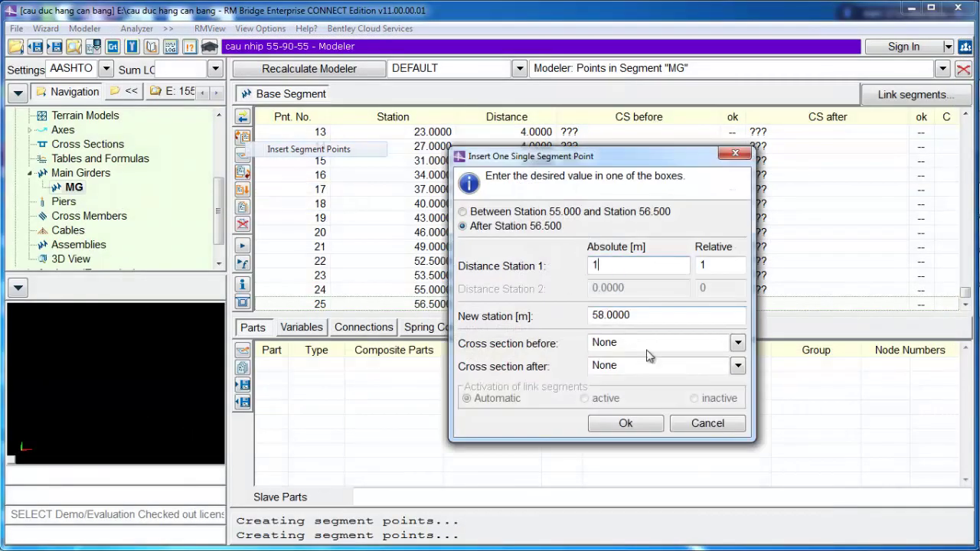
left_click(625, 424)
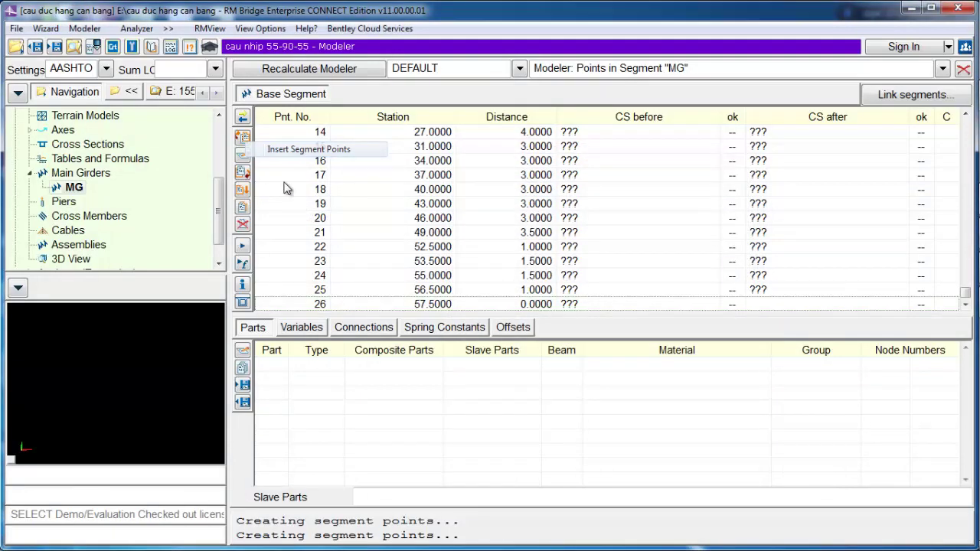
- Insert one single segment point in MG at a distance of 3.5 m after station 57.5
left_click(243, 175)
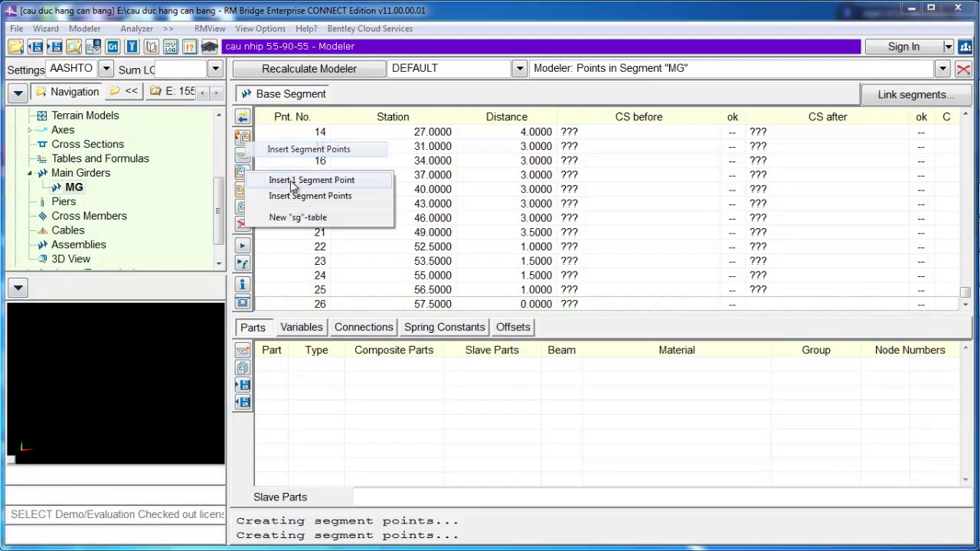
left_click(291, 183)
double_click(652, 264)
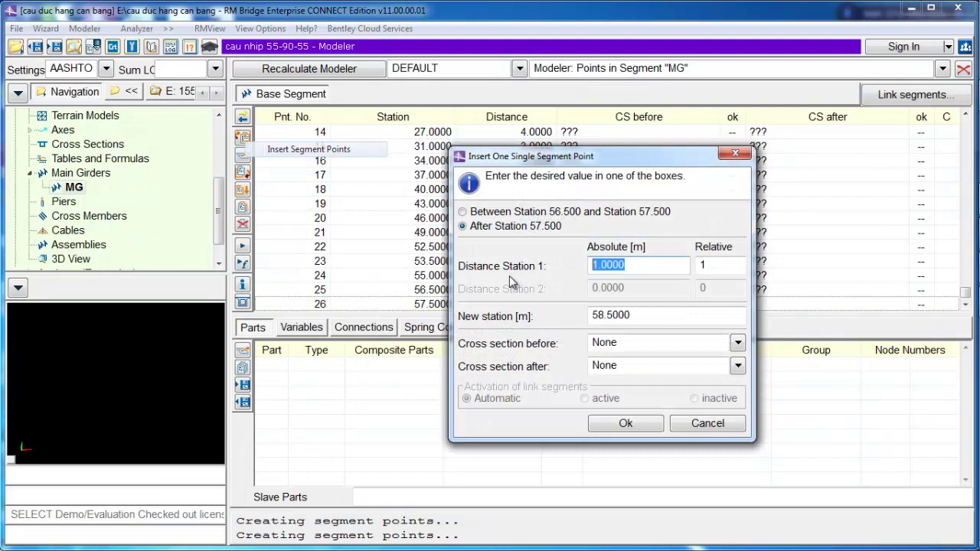
type("3.5")
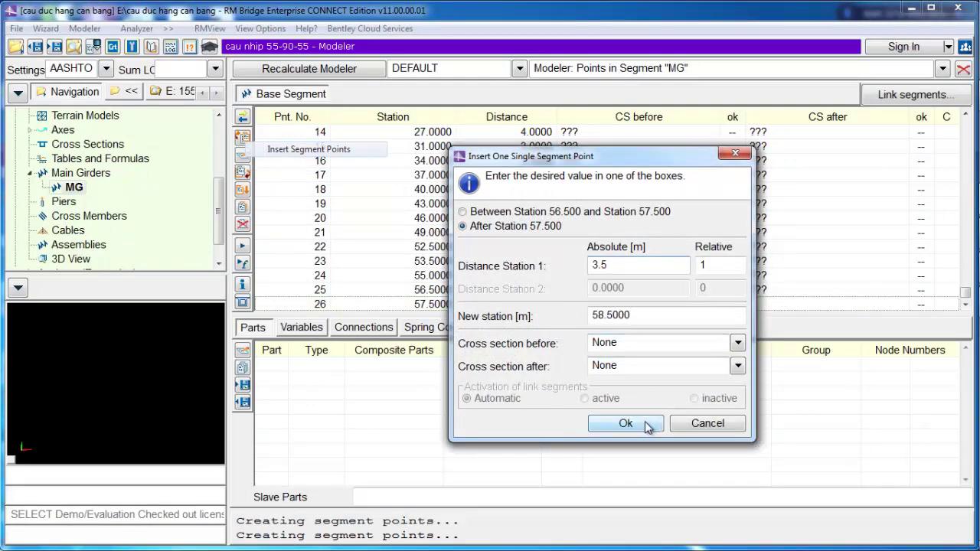
left_click(625, 423)
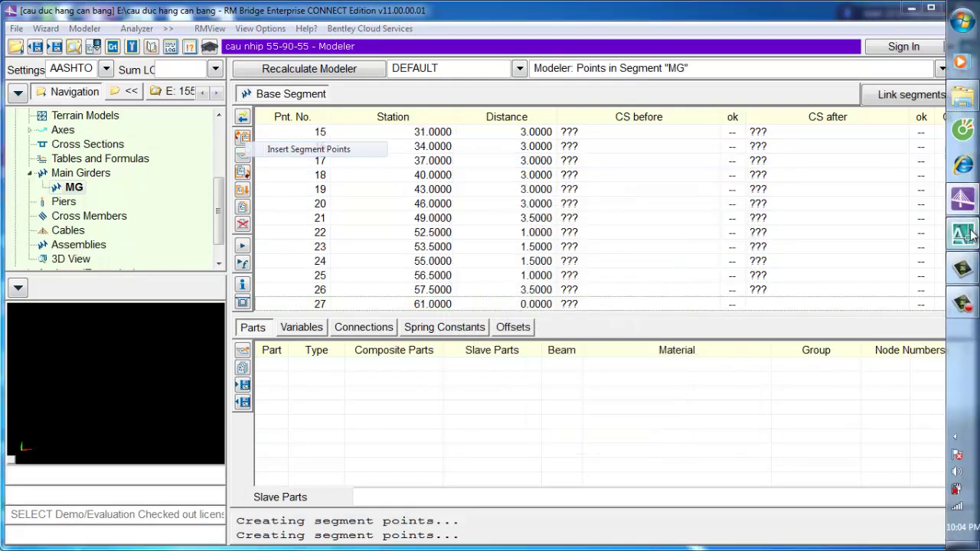
- Check the dimensions of segments K1 to K6 beyond pier P10 in the AutoCAD drawing, and return to RM Bridge
left_click(965, 234)
middle_click_drag(826, 313, 549, 297)
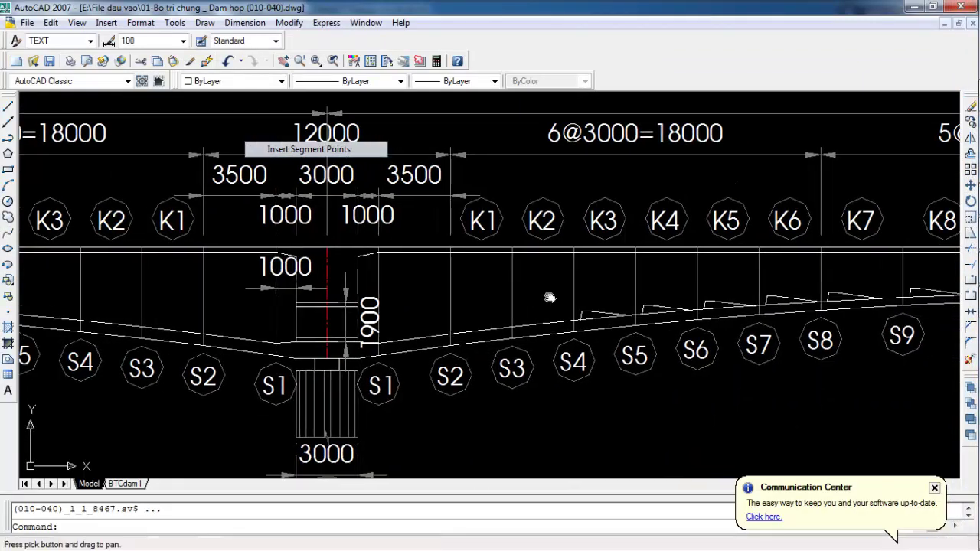
scroll(549, 297, "down", 2)
left_click(964, 233)
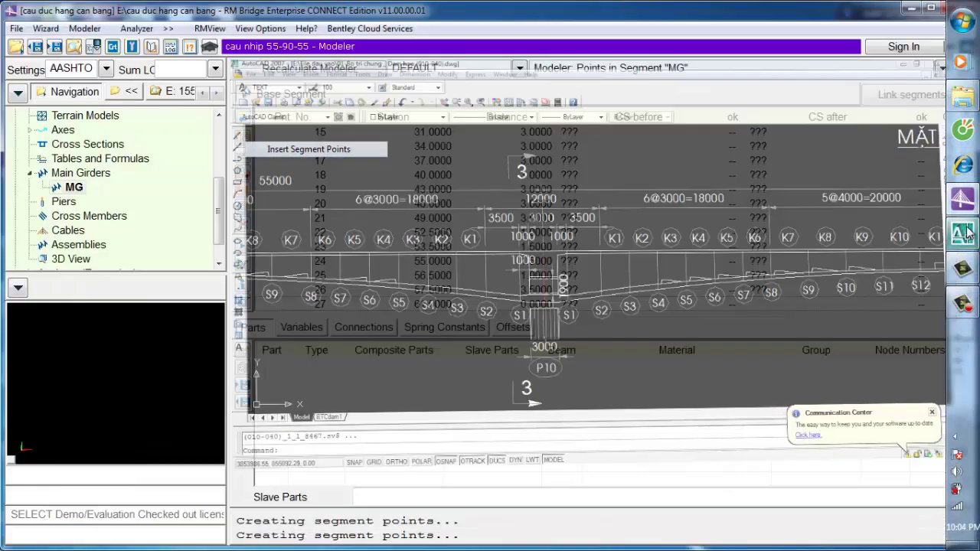
- Insert 7 segment points in MG from station 61 with a 3 m step, using the Number of points option
right_click(329, 196)
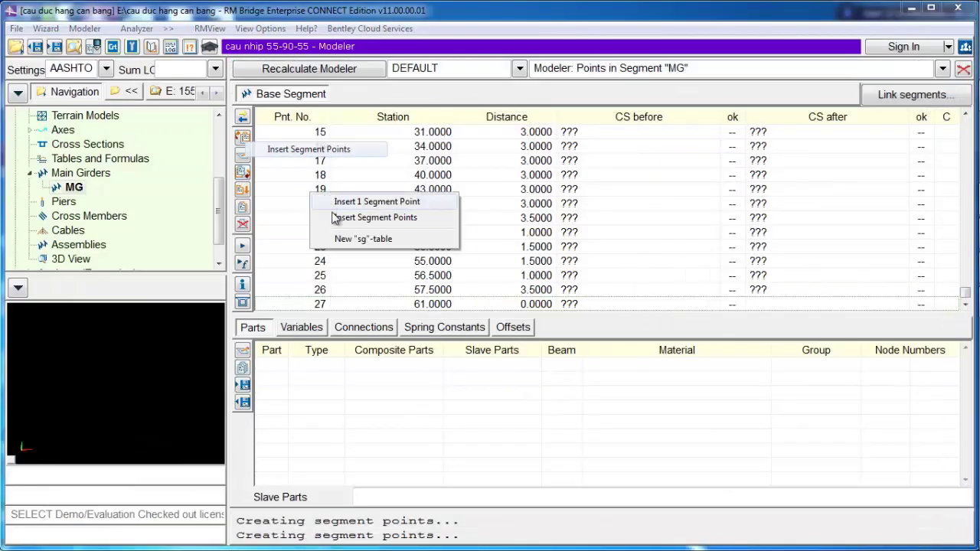
left_click(337, 218)
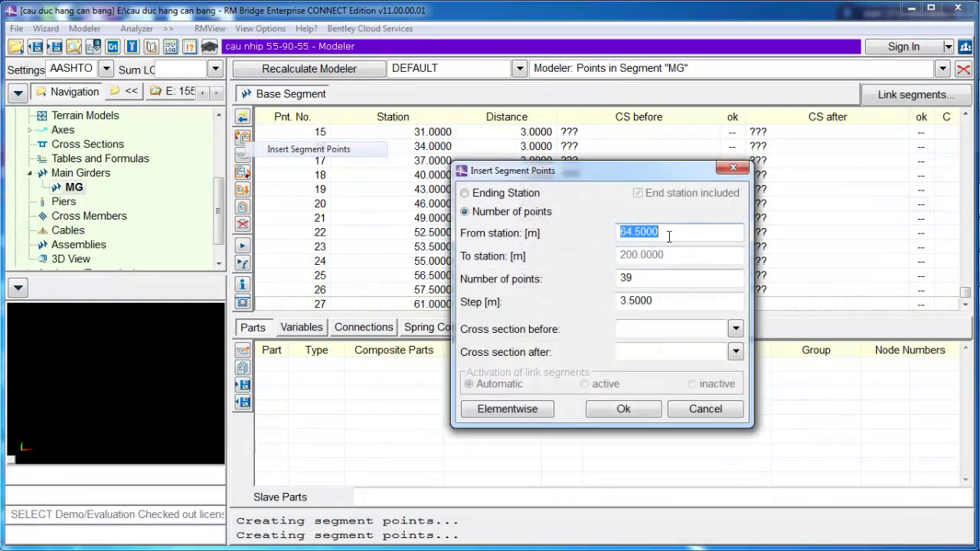
left_click_drag(605, 170, 672, 158)
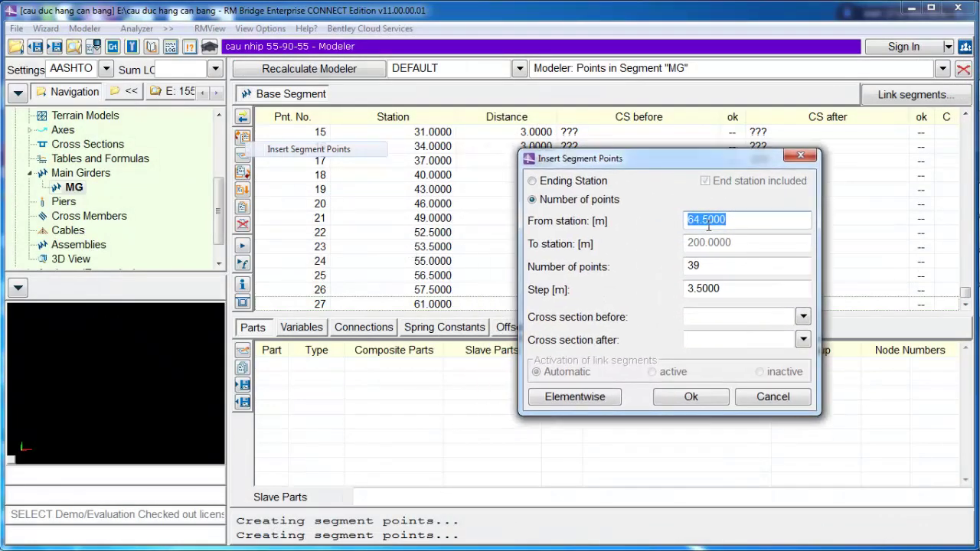
type("61")
left_click_drag(720, 264, 629, 284)
type("7")
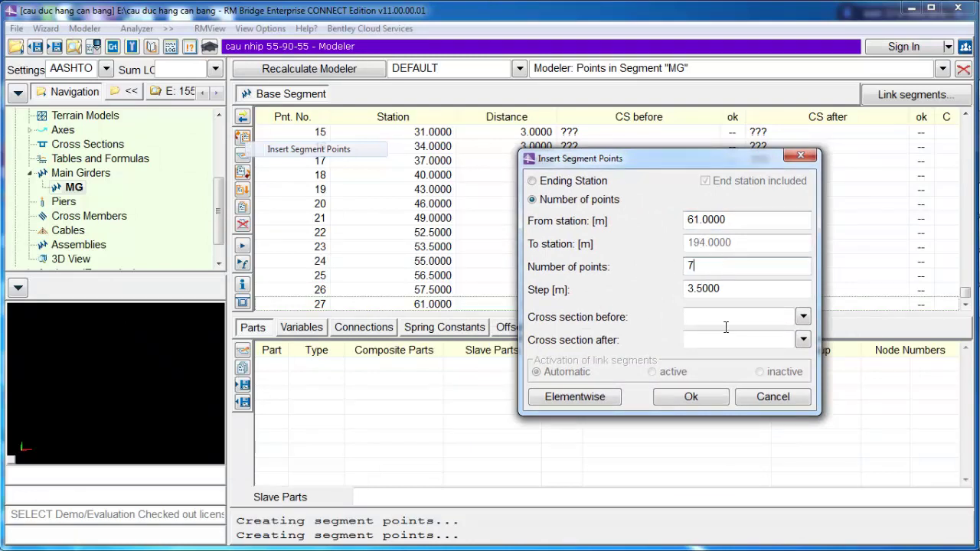
key("Tab")
type("3")
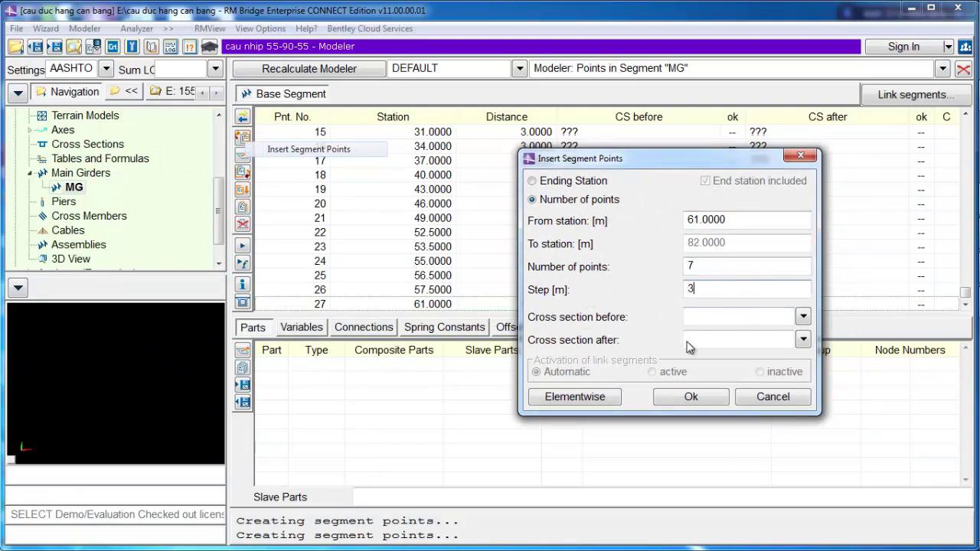
left_click(692, 398)
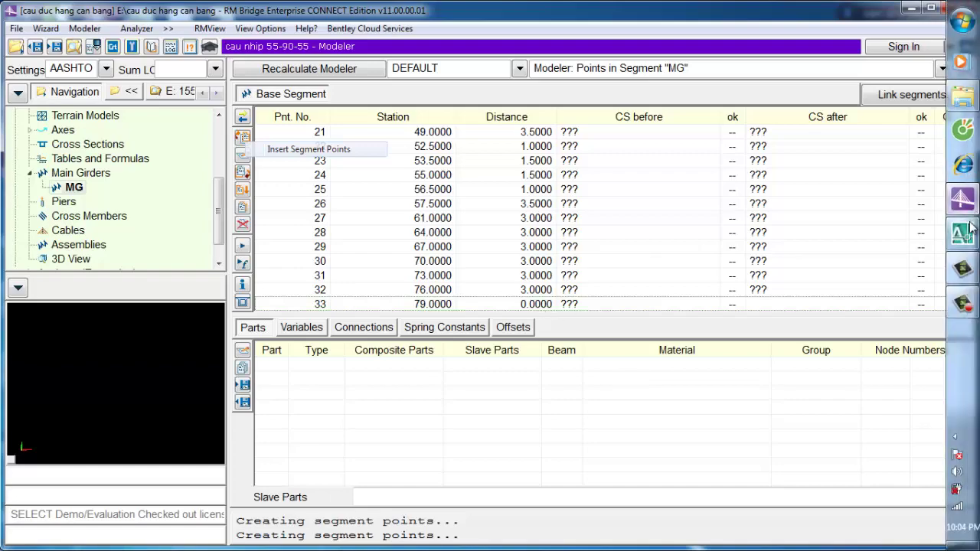
- Check the dimensions of the main-span segments K7 to K11 in the AutoCAD drawing, and return to RM Bridge
mouse_move(966, 235)
scroll(820, 237, "down", 7)
mouse_move(819, 237)
middle_mouse_down()
mouse_move(682, 237)
mouse_move(671, 226)
middle_mouse_up()
scroll(672, 215, "up", 3)
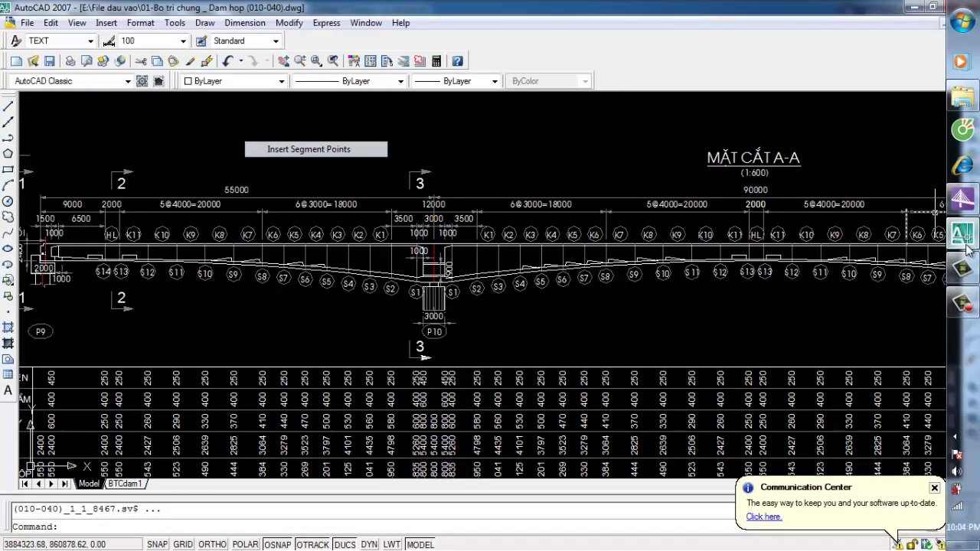
left_click(964, 240)
- Insert 6 segment points in MG from station 79 with a 4 m step, using the Number of points option
left_click(244, 174)
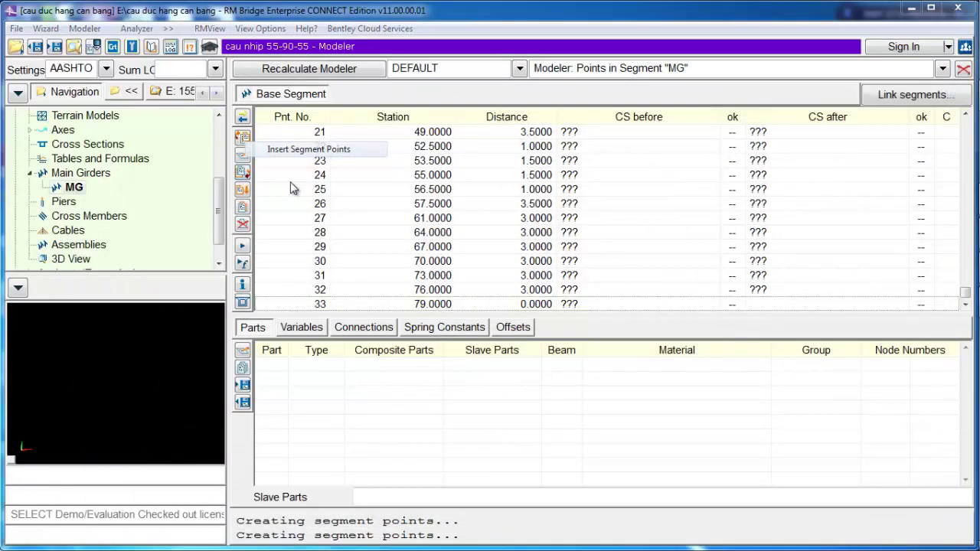
left_click(336, 203)
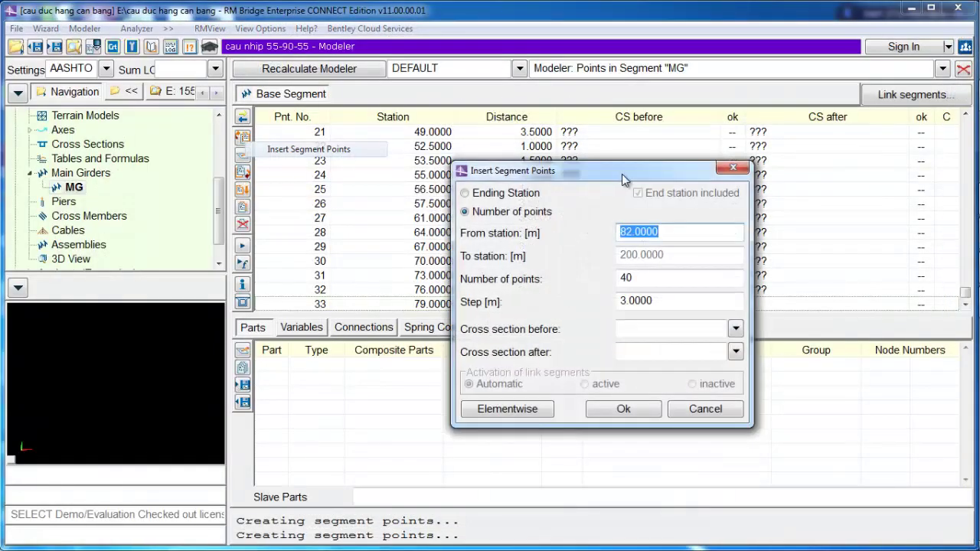
left_click_drag(620, 169, 724, 140)
type("79")
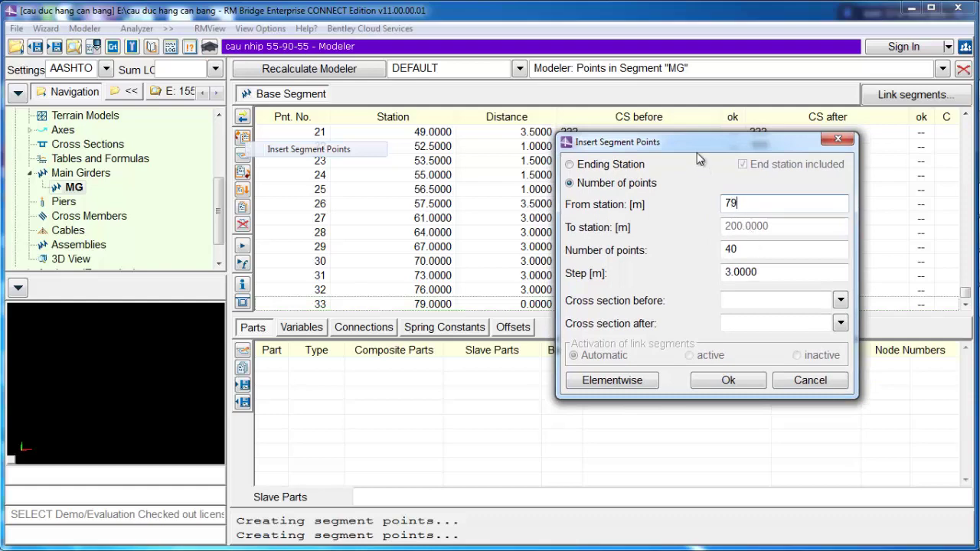
mouse_move(696, 150)
left_mouse_down()
mouse_move(695, 274)
mouse_move(701, 135)
left_mouse_up()
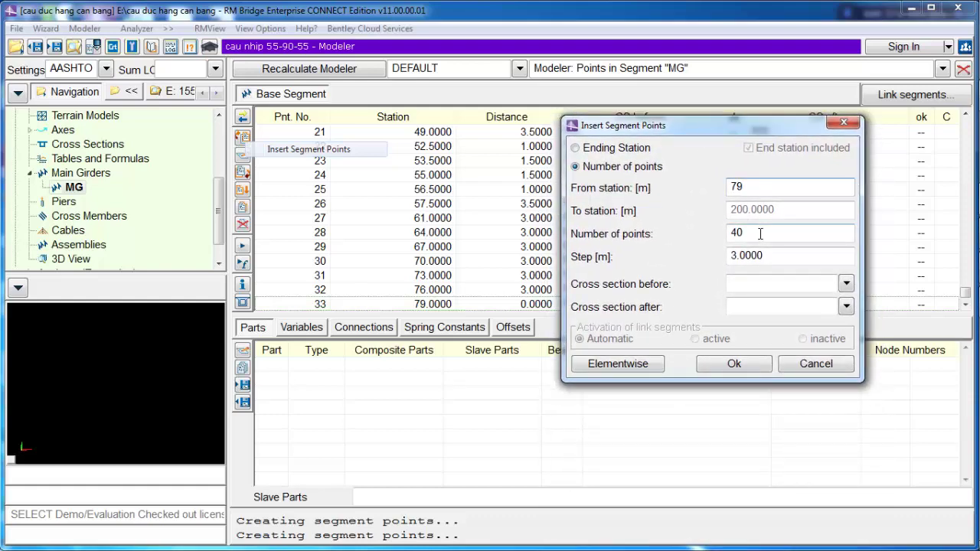
left_click_drag(760, 234, 692, 234)
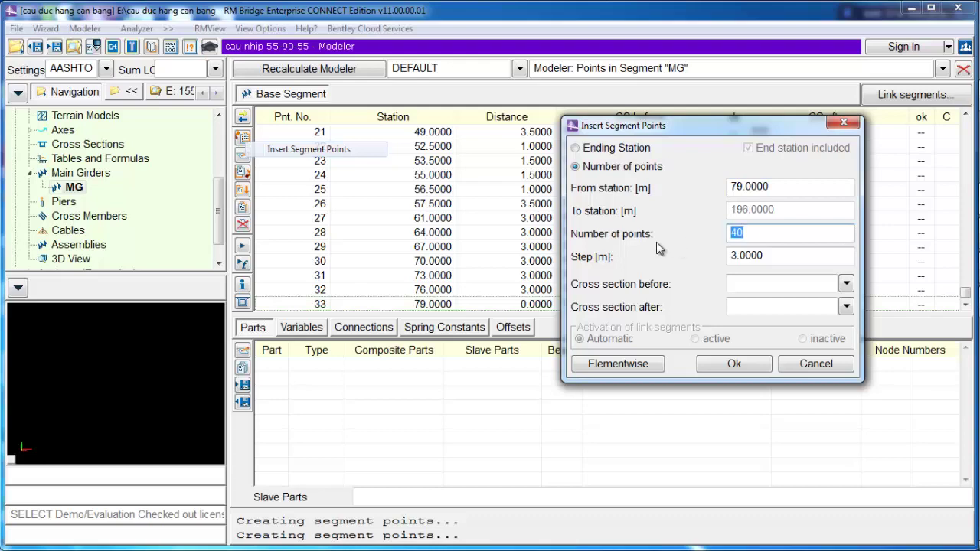
type("6")
mouse_move(978, 271)
left_click(966, 234)
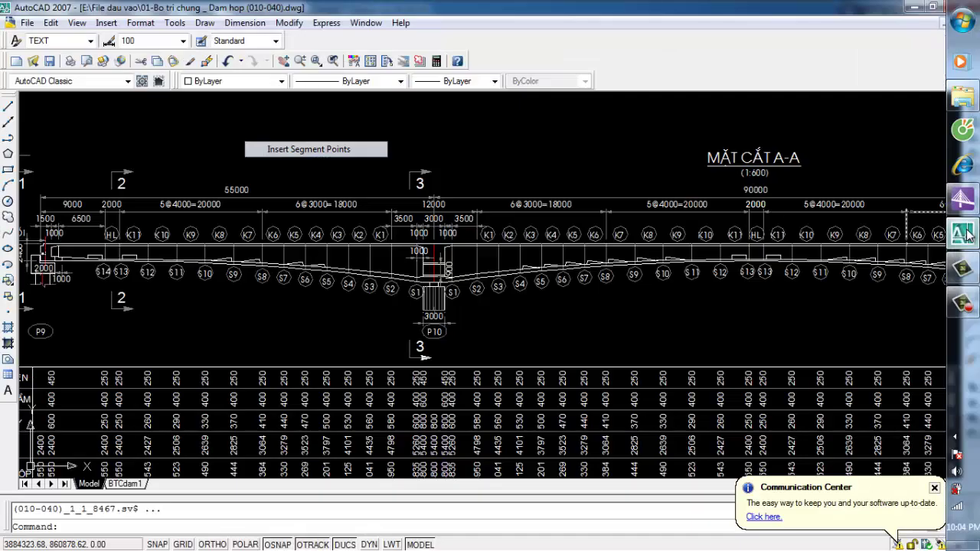
left_click(966, 234)
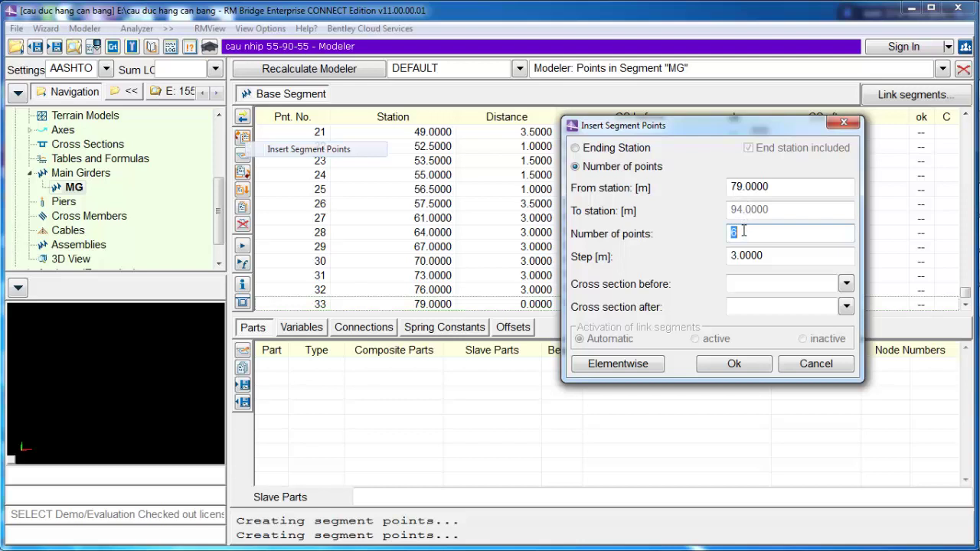
key("Tab")
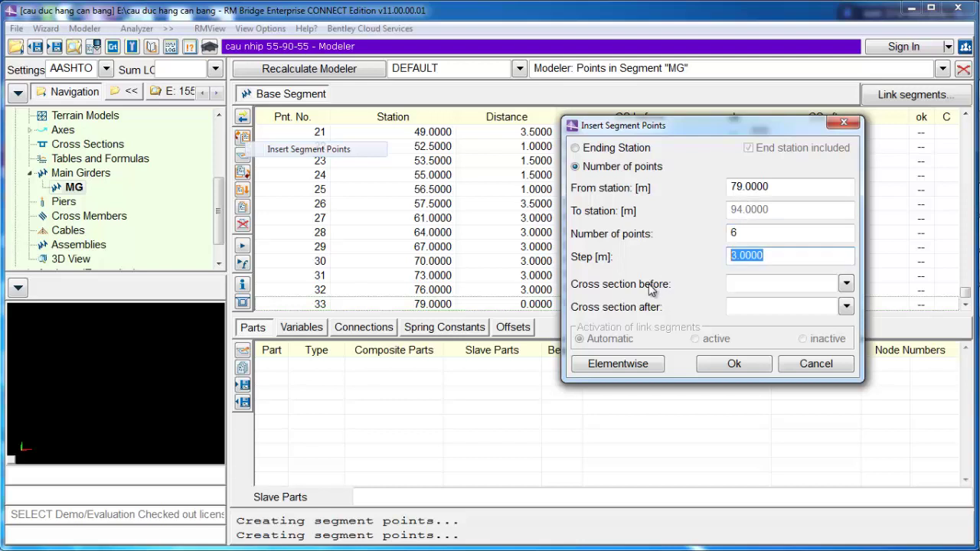
type("4")
left_click(734, 365)
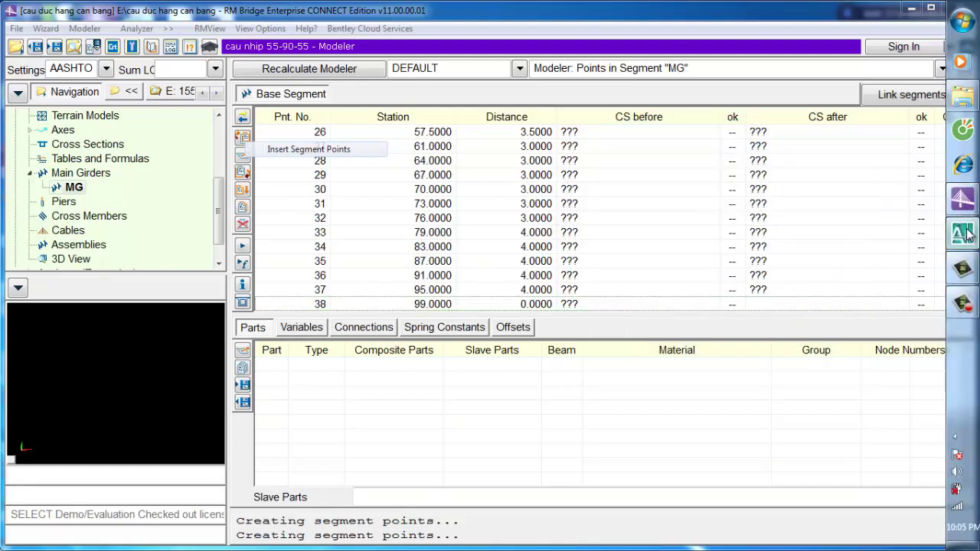
- Check the closure segment in the AutoCAD drawing, then insert one single segment point in MG at a distance of 2 m after station 99
left_click(963, 233)
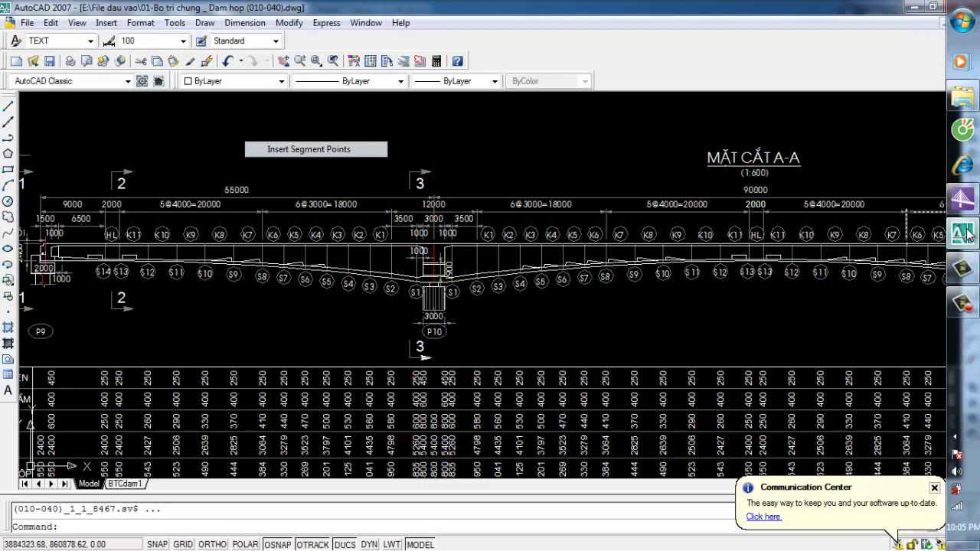
left_click(962, 233)
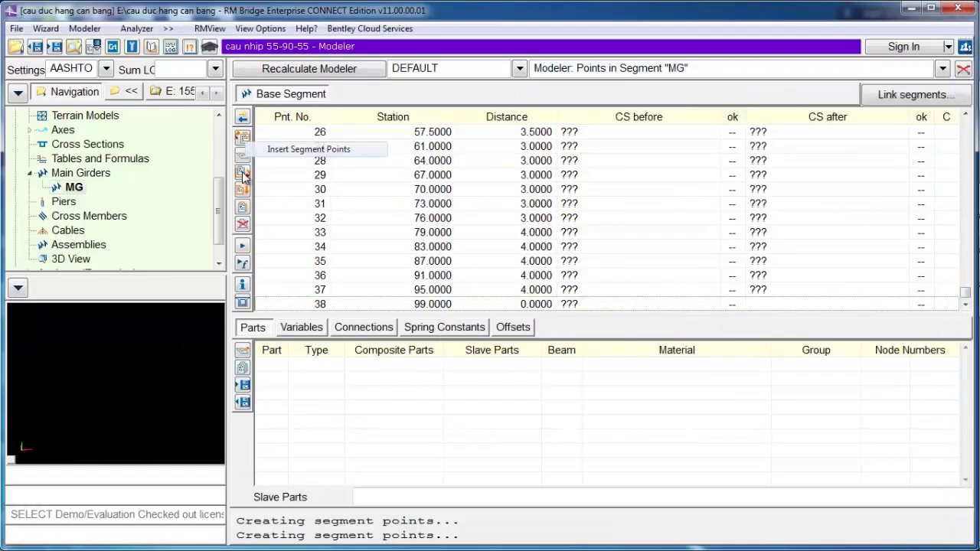
left_click(242, 172)
left_click(306, 180)
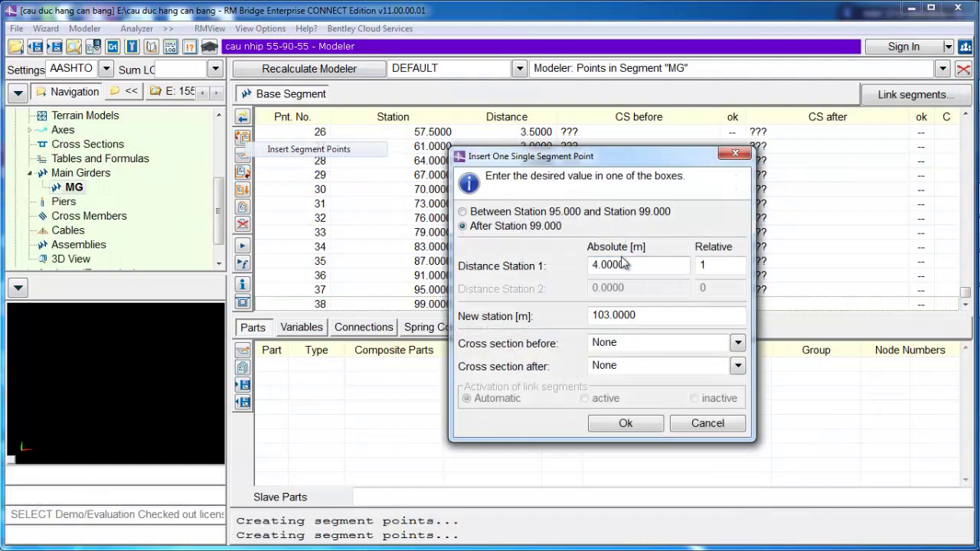
key("BackSpace")
key("BackSpace")
key("BackSpace")
key("BackSpace")
key("BackSpace")
key("BackSpace")
type("2")
left_click(625, 423)
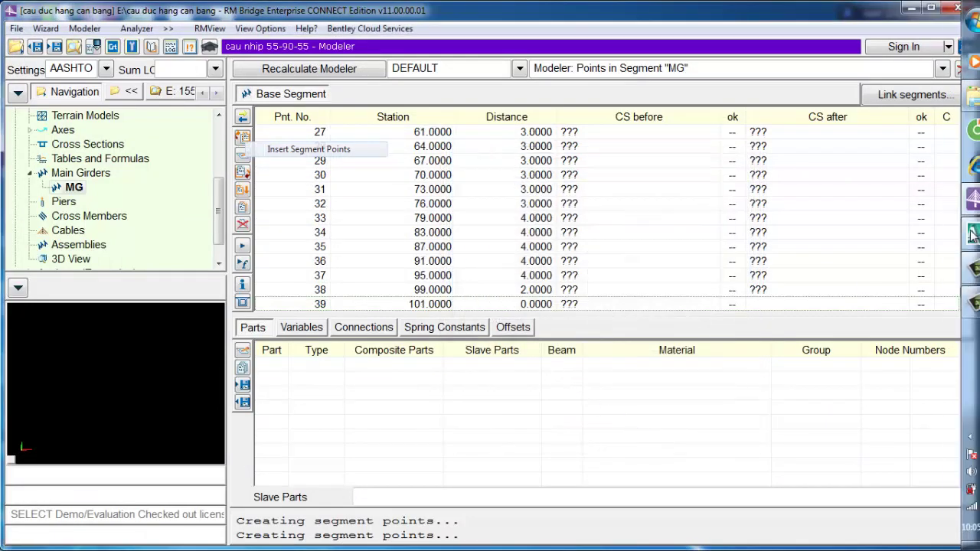
- Check the dimensions of the second half of the main span up to pier P11 in the AutoCAD drawing, and return to RM Bridge
left_click(963, 234)
mouse_move(907, 292)
middle_mouse_down()
mouse_move(804, 291)
mouse_move(654, 270)
middle_mouse_up()
left_click(963, 266)
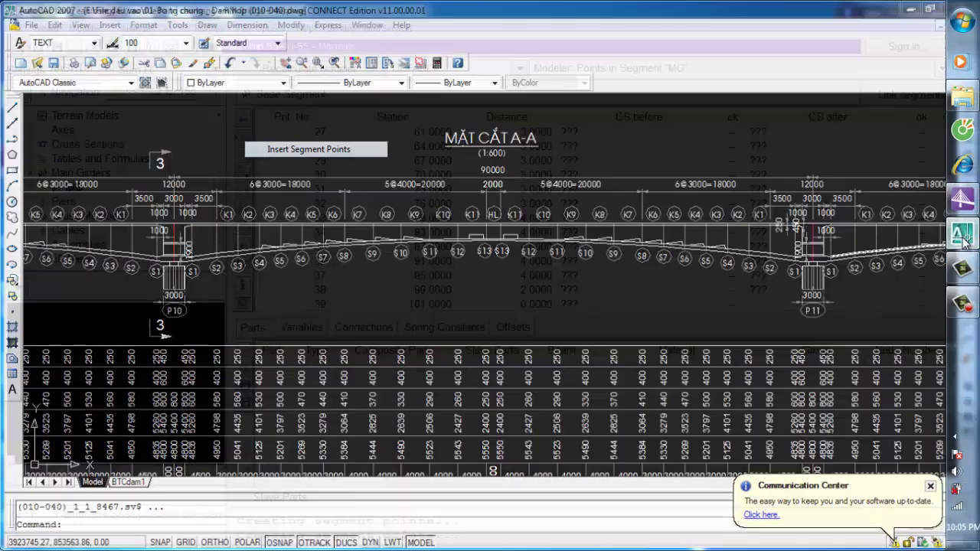
- Insert 6 segment points in MG from station 101 with a 4 m step, using the Number of points option
left_click(243, 174)
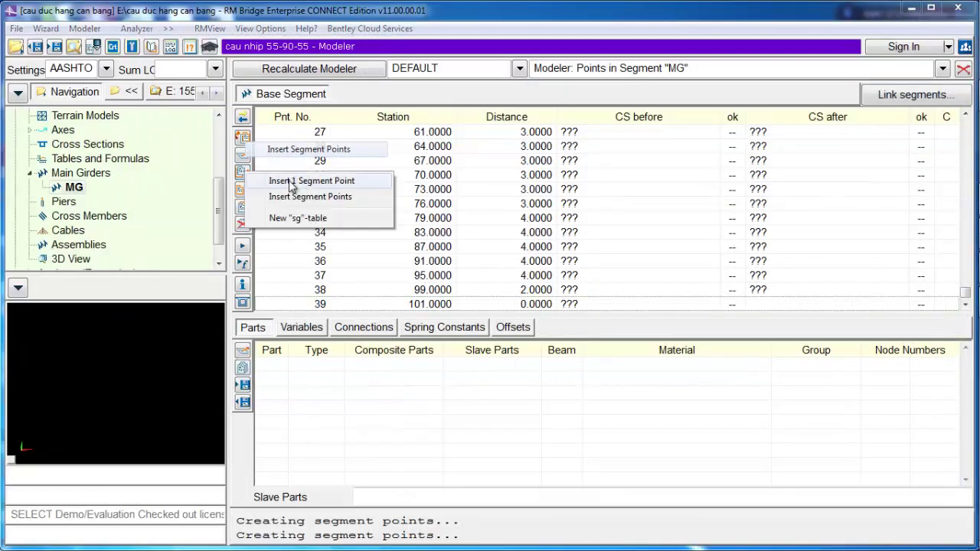
left_click(314, 195)
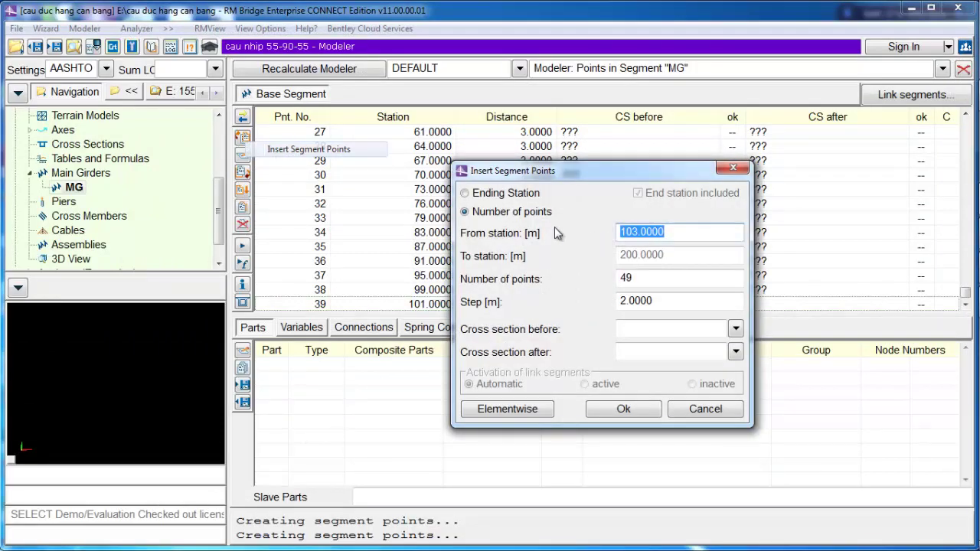
left_click_drag(557, 175, 594, 188)
type("101")
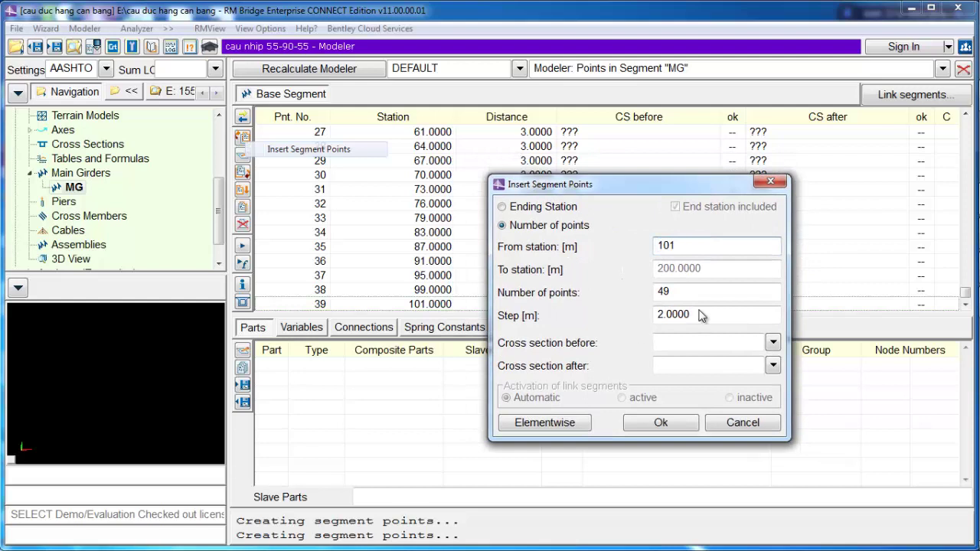
left_click(682, 294)
left_click_drag(682, 293, 617, 302)
type("6")
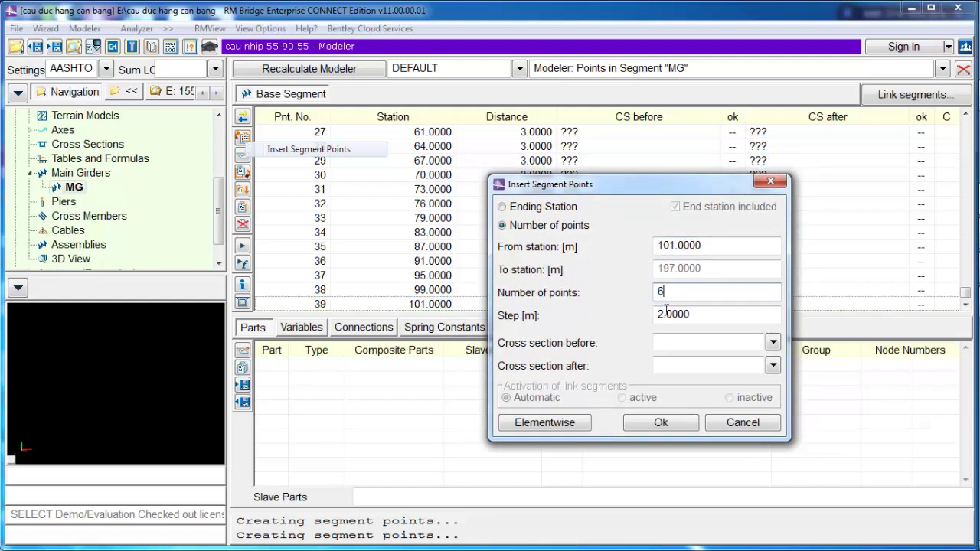
left_click_drag(714, 314, 581, 336)
type("4")
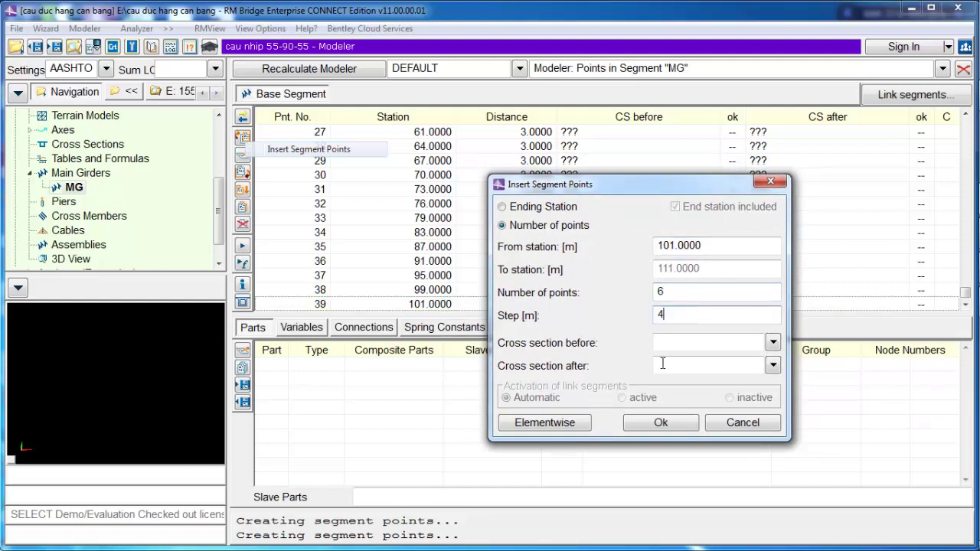
left_click(659, 423)
- Check the dimensions of segments K6 to K1 before pier P11 in the AutoCAD drawing, and return to RM Bridge
mouse_move(966, 239)
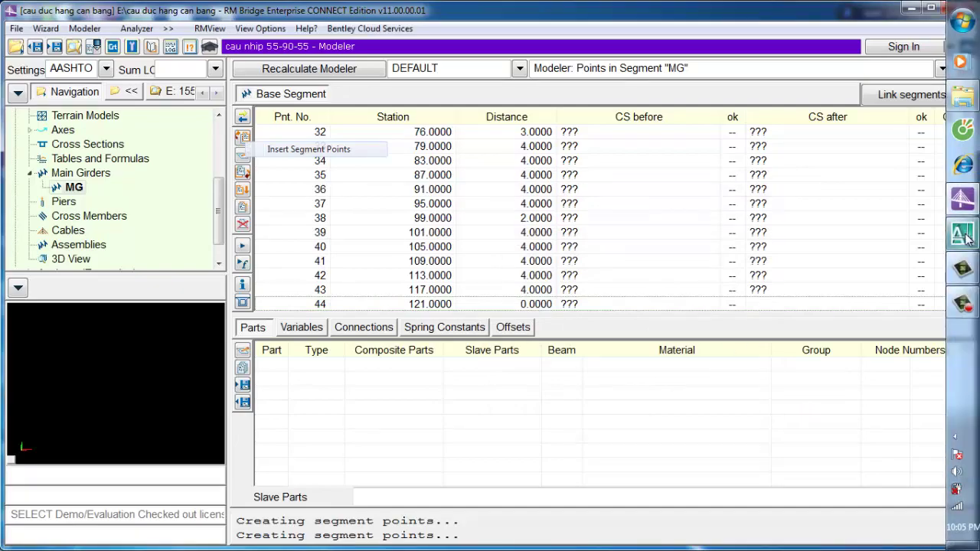
left_click(831, 239)
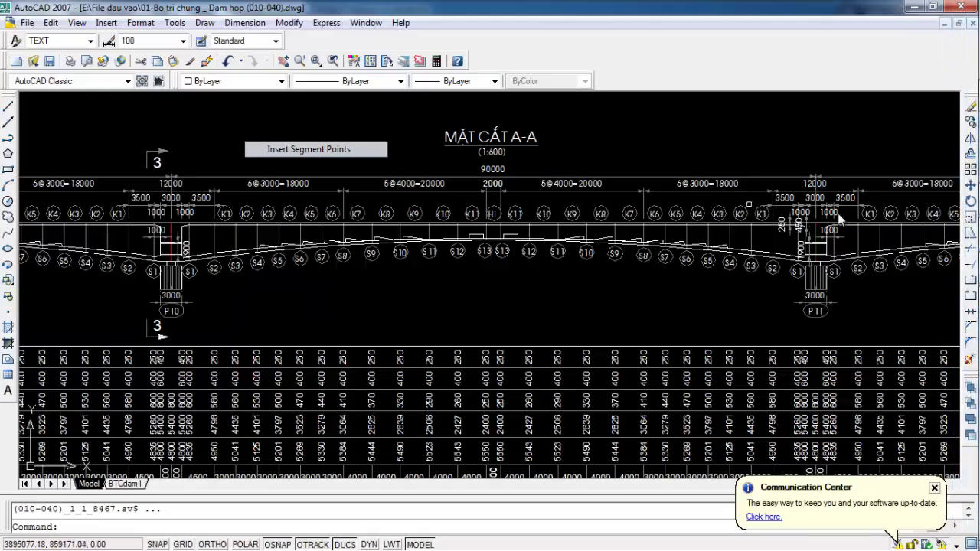
left_click(962, 233)
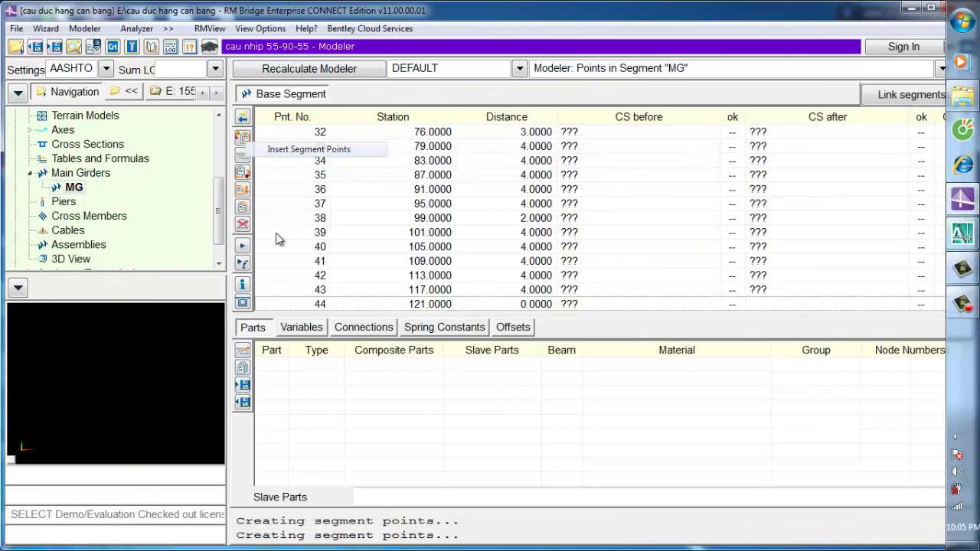
- Insert 7 segment points in MG from station 121 with a 3 m step, using the Number of points option
left_click(245, 176)
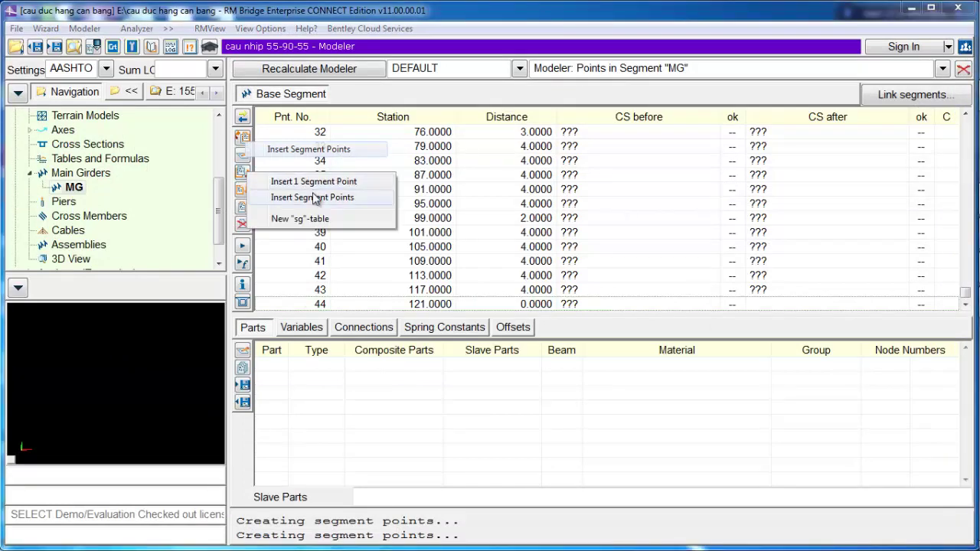
left_click(317, 198)
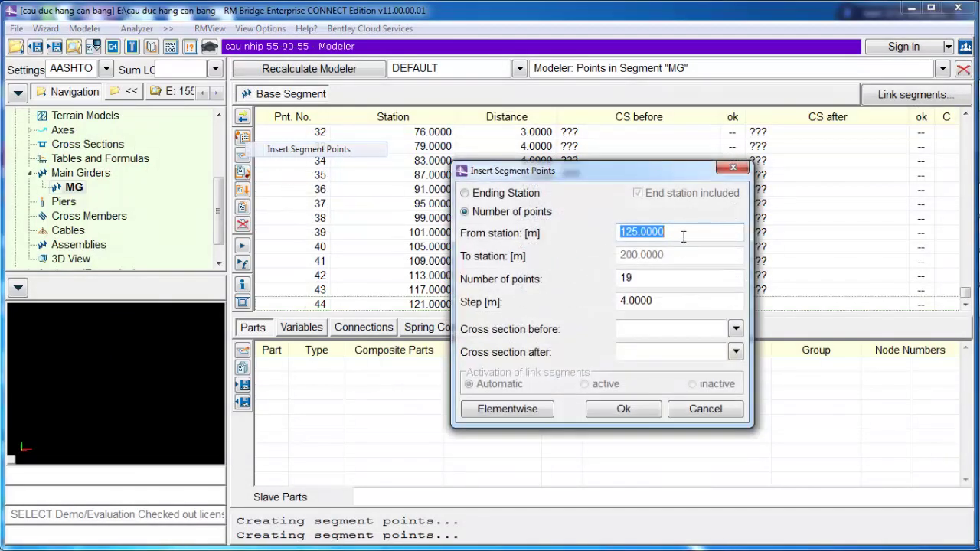
left_click_drag(643, 178, 746, 167)
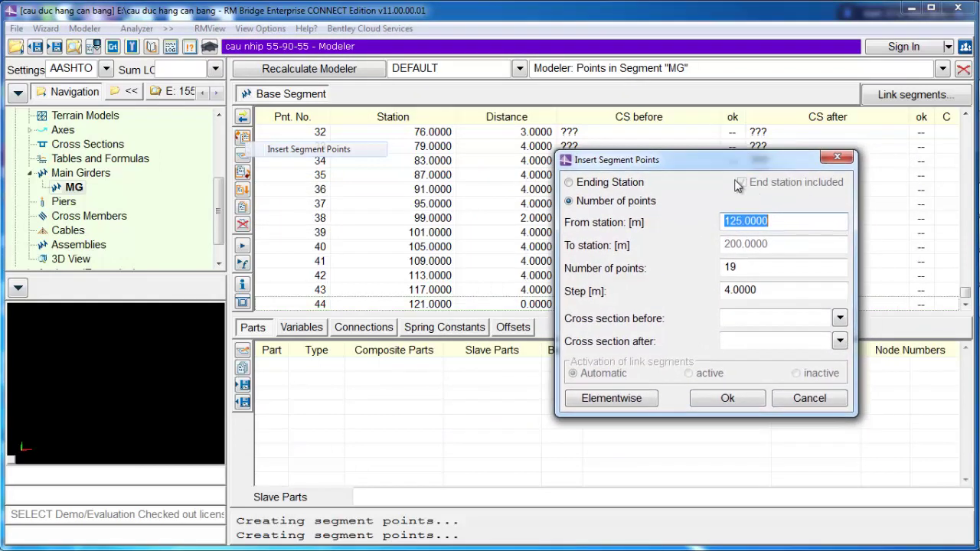
type("121")
left_click_drag(781, 264, 646, 268)
type("7")
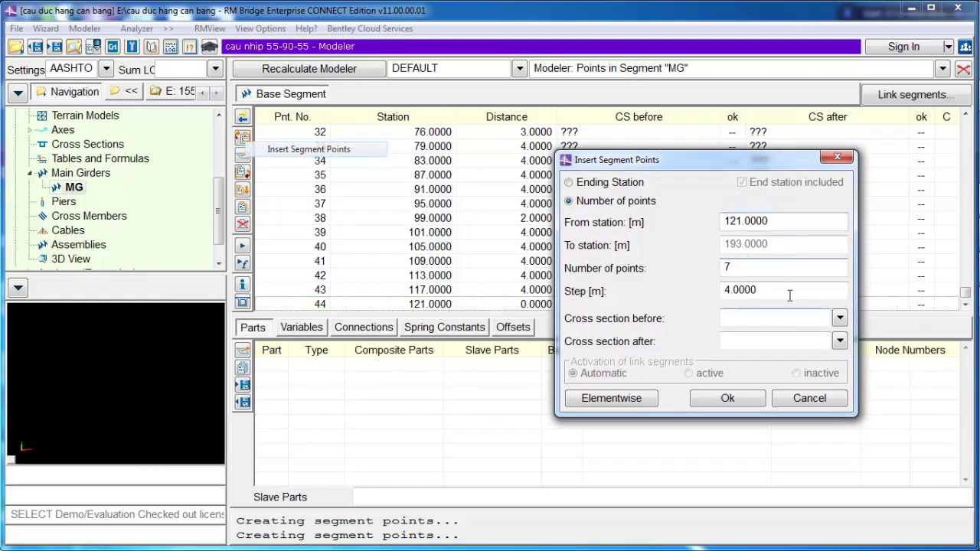
left_click_drag(789, 293, 698, 316)
type("4")
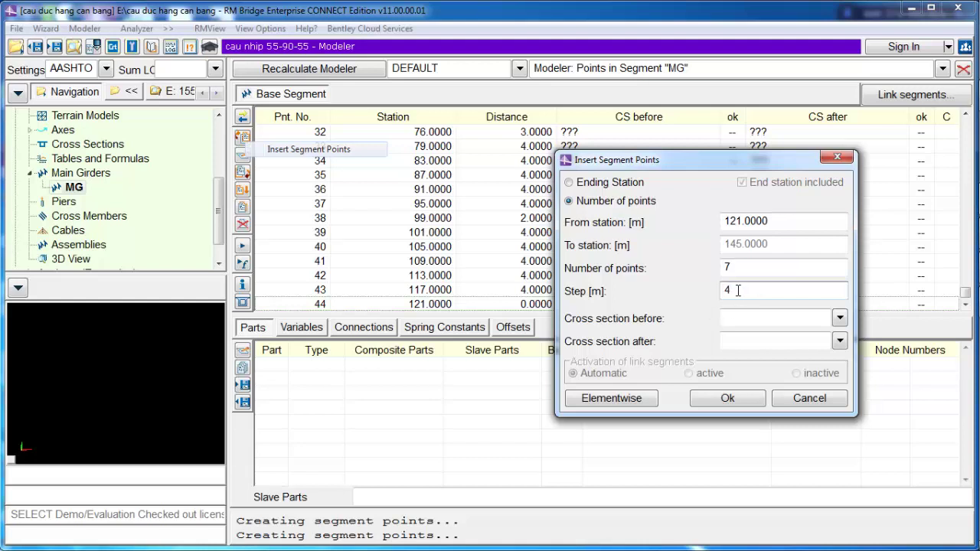
left_click(727, 398)
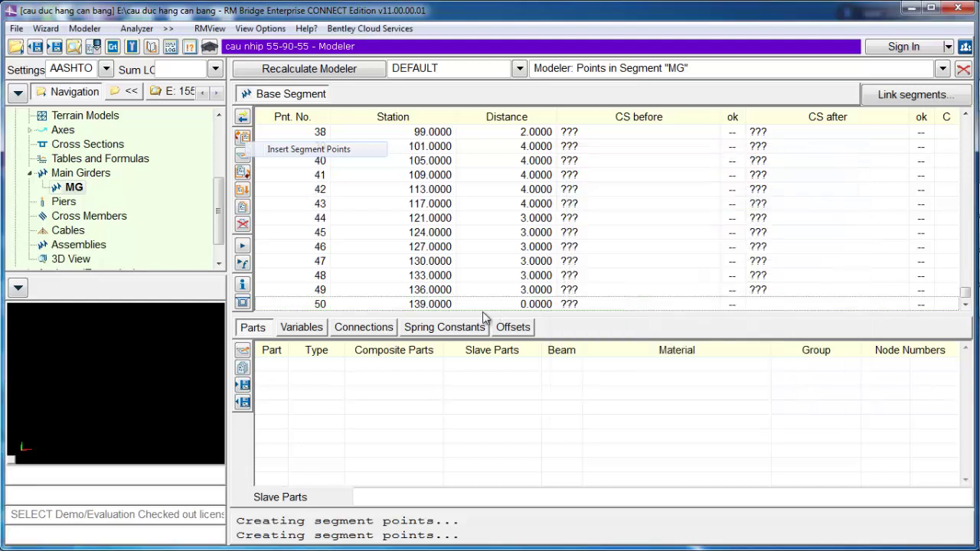
- Insert one single segment point in MG at a distance of 3.5 m after station 139
left_click(963, 235)
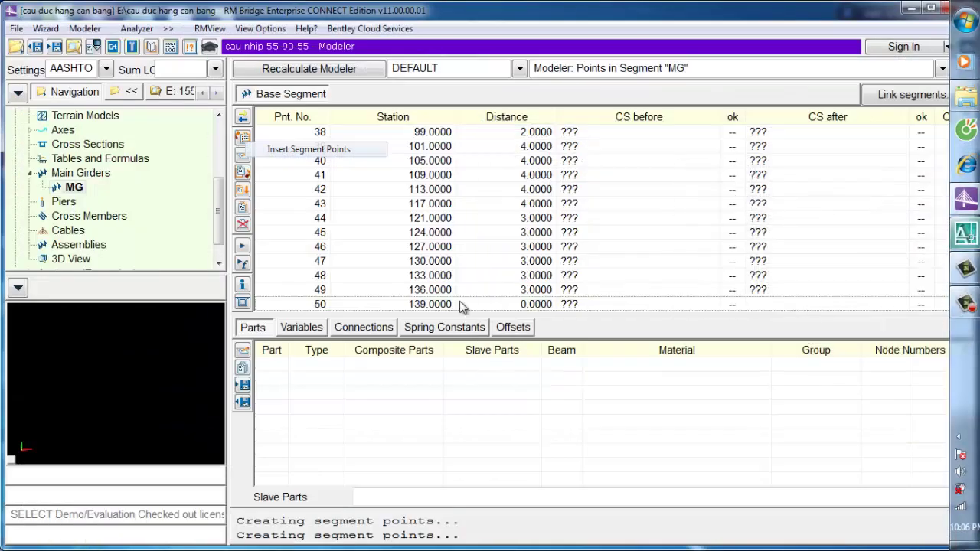
left_click(243, 173)
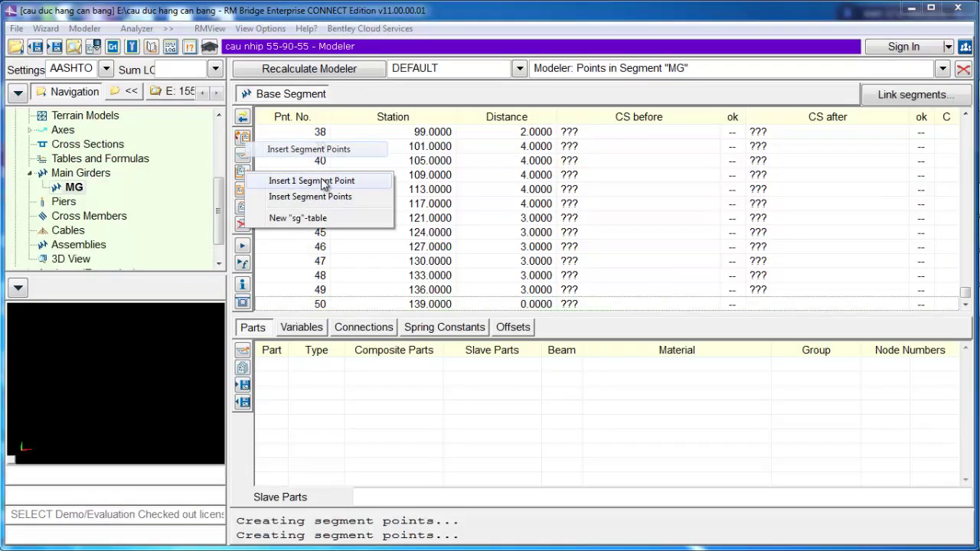
left_click(320, 182)
left_click_drag(629, 265, 598, 264)
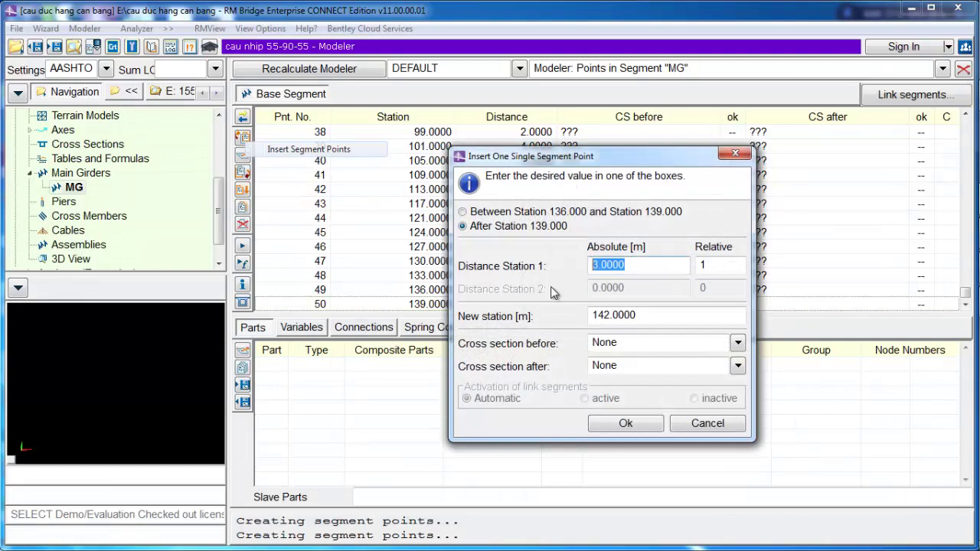
key("BackSpace")
type("5")
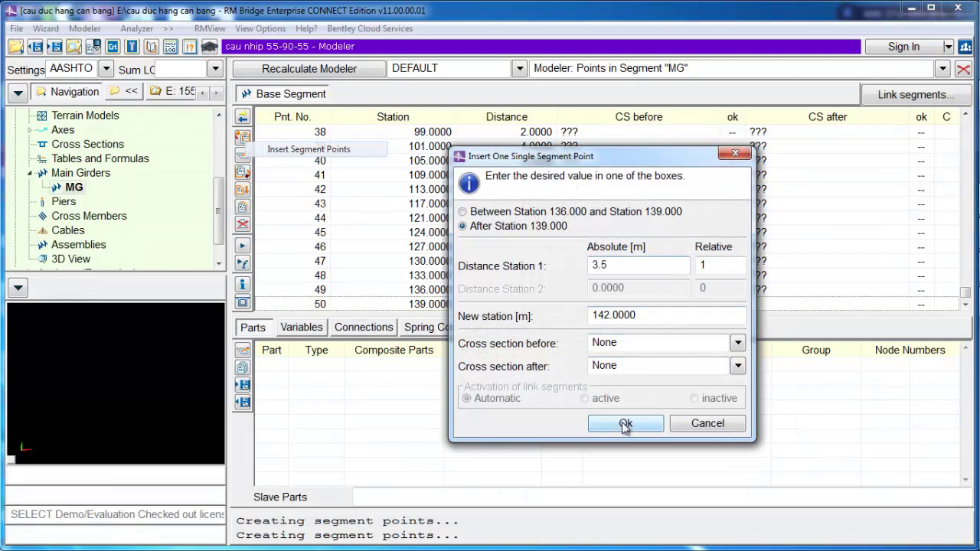
left_click(626, 425)
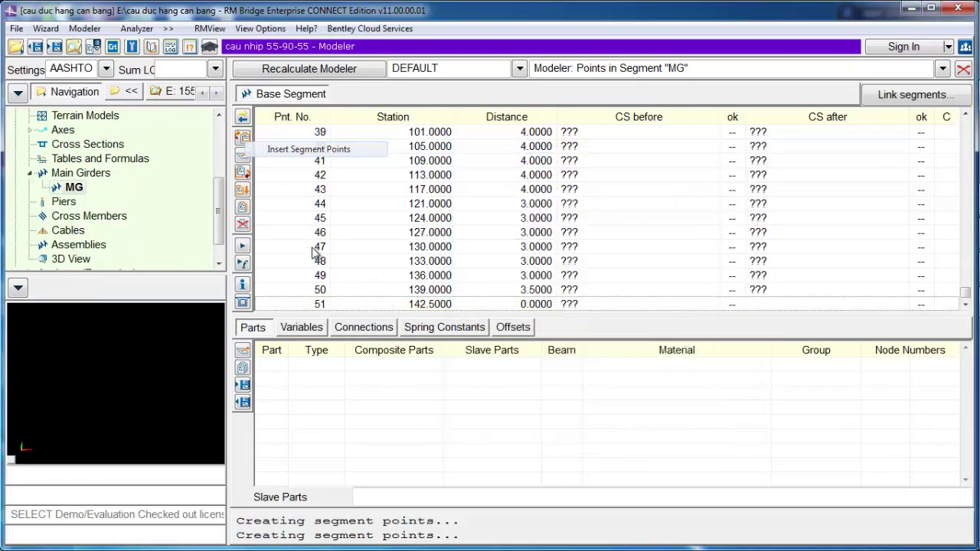
- Insert one single segment point in MG at a distance of 1 m after station 142.5
left_click(239, 174)
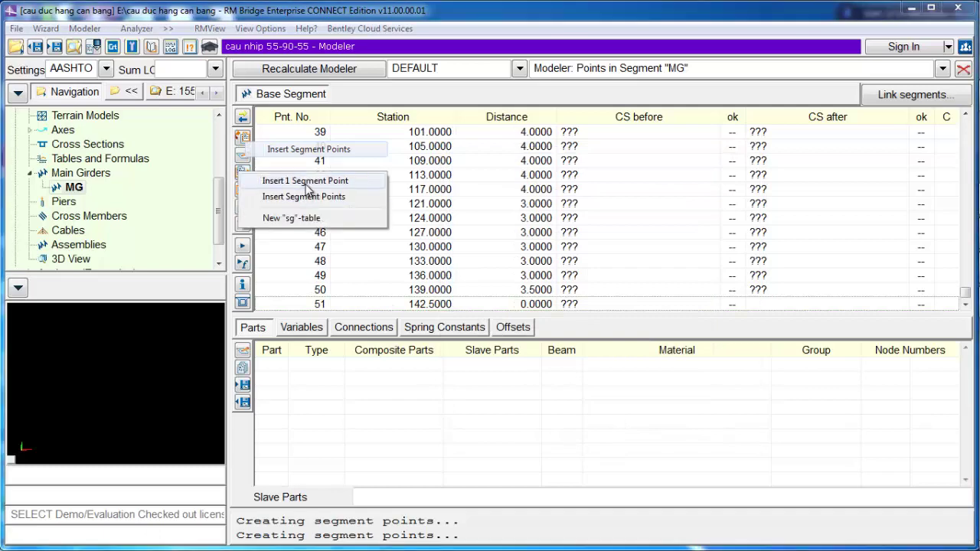
left_click(304, 181)
double_click(626, 265)
type("1")
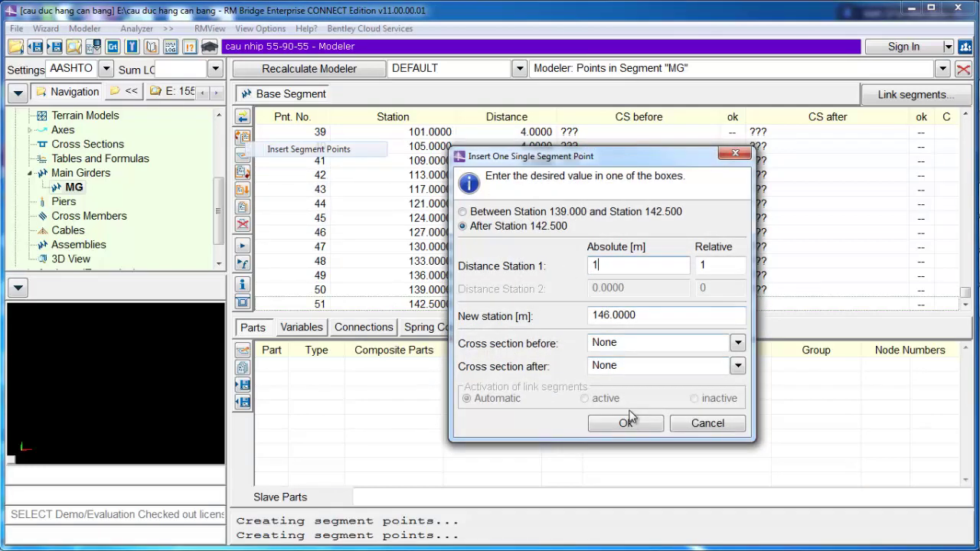
left_click(625, 423)
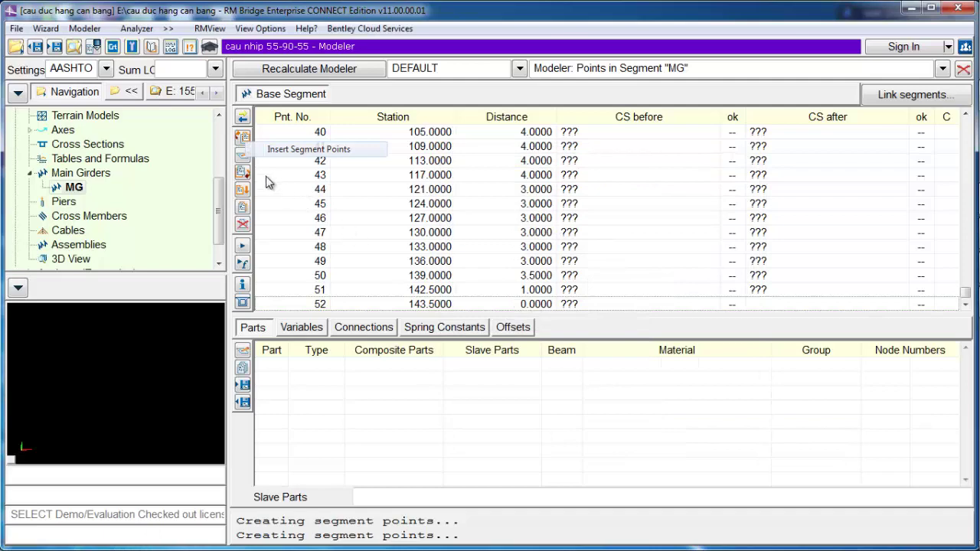
left_click(241, 175)
left_click(314, 181)
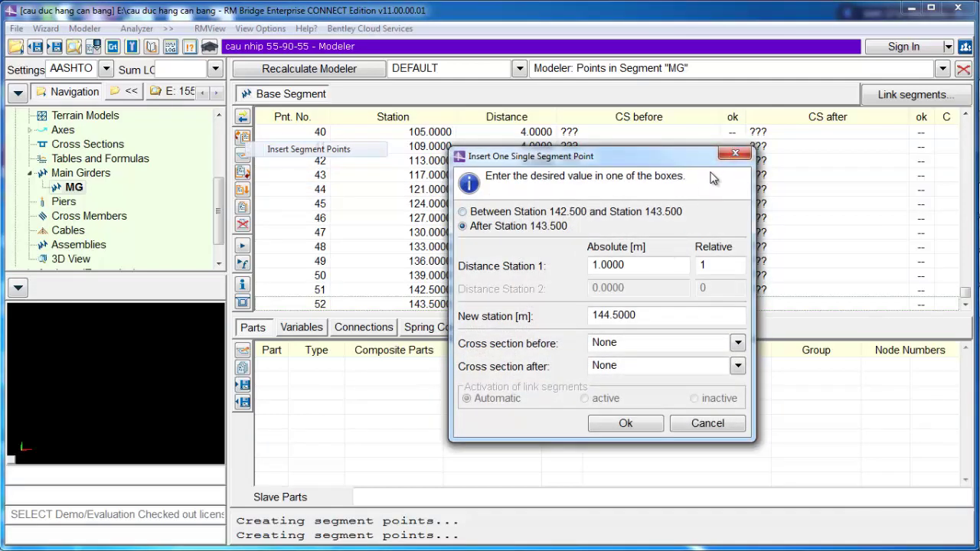
left_click(734, 154)
- Insert 3 segment points in MG from station 143.5 with a 1.5 m step, using the Number of points option
left_click(240, 175)
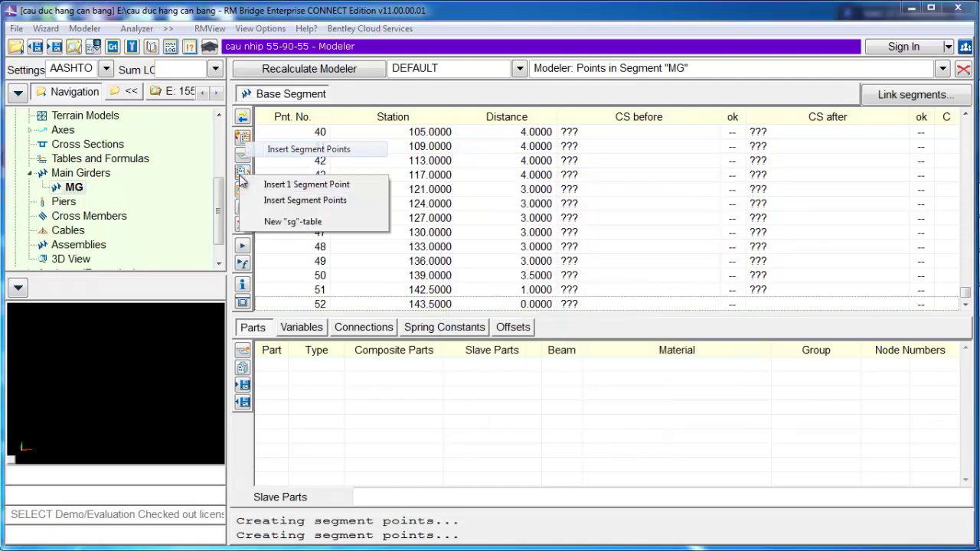
left_click(316, 203)
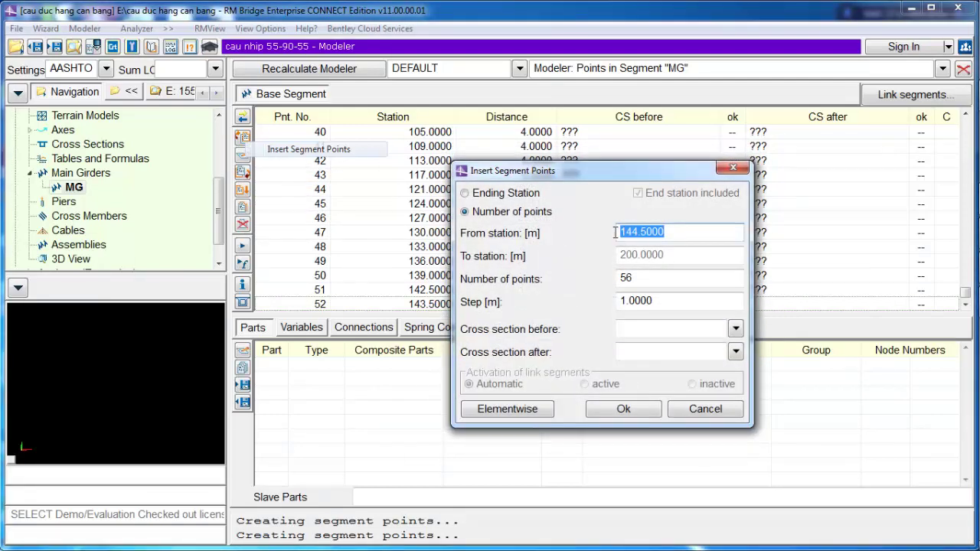
type("15")
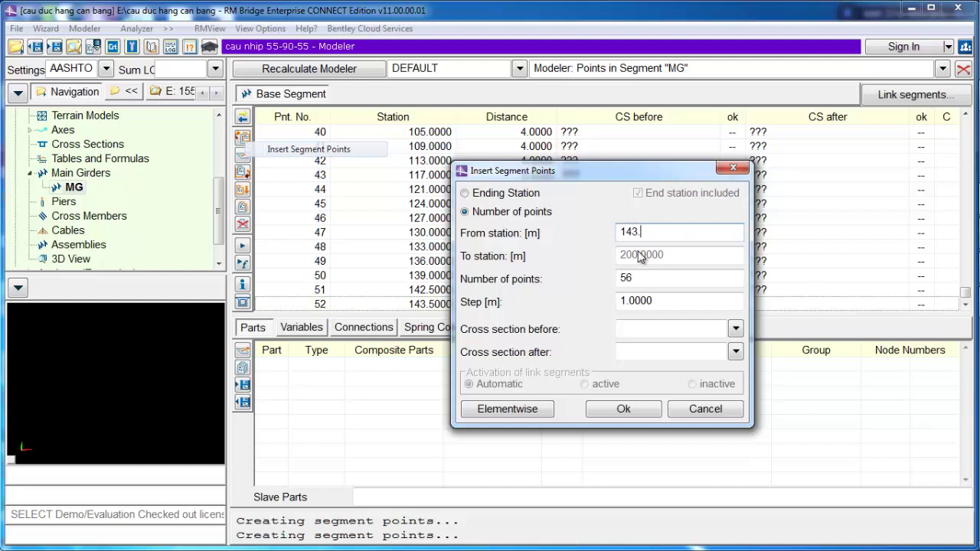
key("Tab")
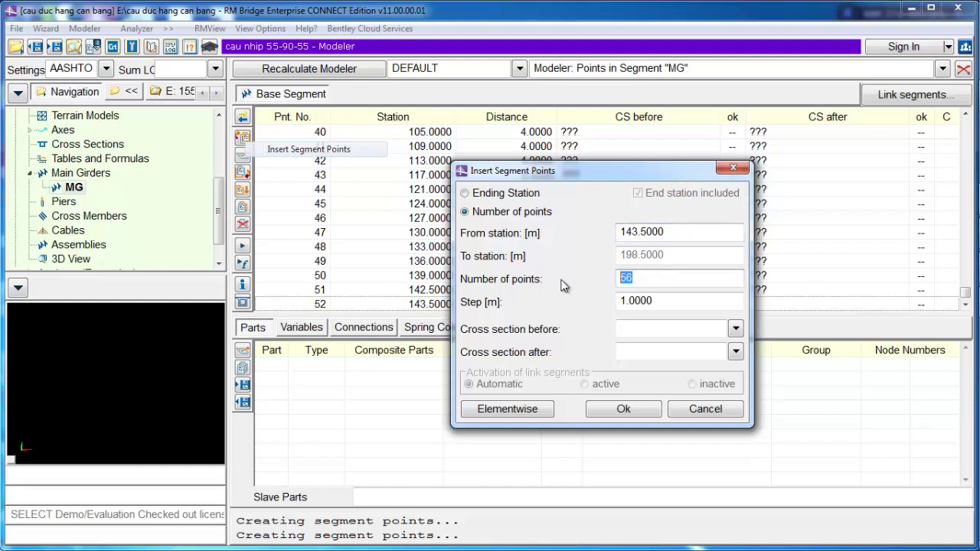
key("shift+Home")
type("1")
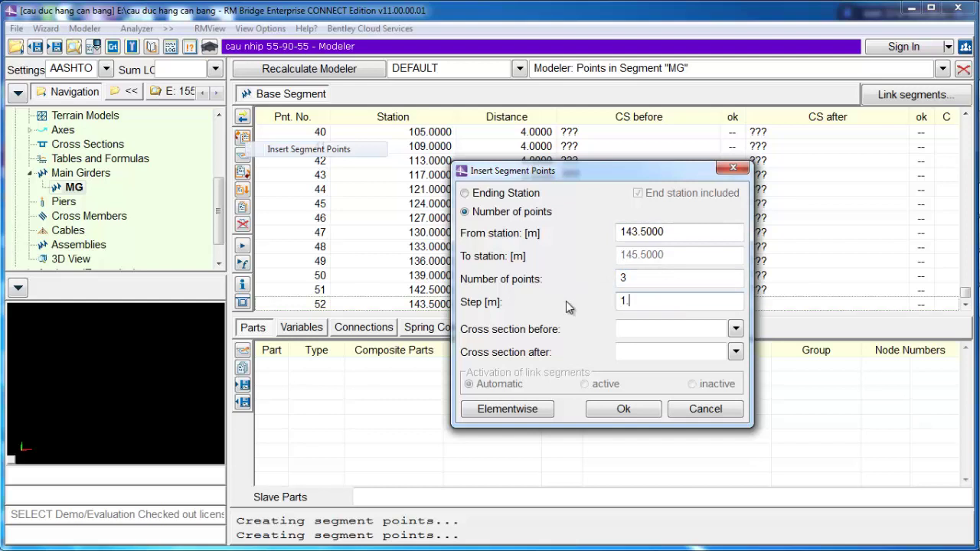
left_click(623, 409)
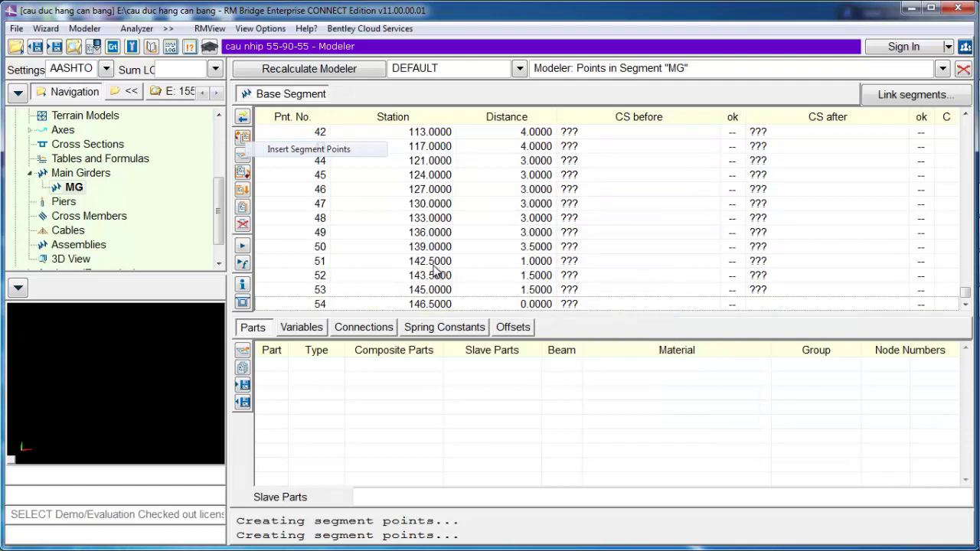
- Insert one single segment point in MG at a distance of 1 m after station 146.5
left_click(241, 175)
left_click(318, 181)
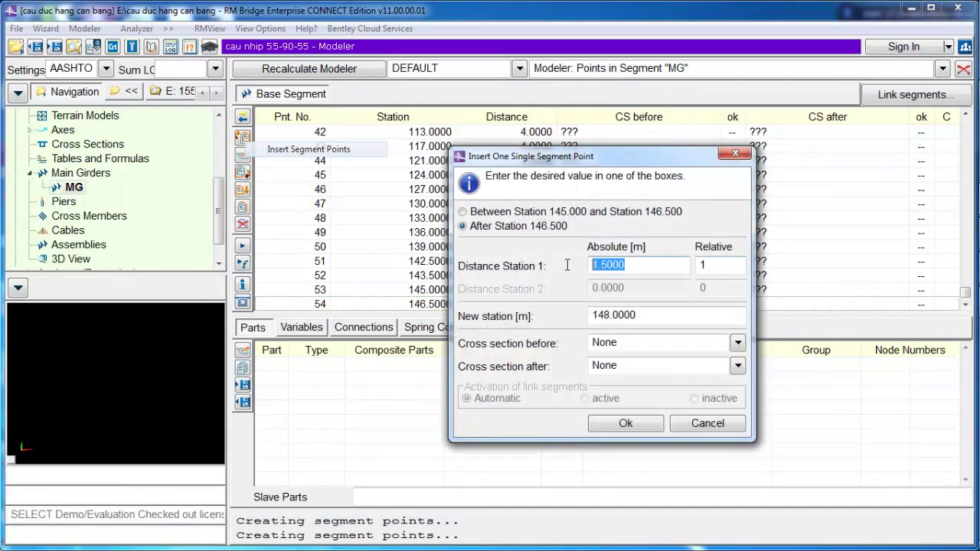
type("1")
left_click(625, 423)
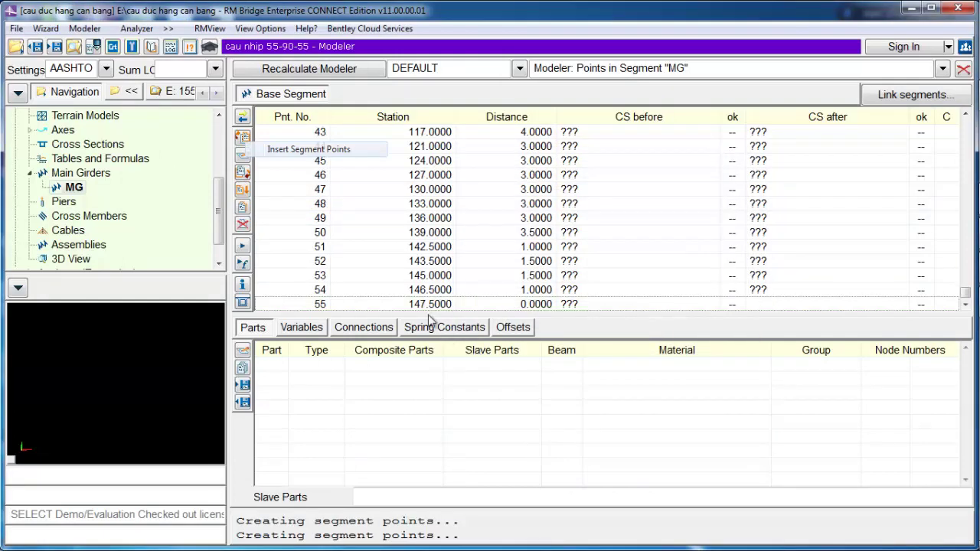
- Insert one single segment point in MG at a distance of 3.5 m after station 147.5
left_click(243, 174)
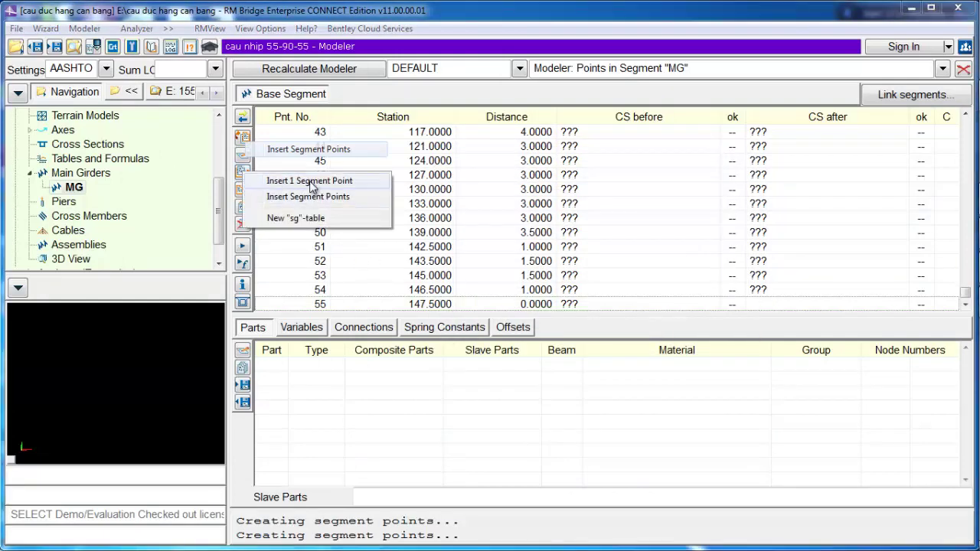
left_click(310, 181)
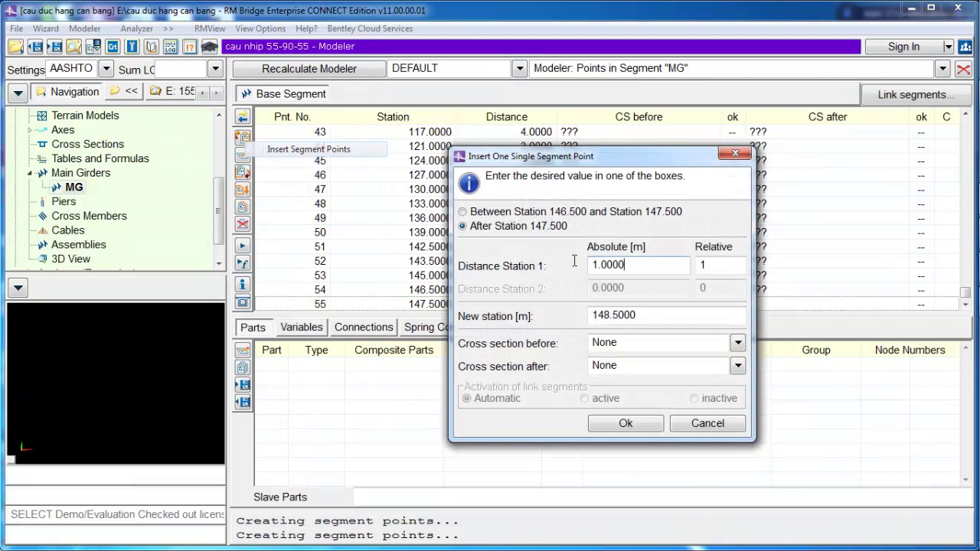
key("shift+Home")
type("3")
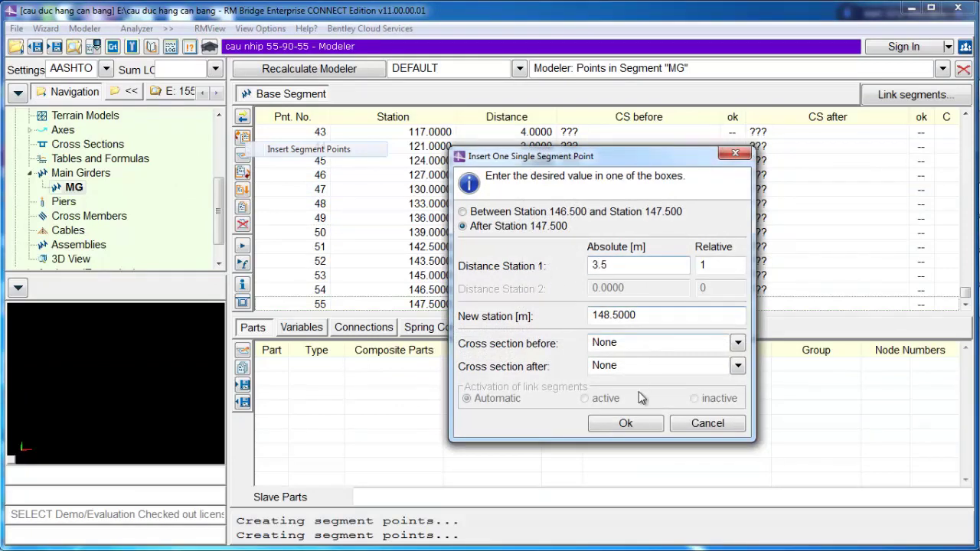
left_click(625, 424)
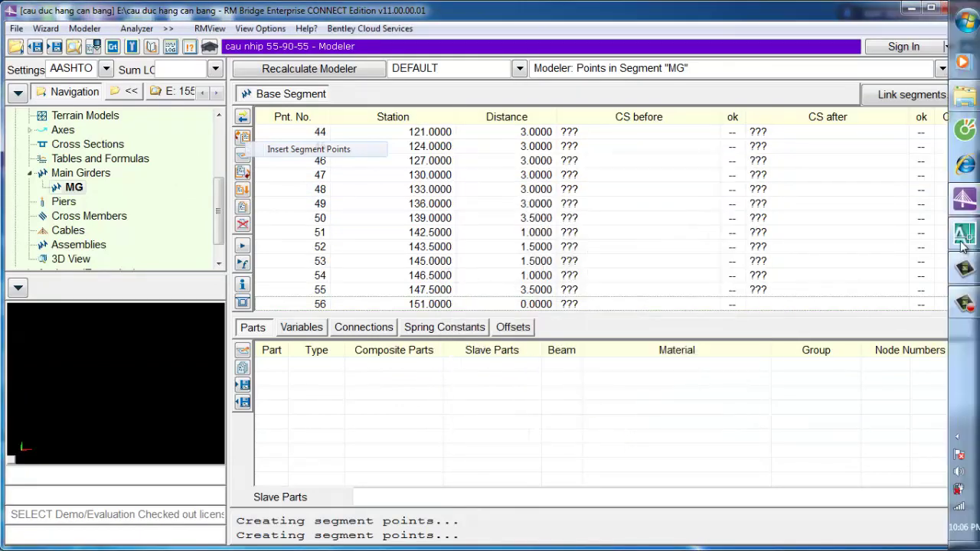
- Check the dimensions of segments K1 to K6 after pier P11 in the AutoCAD drawing, and return to RM Bridge
mouse_move(962, 234)
left_click(773, 221)
scroll(774, 218, "down", 2)
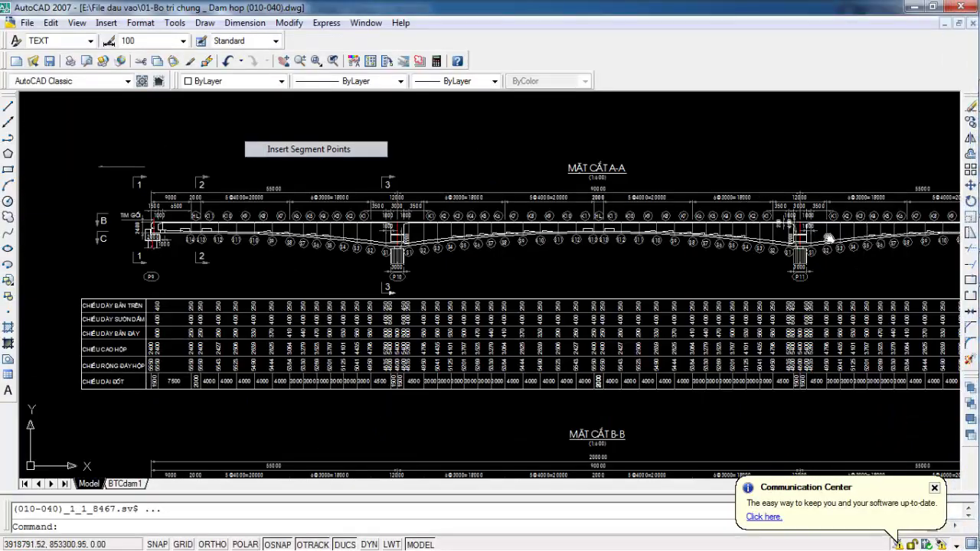
middle_click_drag(907, 198, 804, 188)
scroll(780, 183, "up", 5)
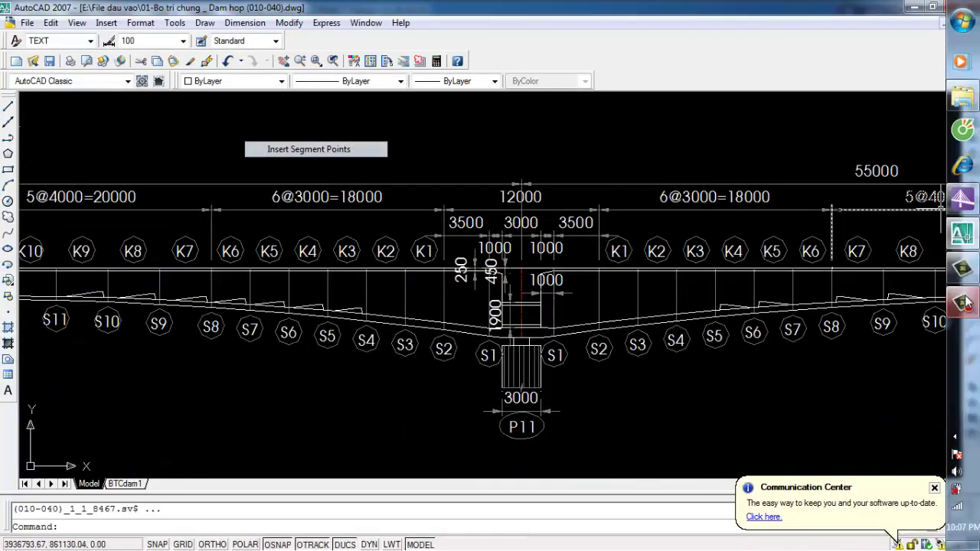
left_click(963, 235)
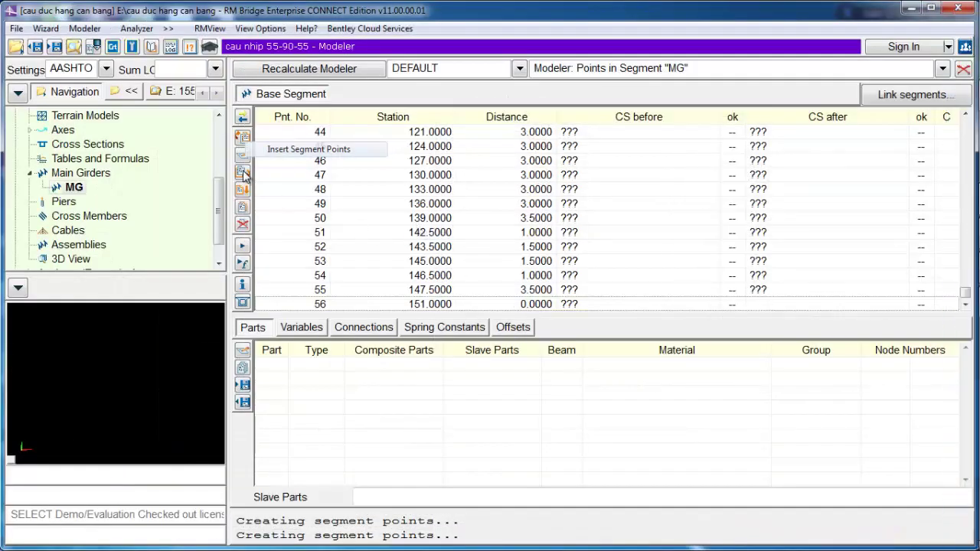
- Insert 7 segment points in MG from station 151 with a 3 m step, using the Number of points option
left_click(242, 172)
left_click(305, 196)
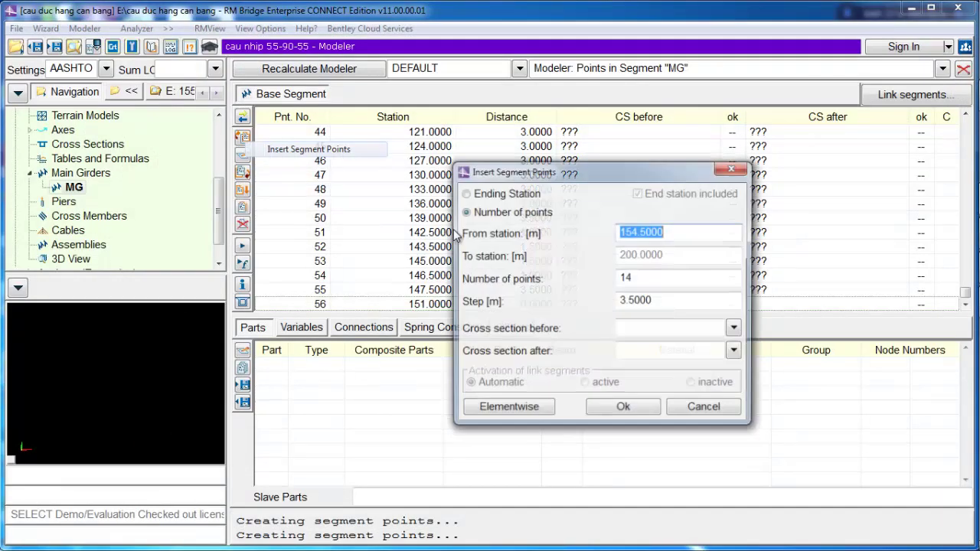
left_click_drag(649, 172, 751, 178)
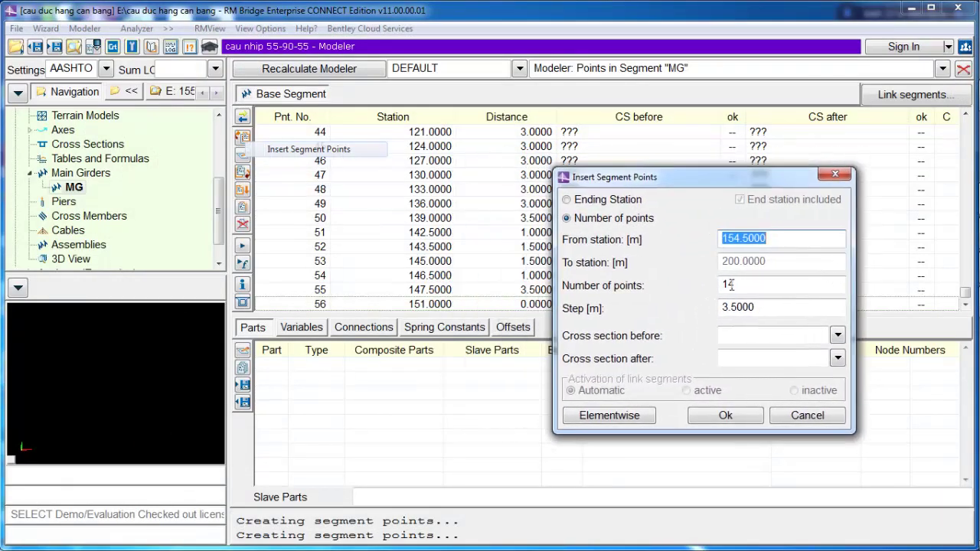
type("151")
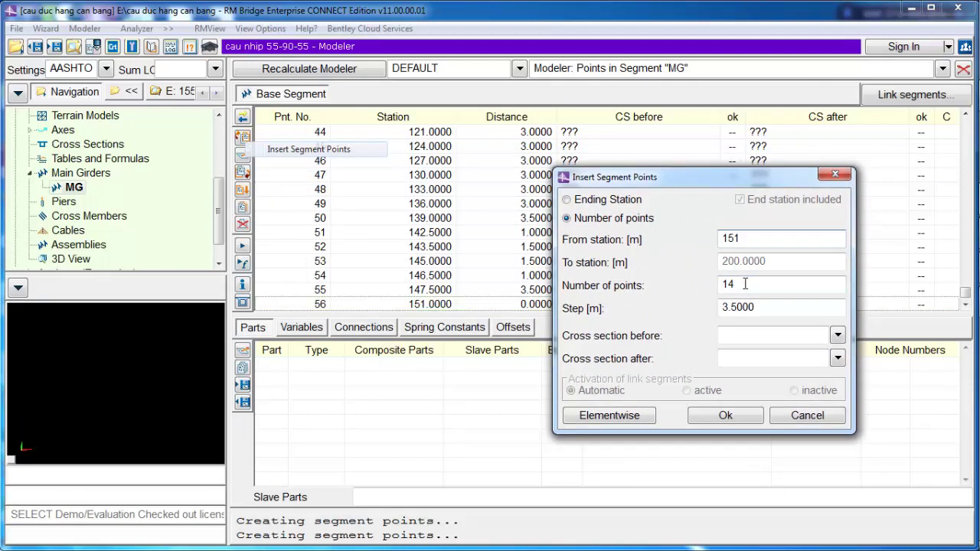
left_click_drag(744, 284, 641, 295)
left_click_drag(756, 307, 650, 318)
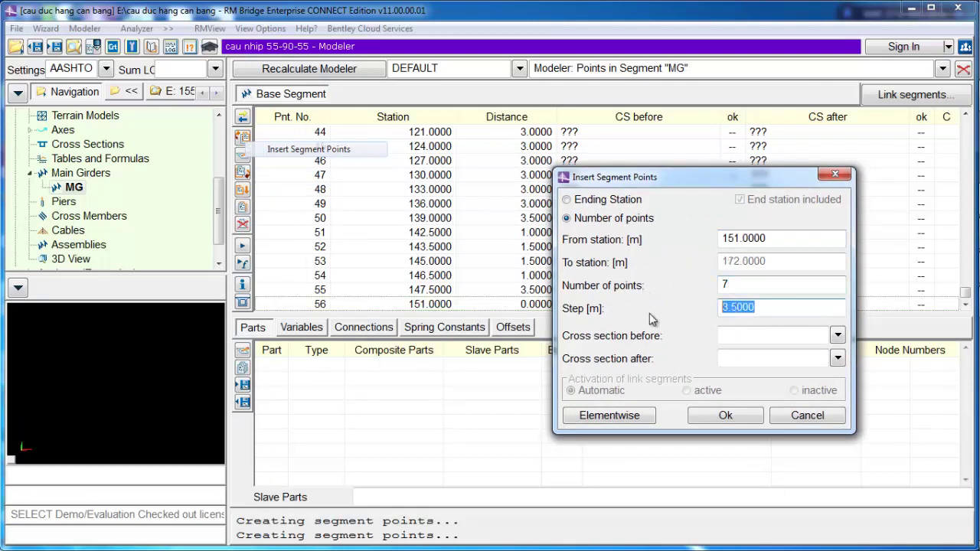
type("3")
left_click(721, 415)
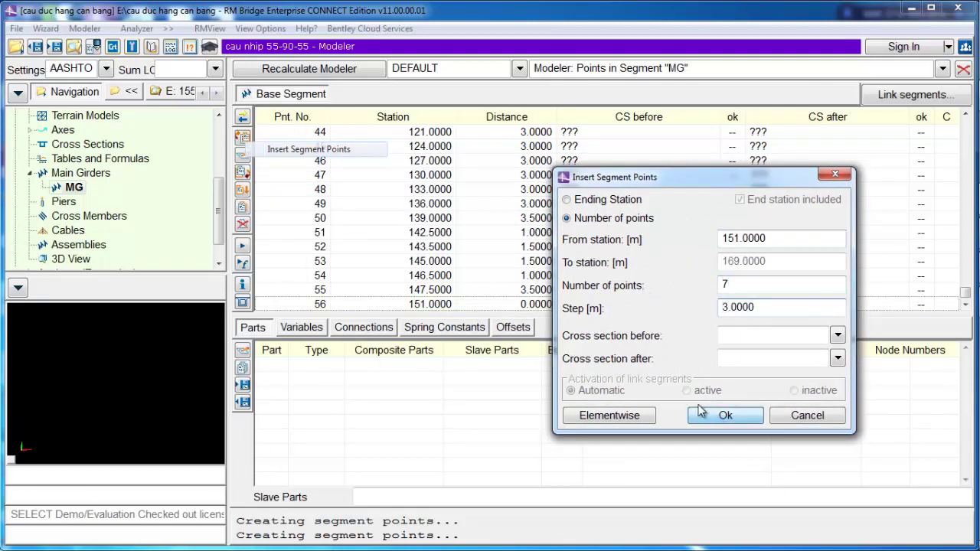
- Insert 6 segment points in MG from station 169 with a 4 m step, checking the segment lengths after K6 in the AutoCAD drawing
left_click(243, 172)
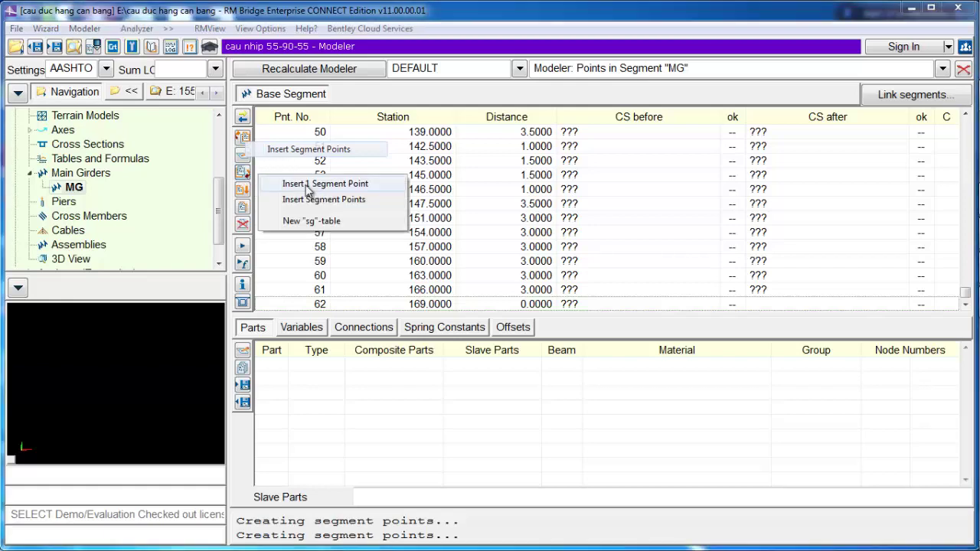
left_click(342, 201)
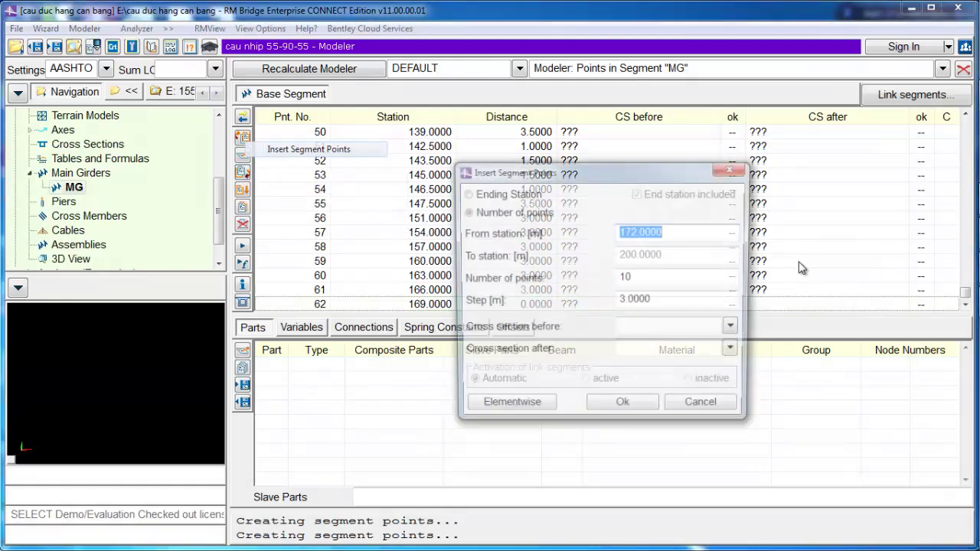
left_click(973, 235)
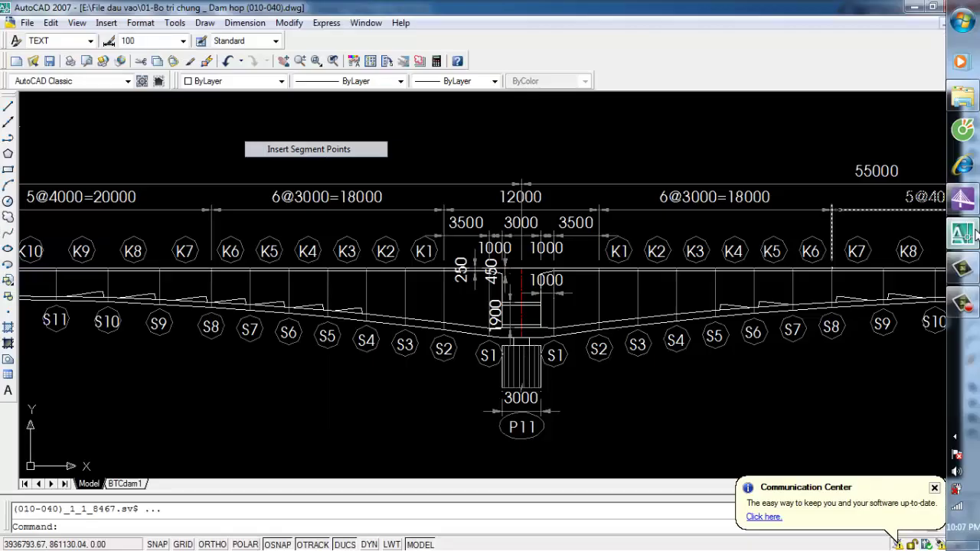
left_click(975, 236)
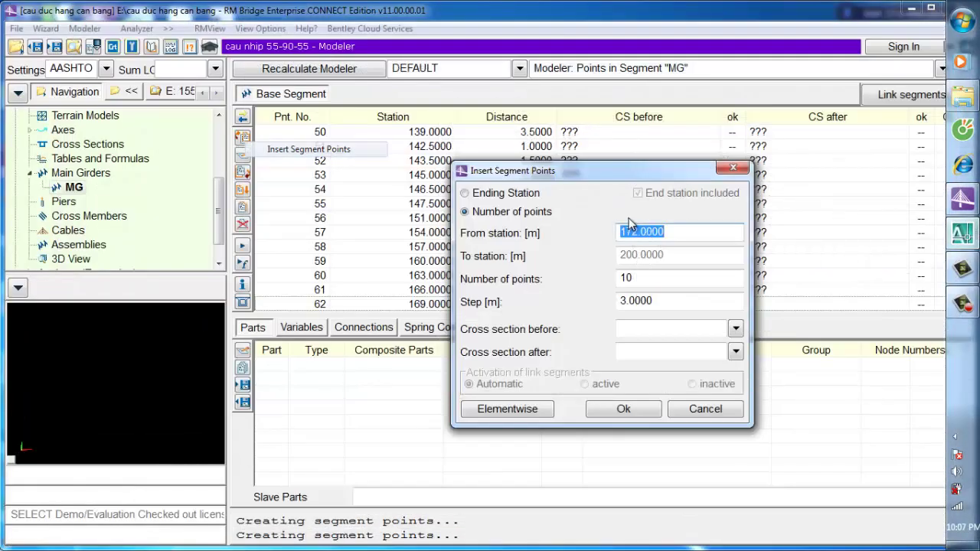
left_click_drag(635, 170, 740, 147)
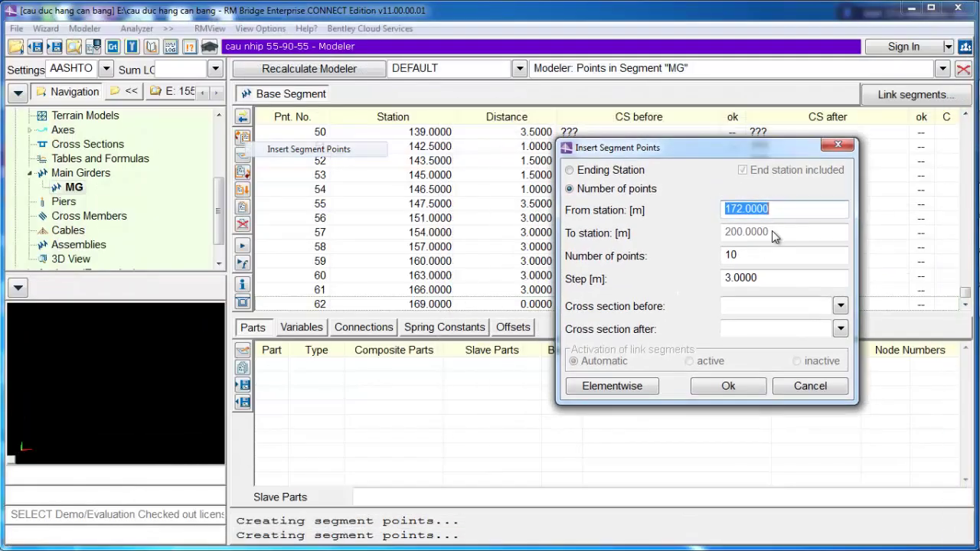
type("169")
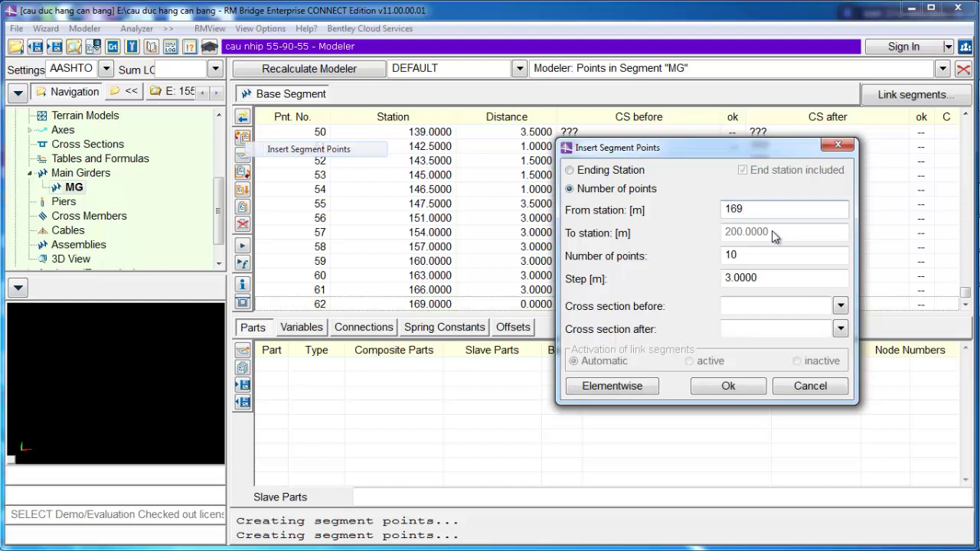
left_click_drag(751, 257, 675, 266)
type("6")
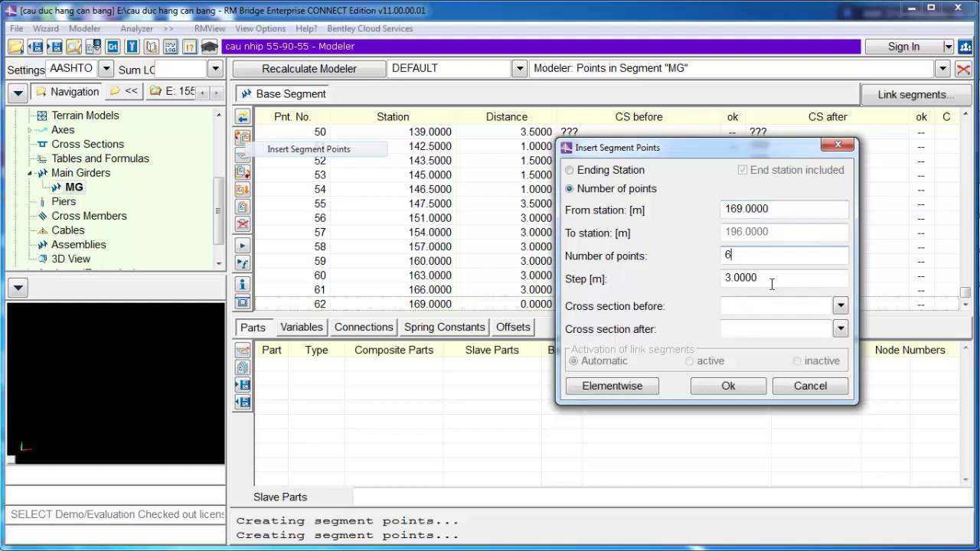
left_click_drag(771, 284, 719, 280)
type("4")
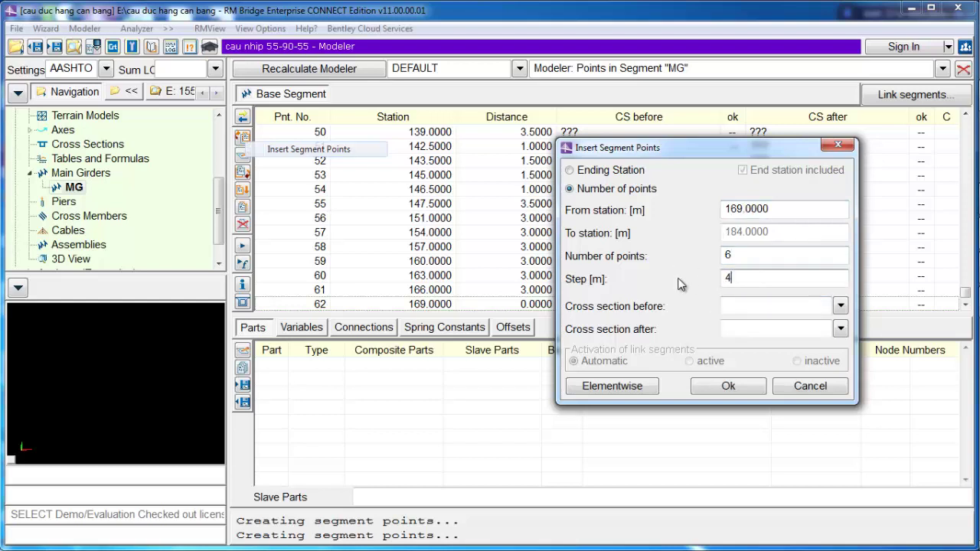
left_click(725, 387)
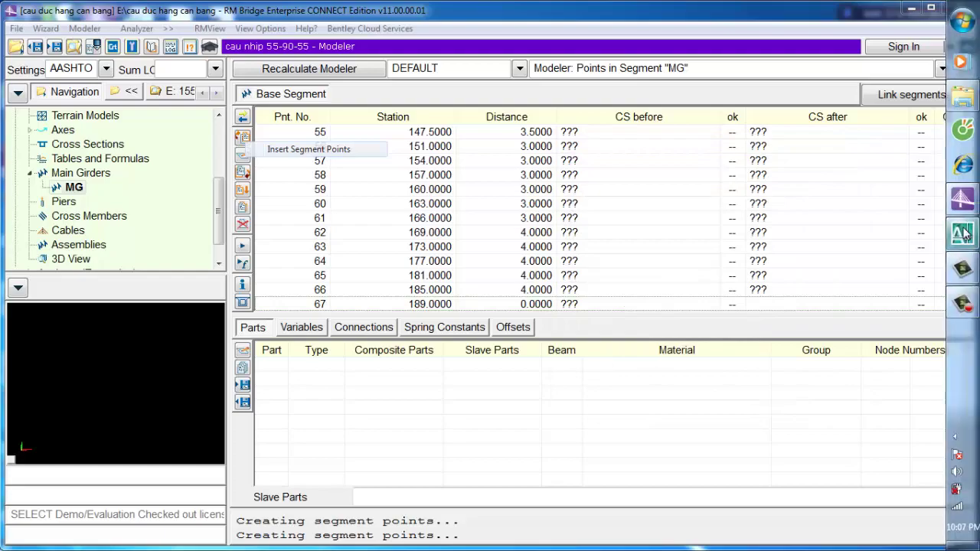
- Check the closure segment HL near P12 in the AutoCAD drawing, and insert one segment point in MG 2 m after station 189
left_click(963, 233)
scroll(582, 229, "up", 3)
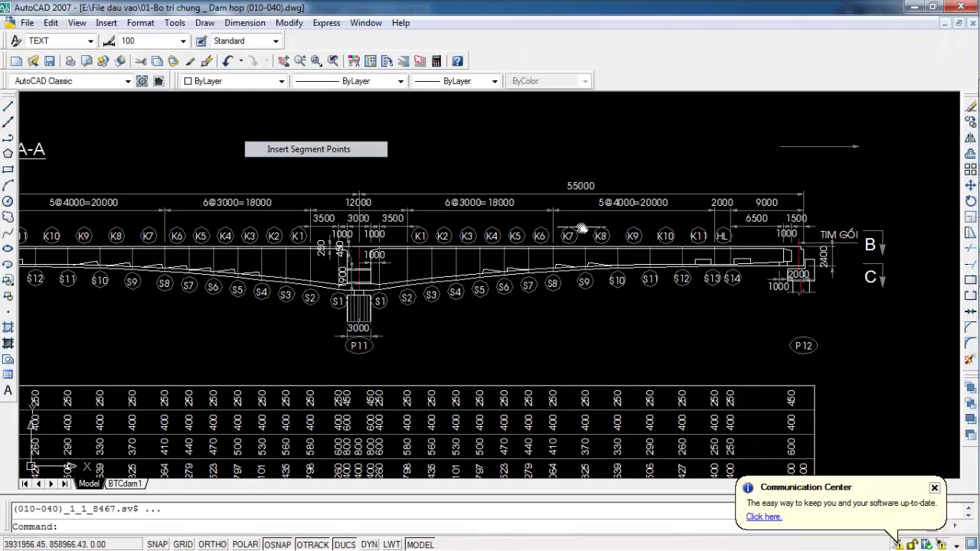
middle_click_drag(682, 225, 618, 227)
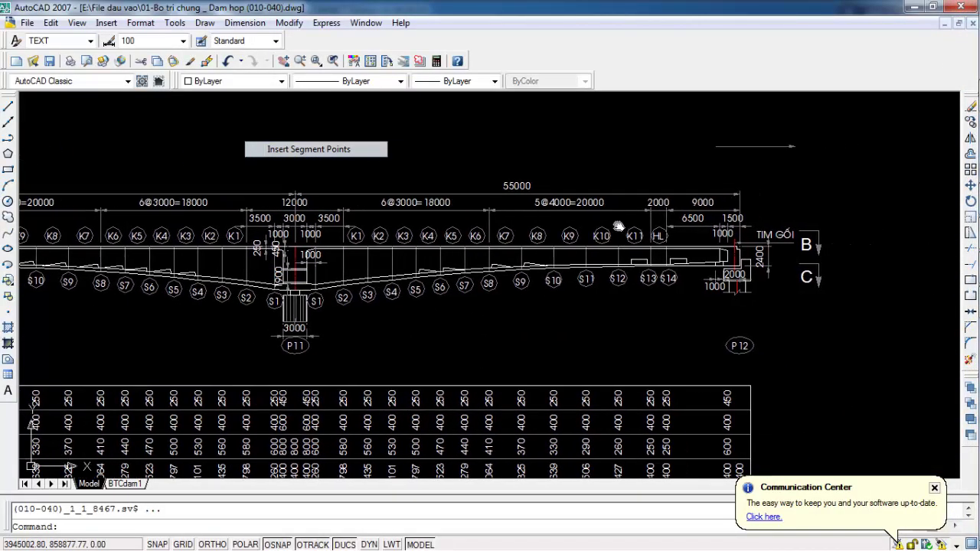
left_click(963, 234)
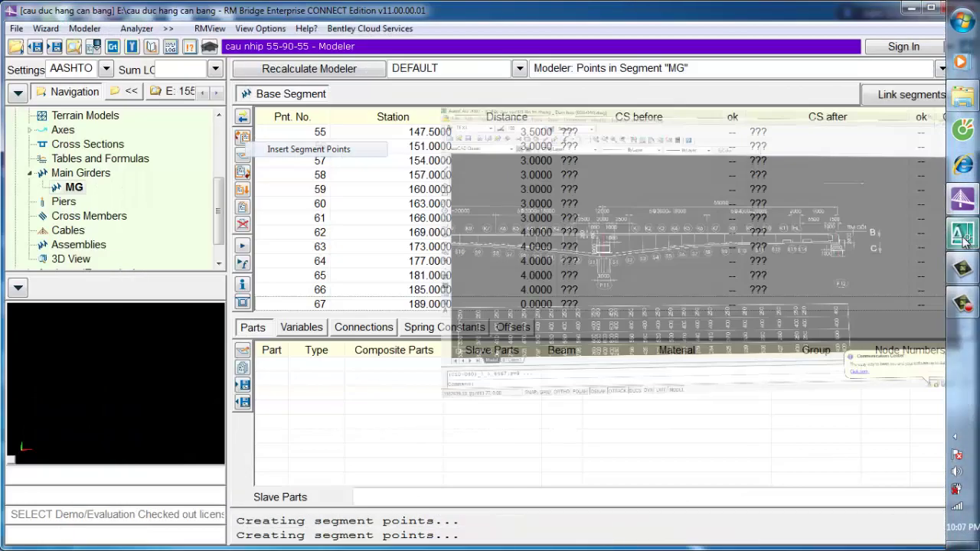
left_click(243, 173)
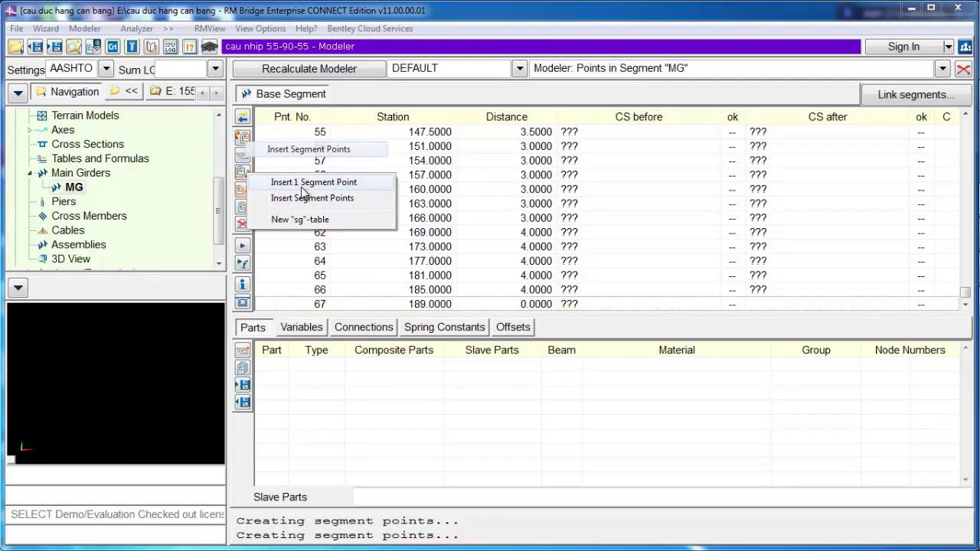
left_click(313, 182)
left_click_drag(635, 267, 517, 272)
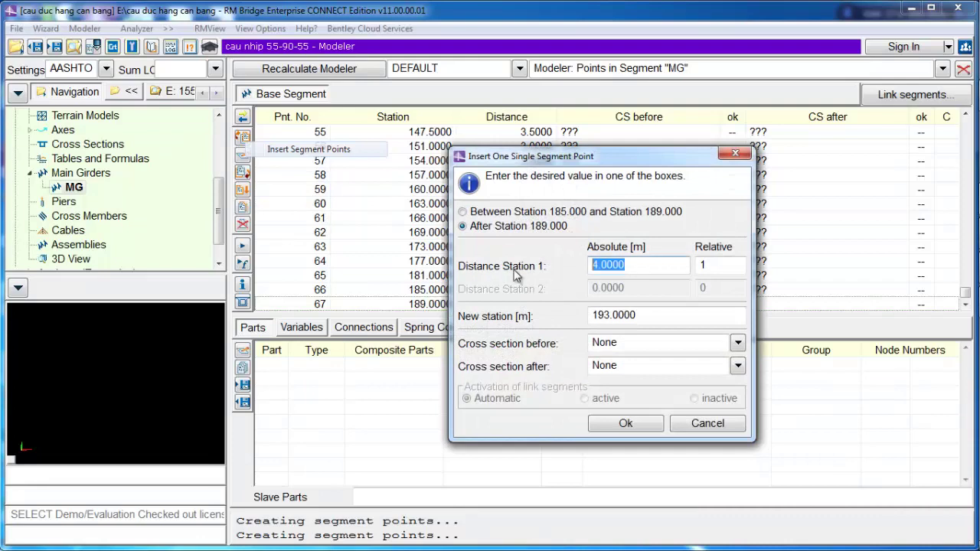
type("2")
left_click(625, 423)
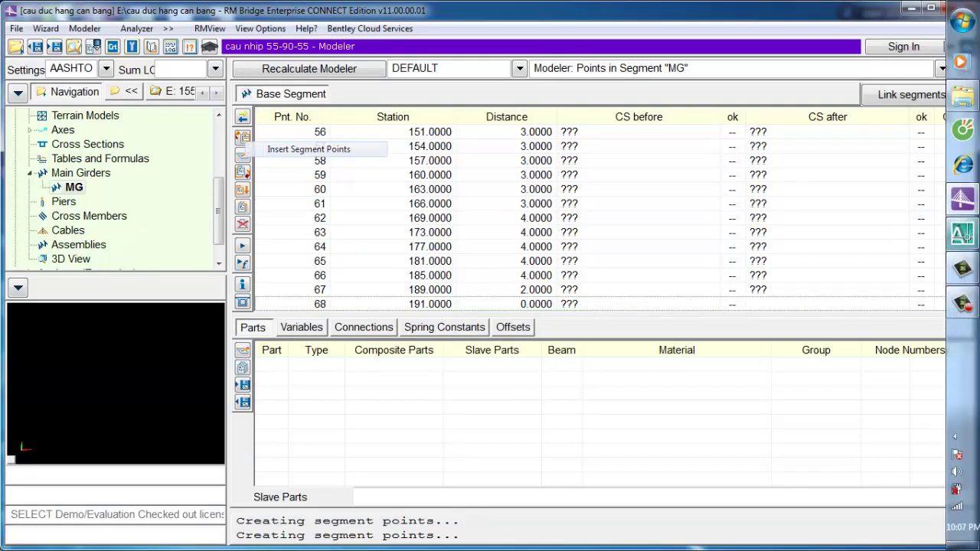
- Check the end-segment dimensions in the AutoCAD drawing, and insert 5 segment points in MG from station 191 with a 1.5 m step
left_click(977, 234)
scroll(639, 234, "up", 2)
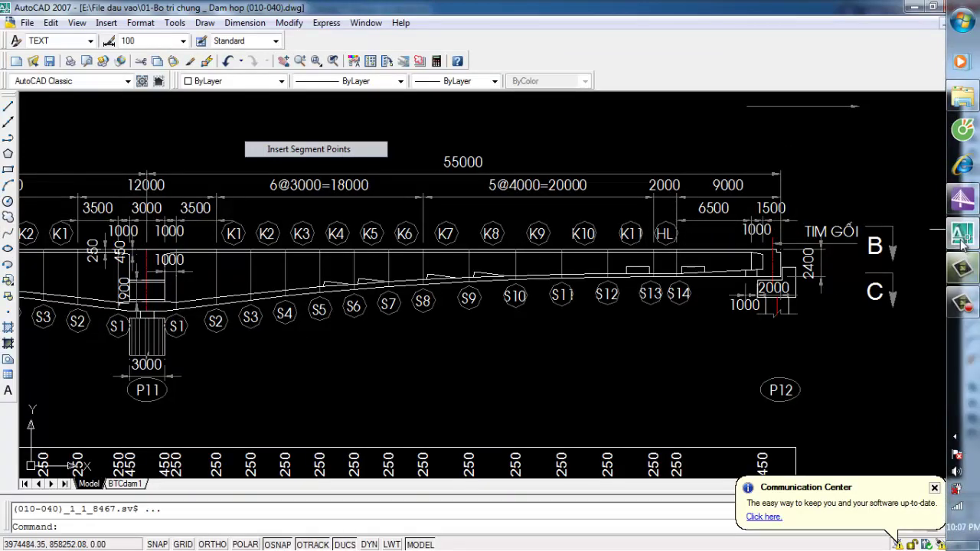
left_click(961, 236)
left_click(243, 173)
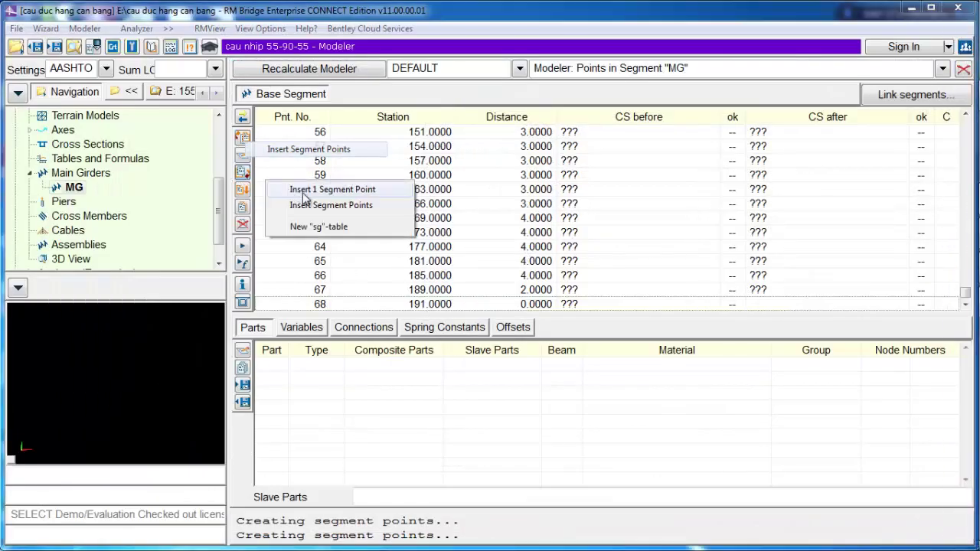
left_click(330, 205)
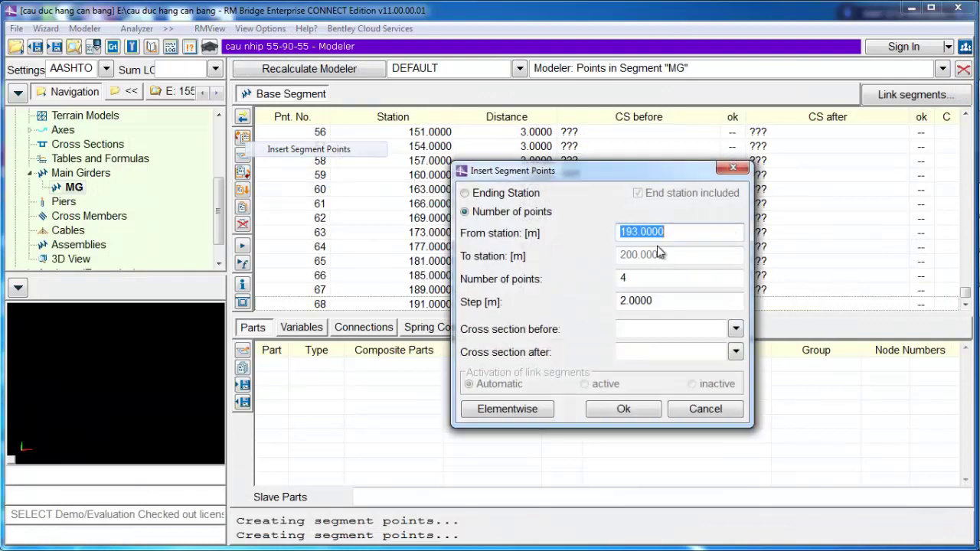
type("191")
key("Tab")
type("5")
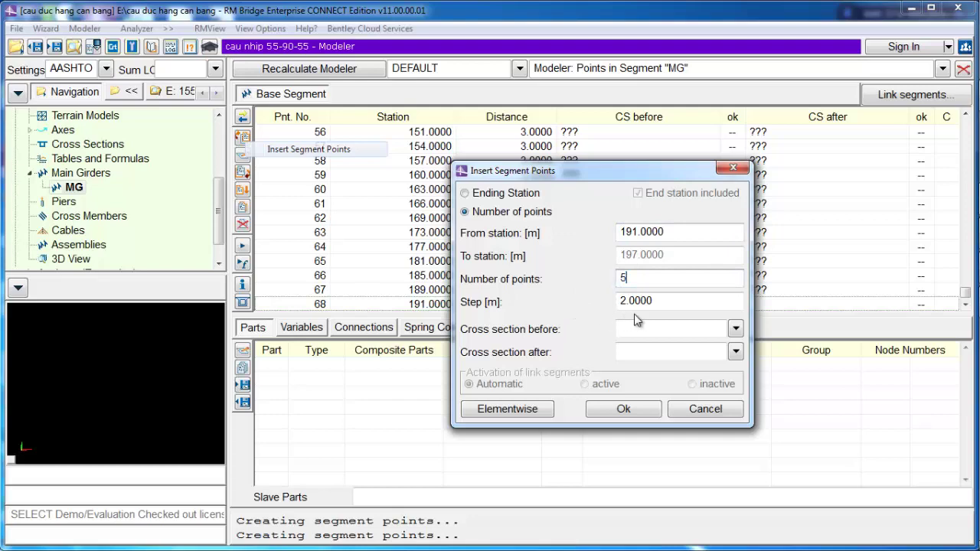
key("Tab")
type("1")
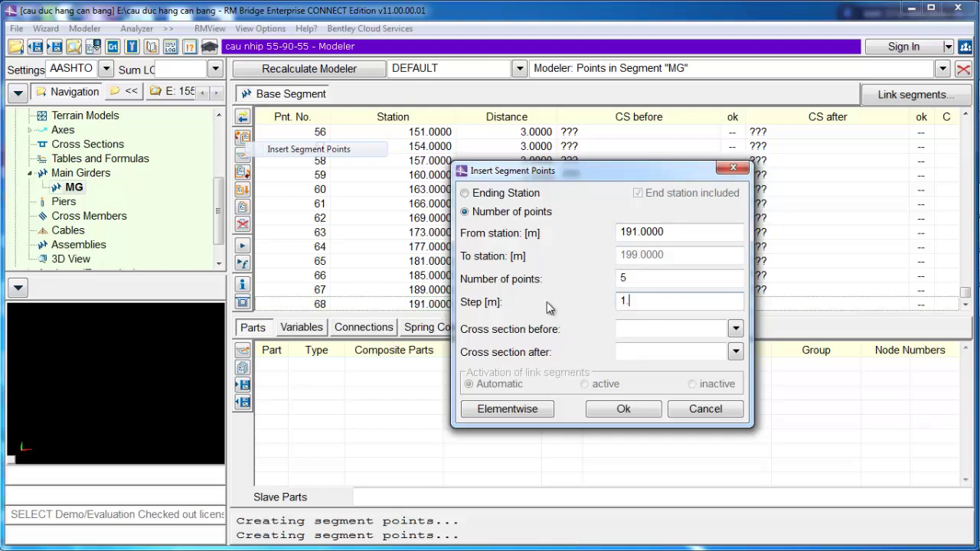
left_click(623, 409)
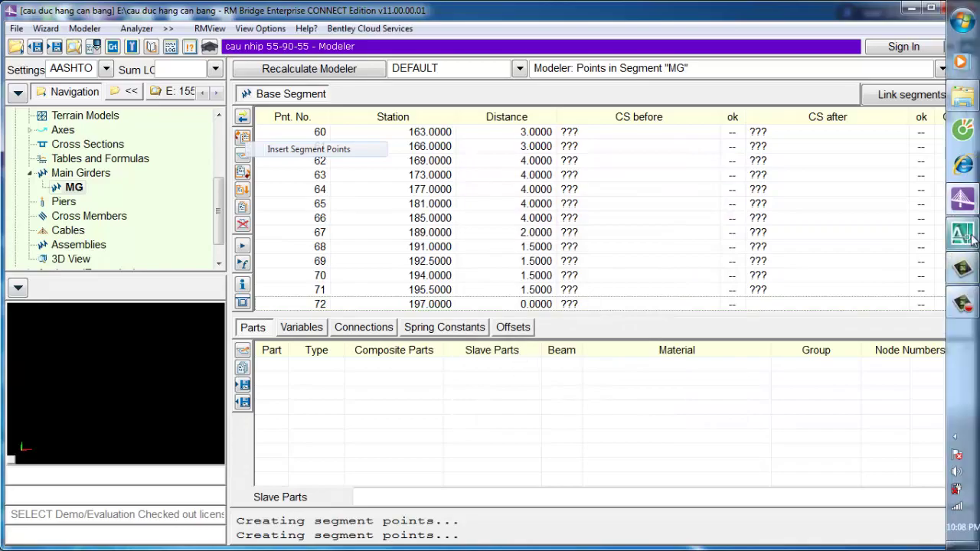
- Check the girder end at P12 in the AutoCAD drawing, and insert one segment point in MG 0.5 m after station 197
left_click(966, 236)
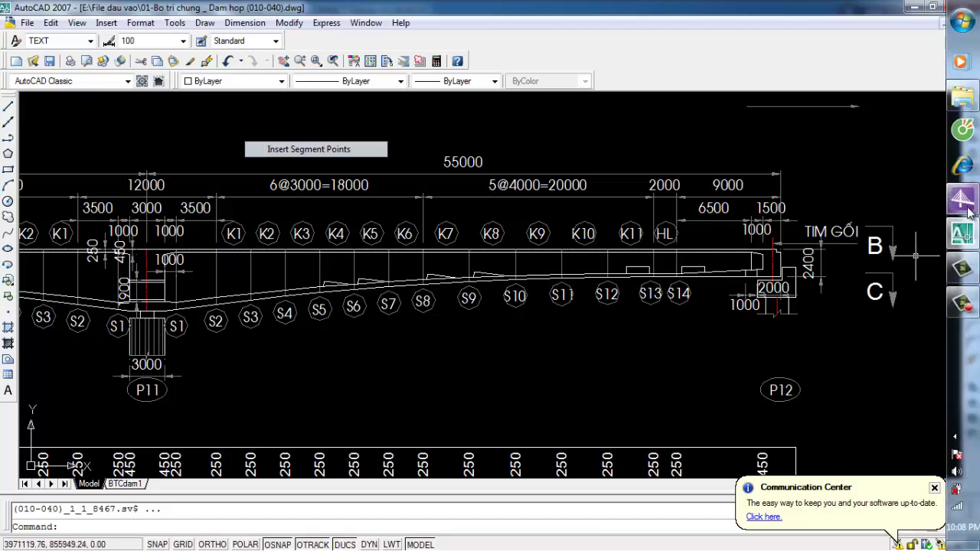
left_click(966, 207)
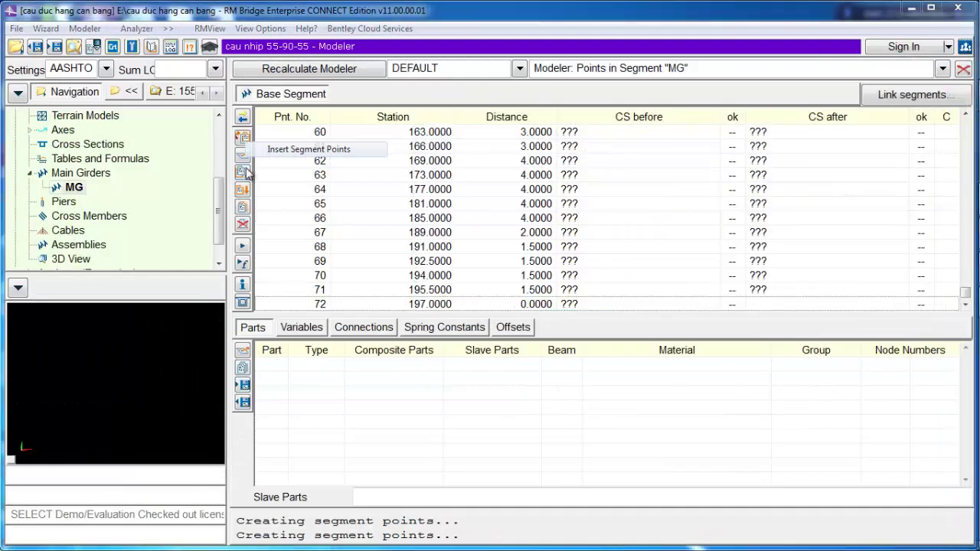
left_click(246, 173)
left_click(314, 180)
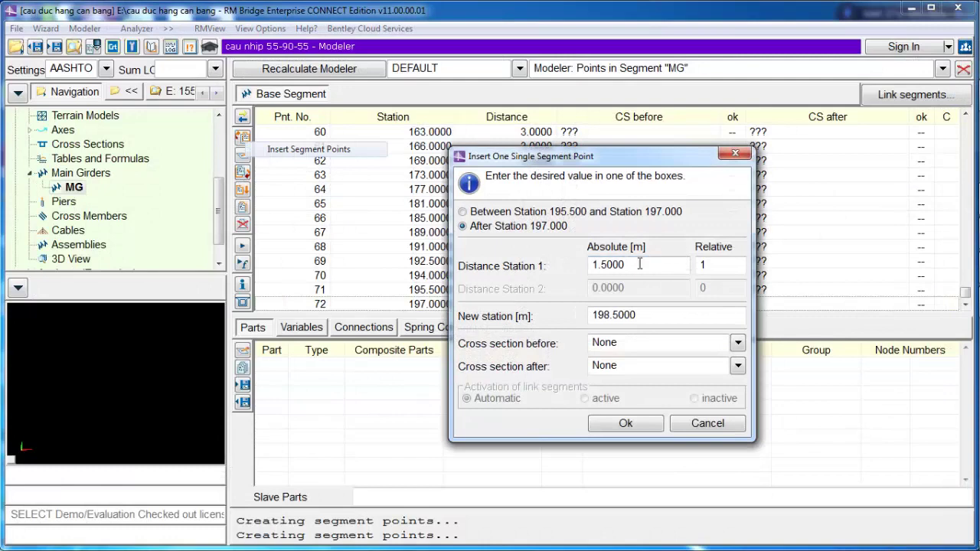
left_click_drag(639, 263, 510, 263)
type("0.5")
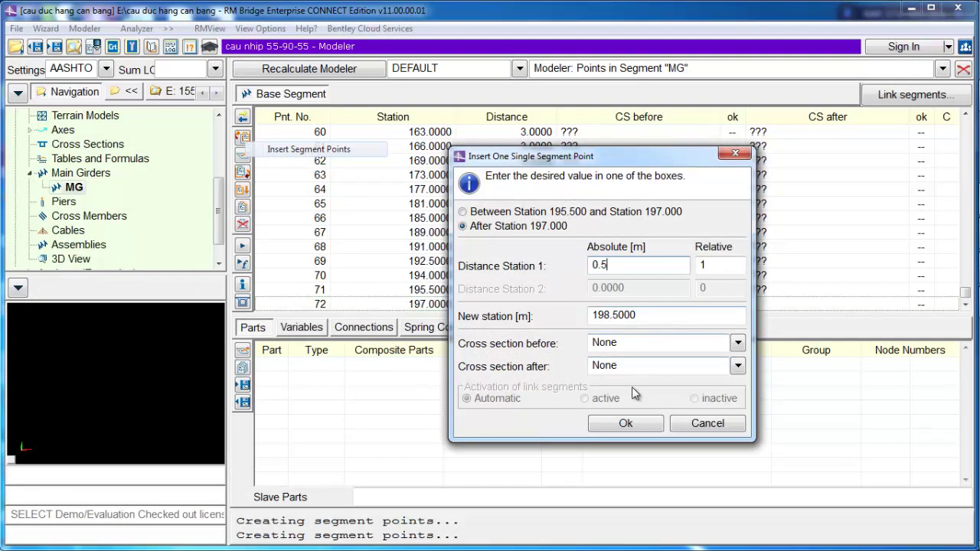
left_click(624, 423)
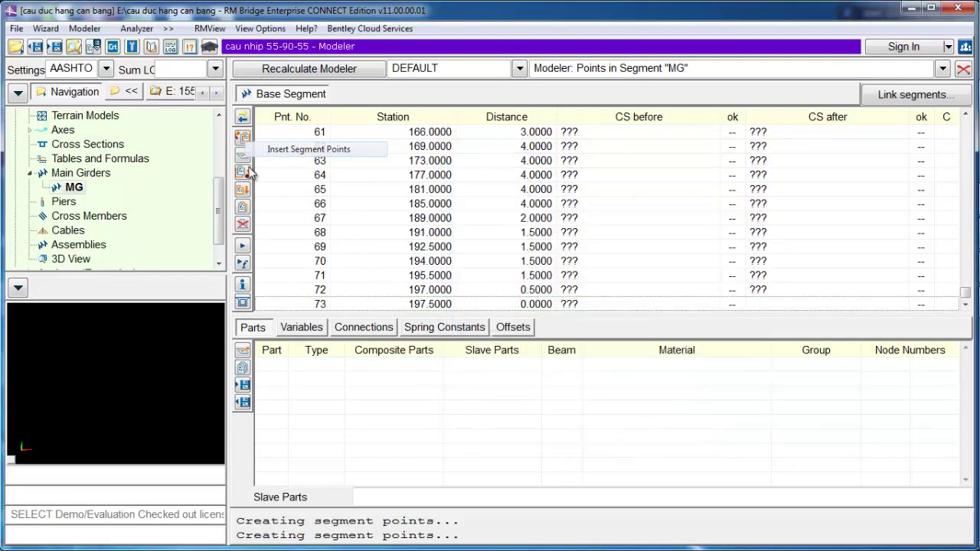
- Insert one single segment point in MG at a distance of 1 m after station 197.5
left_click(242, 174)
left_click(337, 187)
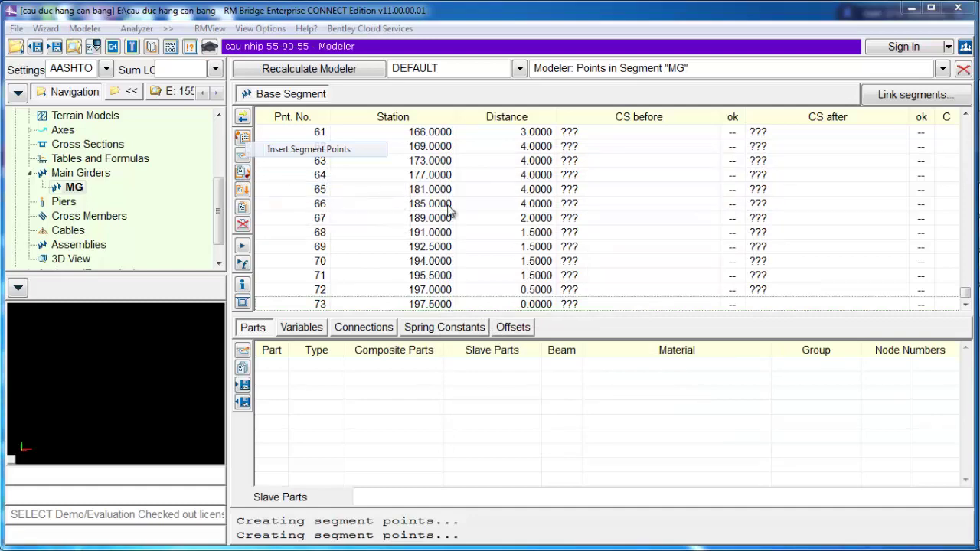
left_click_drag(629, 265, 540, 267)
type("1")
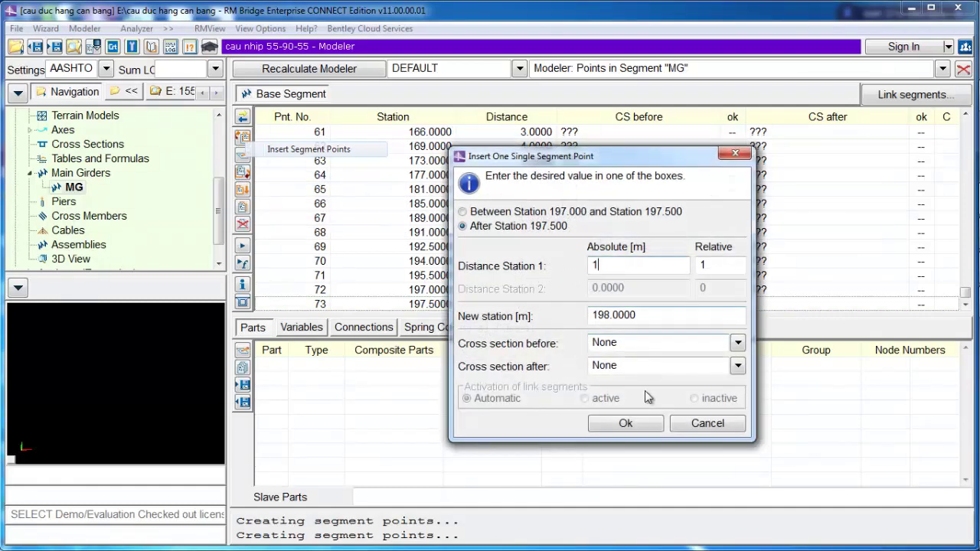
left_click(626, 424)
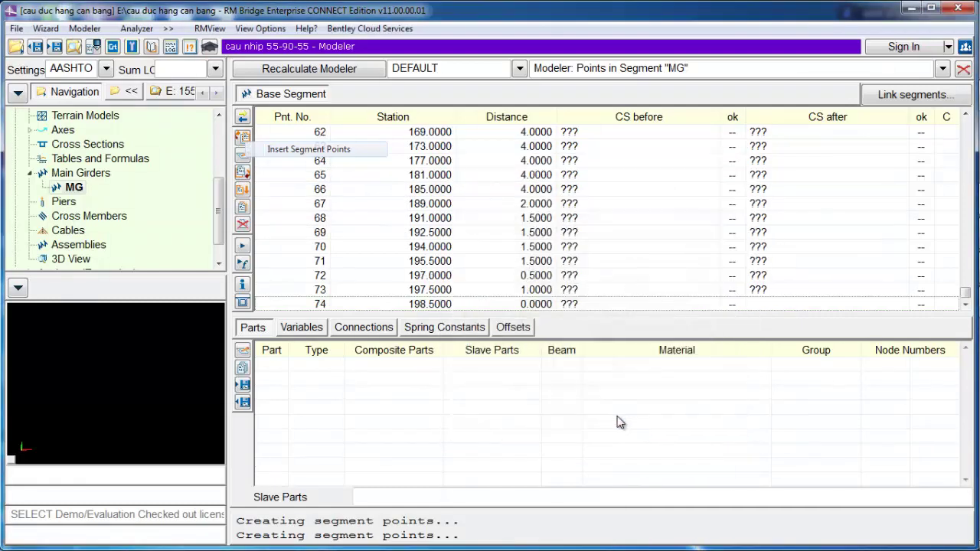
- Insert one single segment point in MG at a distance of 0.85 m after station 198.5
left_click(242, 174)
left_click(322, 181)
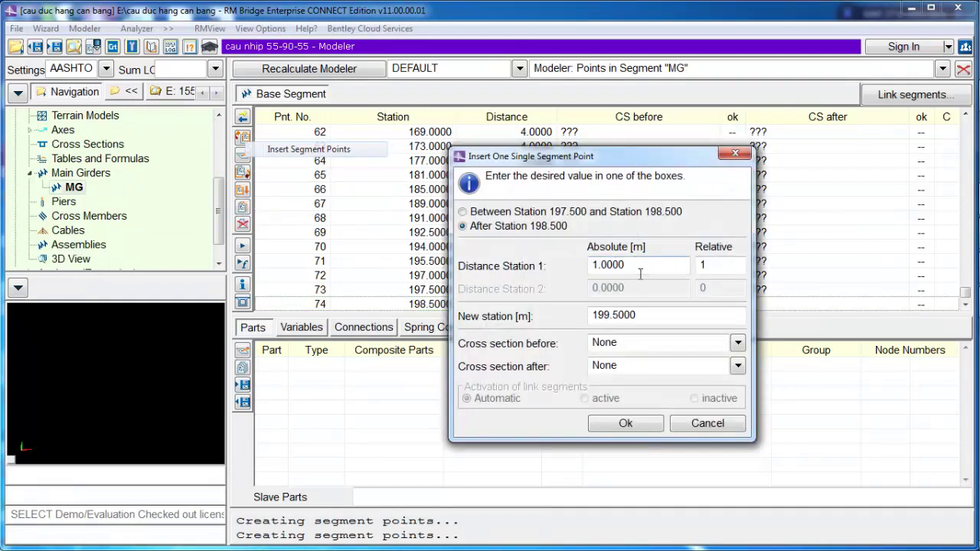
left_click_drag(636, 265, 520, 266)
type("0.85")
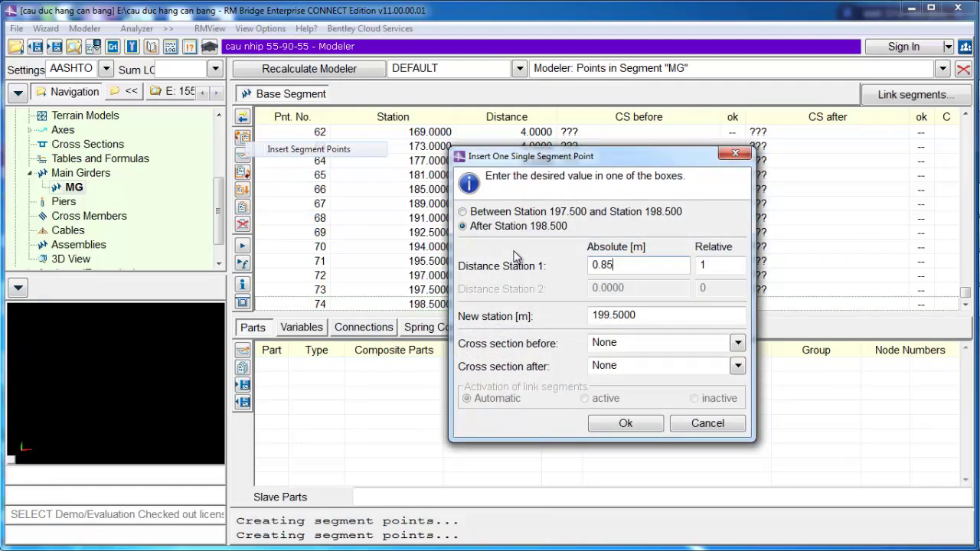
left_click(625, 424)
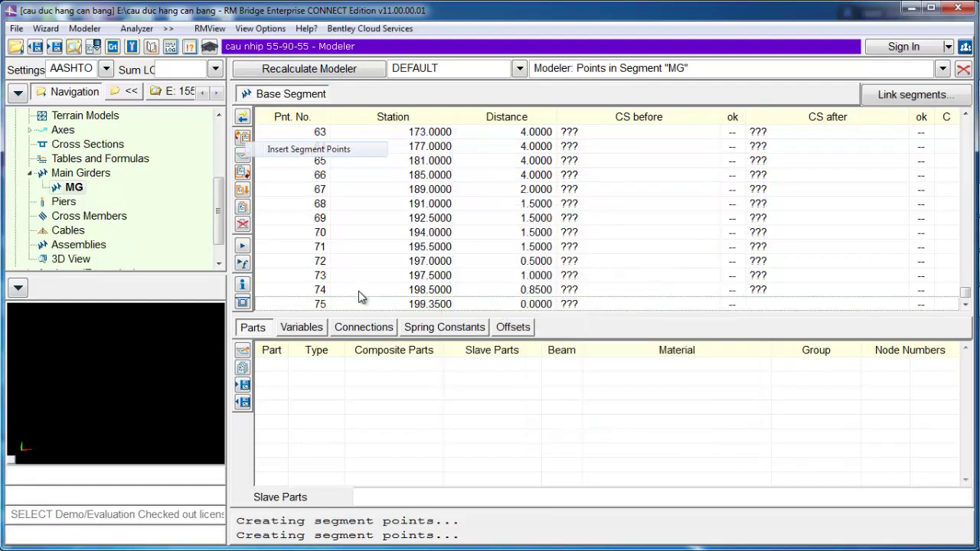
- Insert one single segment point in MG at a distance of 0.65 m after station 199.35
left_click(245, 174)
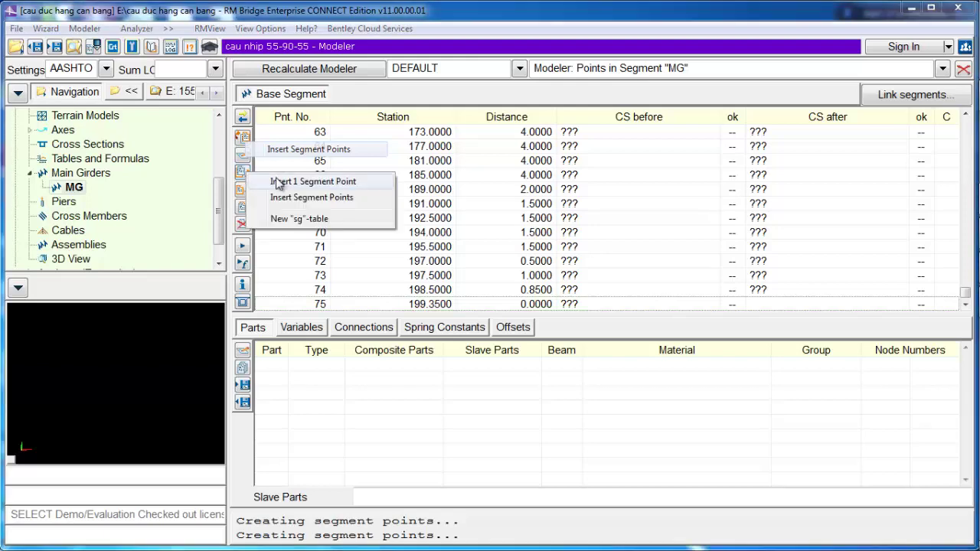
left_click(300, 186)
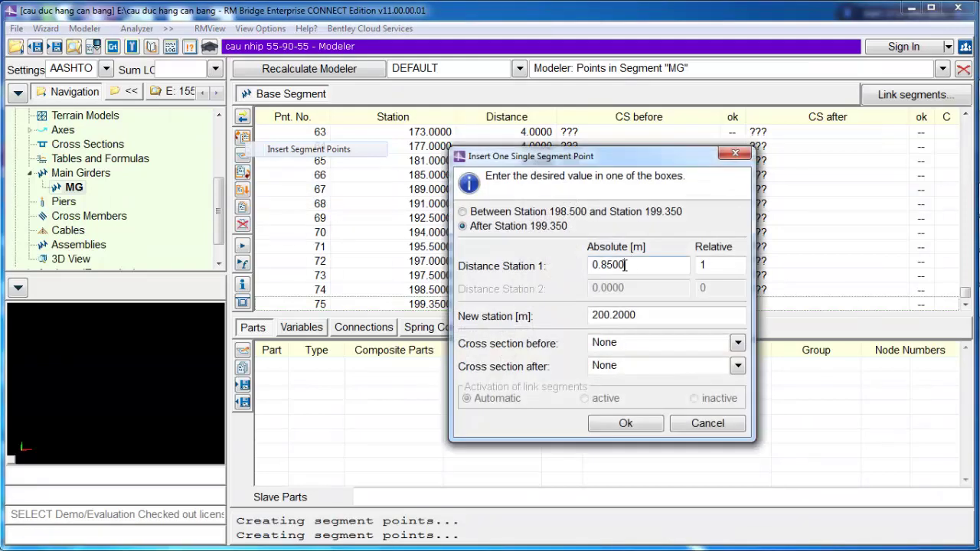
double_click(625, 265)
type("0.65")
left_click(626, 425)
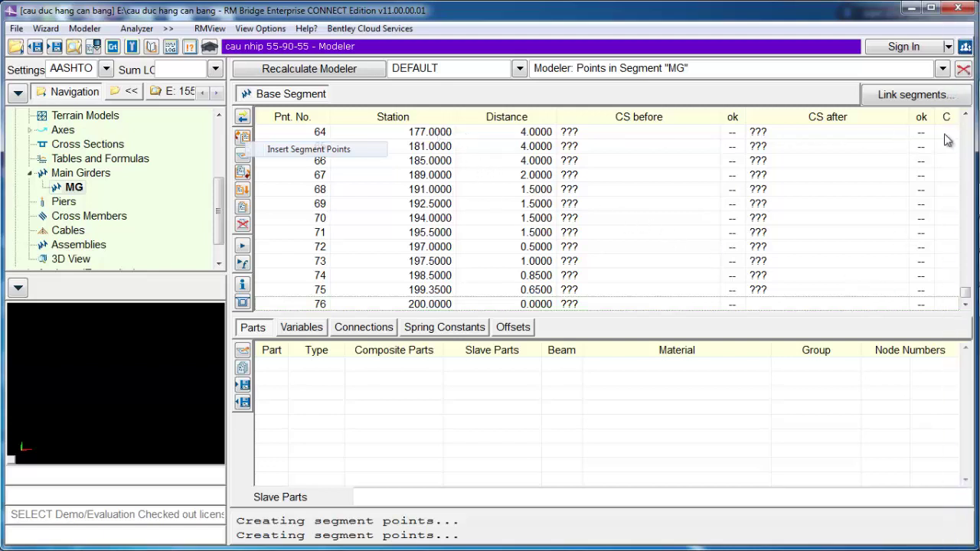
- Close the segment point table of MG and inspect the inserted points along axis "dam" in the ground plan
left_click(962, 71)
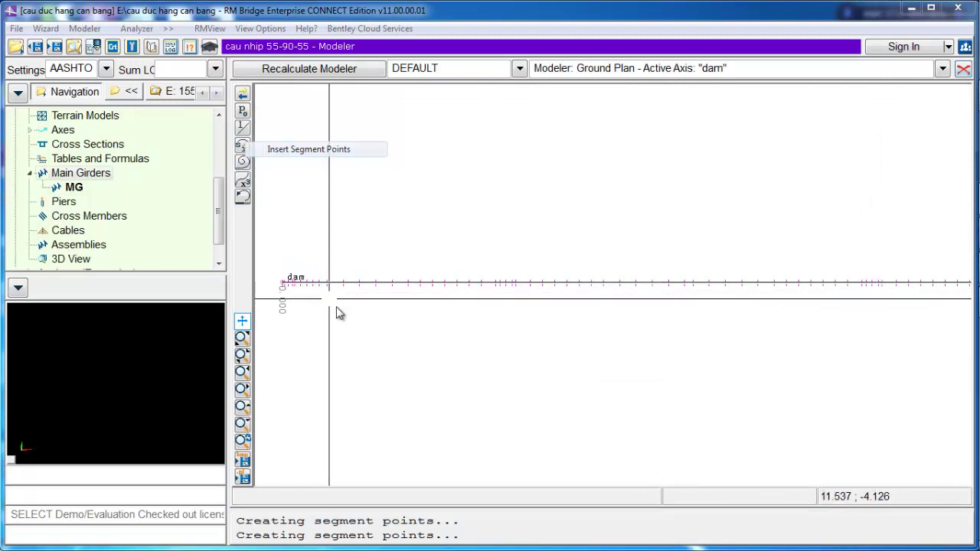
middle_click_drag(786, 345, 622, 304)
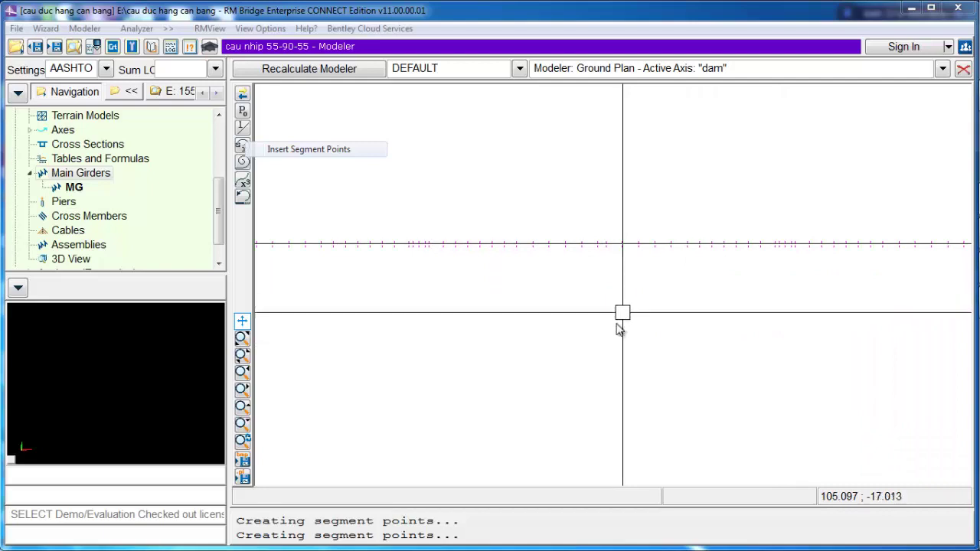
middle_click_drag(571, 333, 601, 332)
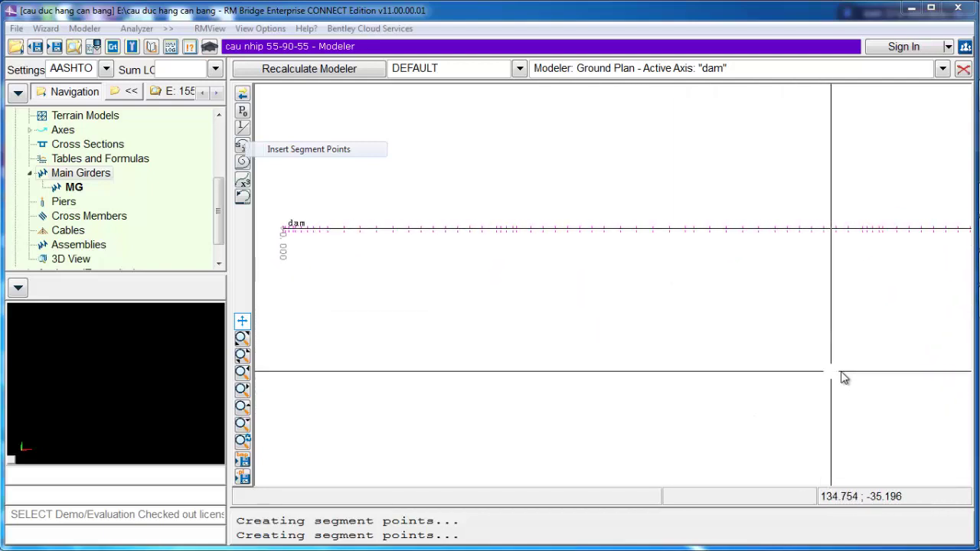